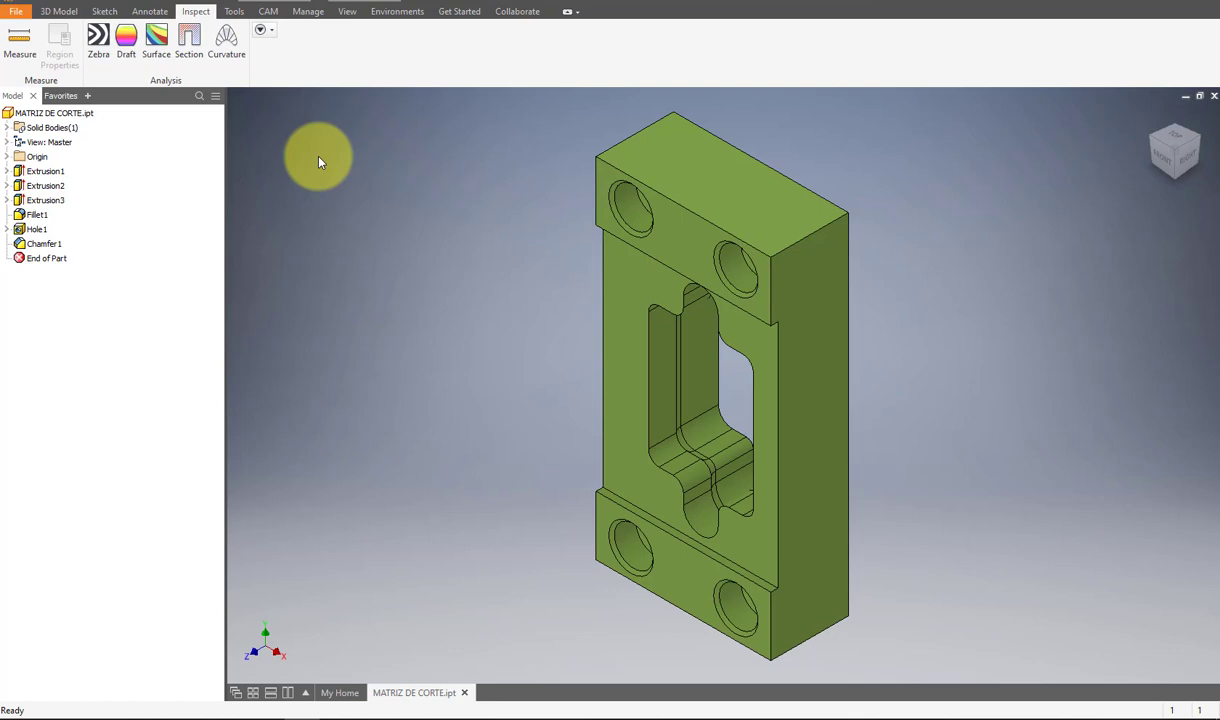
# Save a copy of the part as PORTA MATRICES CILINDRICAS.ipt.
pyautogui.click(380, 220)
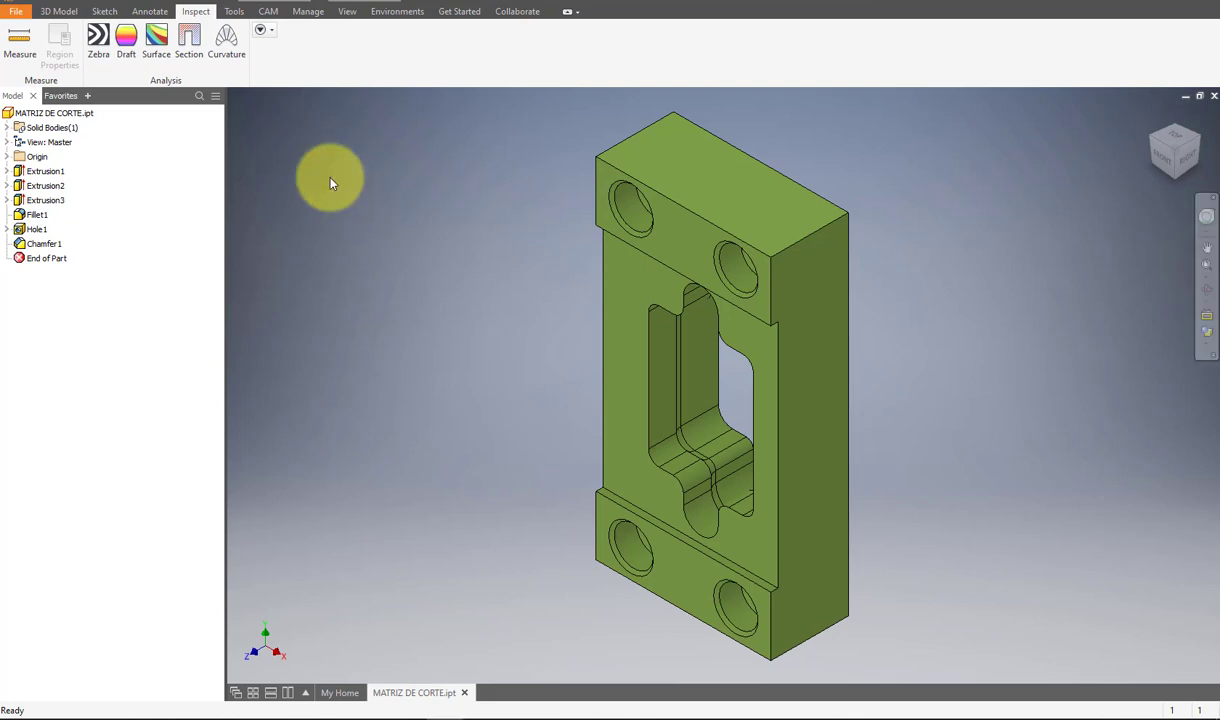
pyautogui.click(18, 11)
pyautogui.moveTo(53, 165)
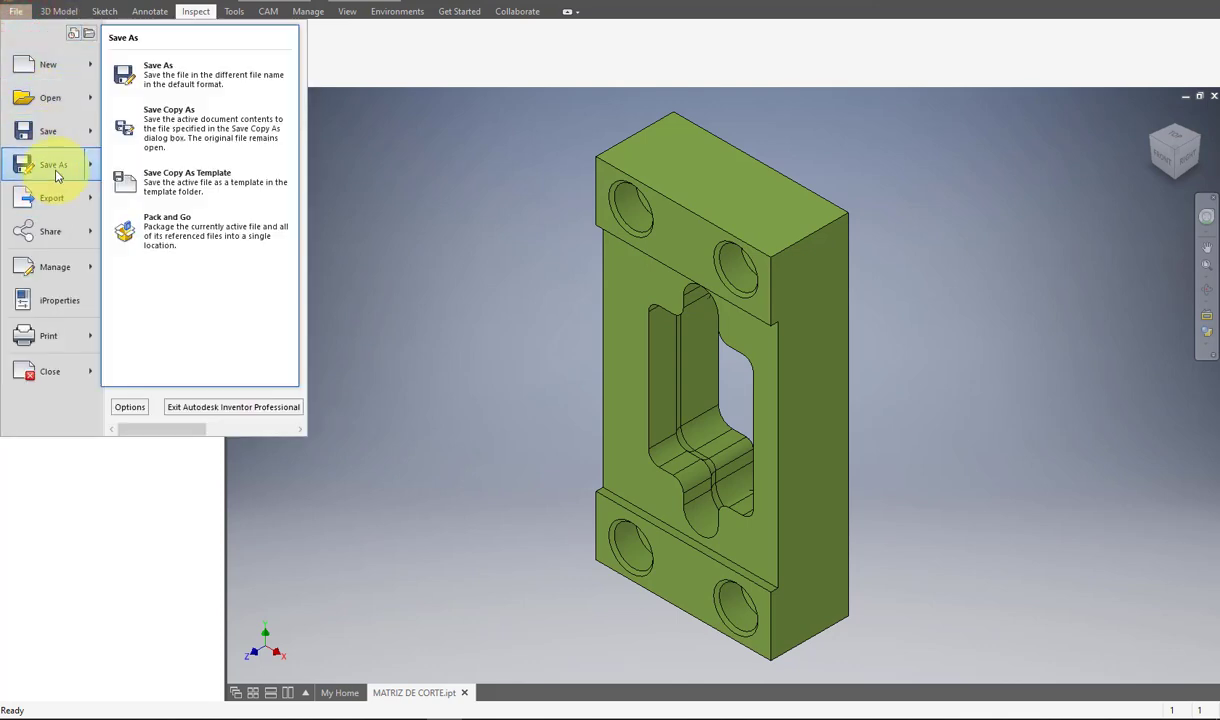
pyautogui.click(55, 166)
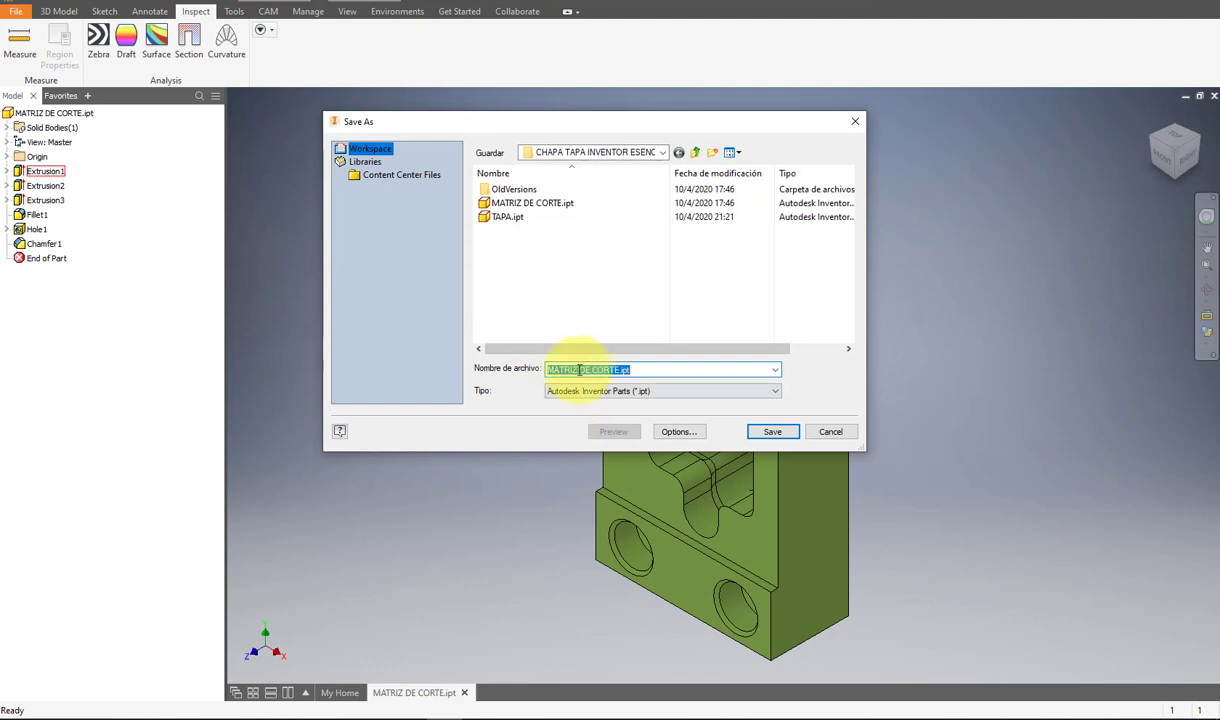
pyautogui.moveTo(615, 369); pyautogui.dragTo(444, 390)
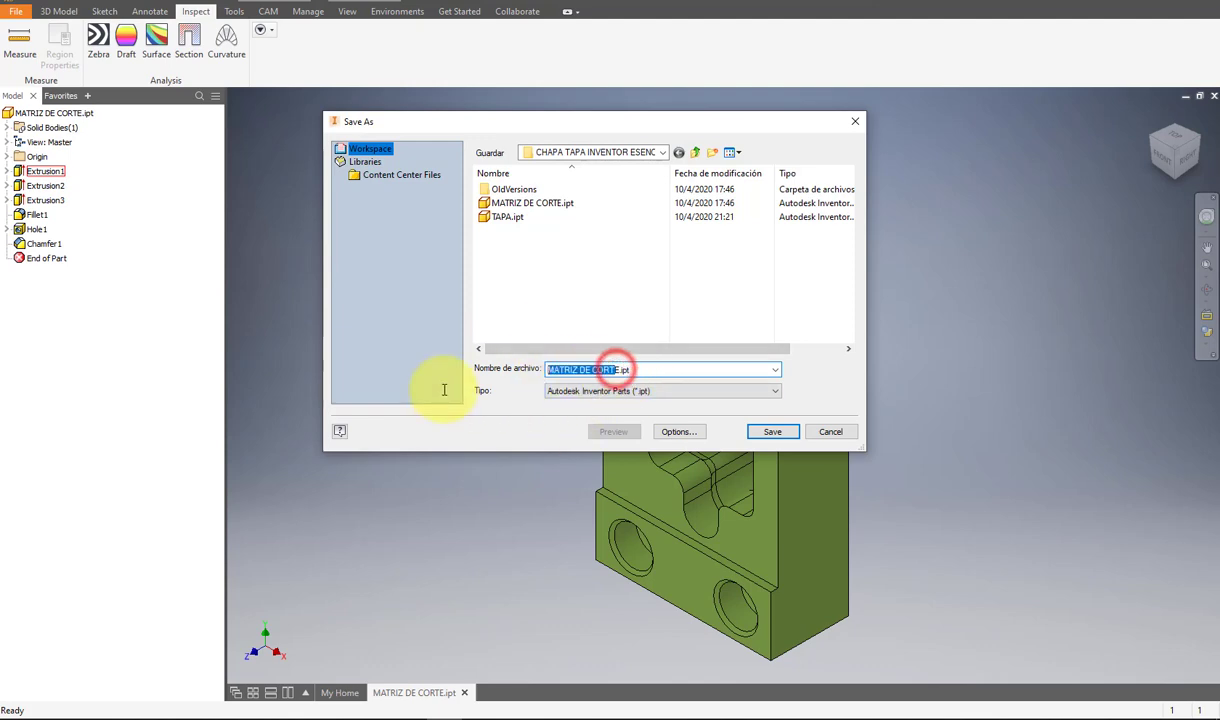
pyautogui.press('BackSpace')
pyautogui.write('RTA ')
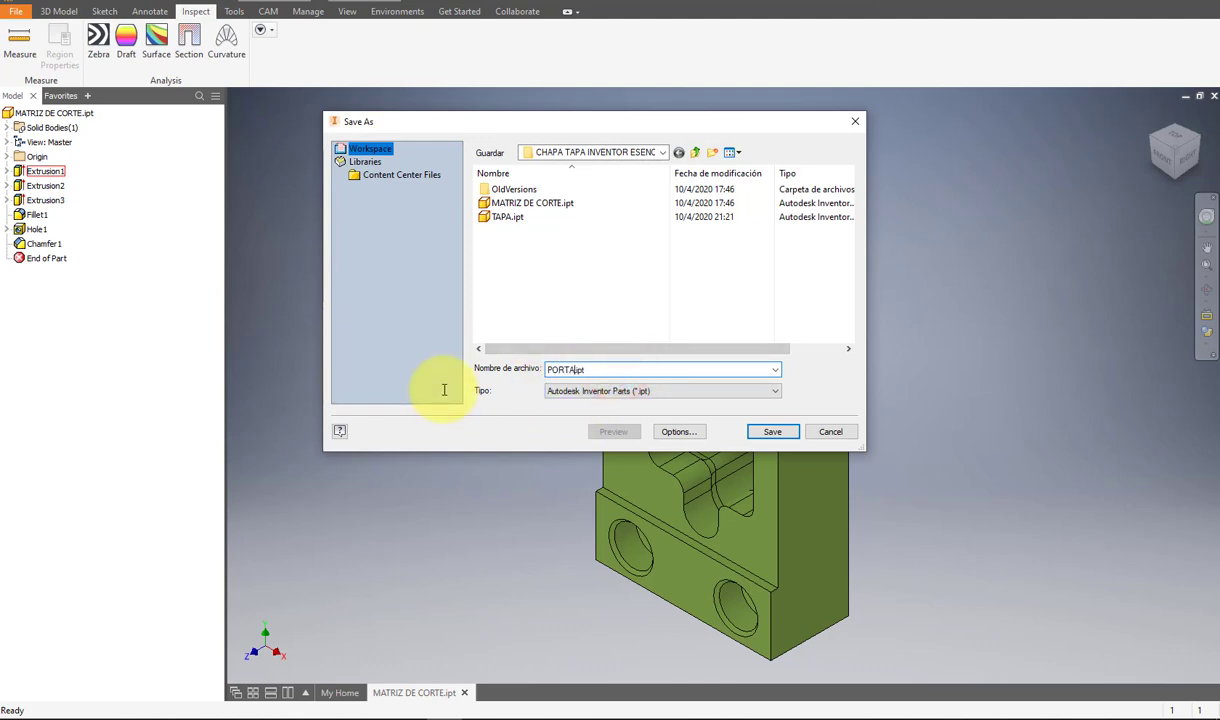
pyautogui.write('MATR')
pyautogui.write('ICES CIL')
pyautogui.write('INDRICAS')
pyautogui.click(778, 434)
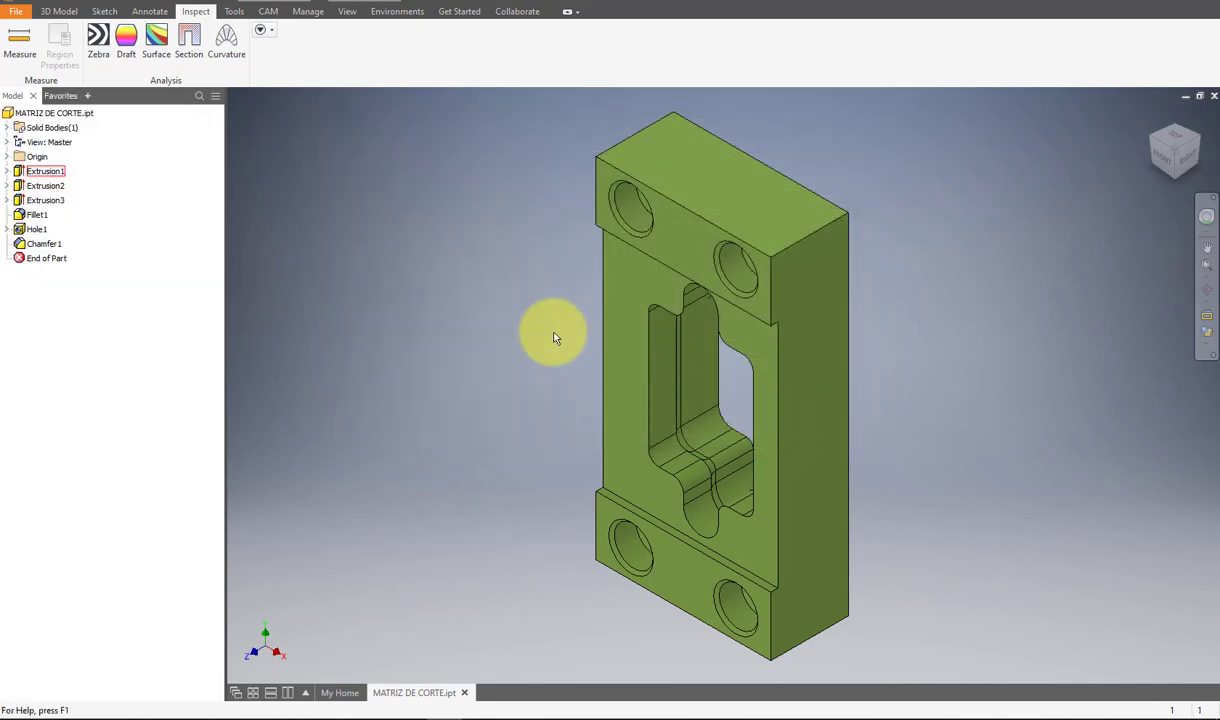
pyautogui.scroll(4, 553, 335)
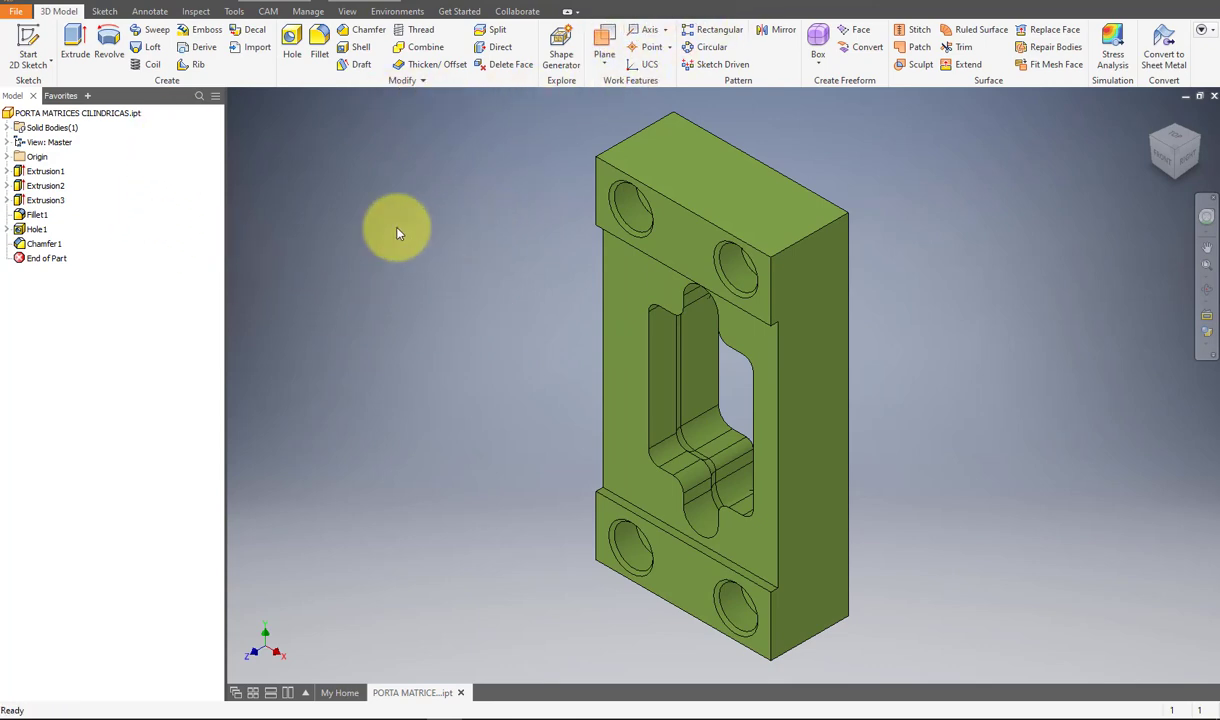
# Open Extrusion1's base sketch for editing.
pyautogui.click(47, 171)
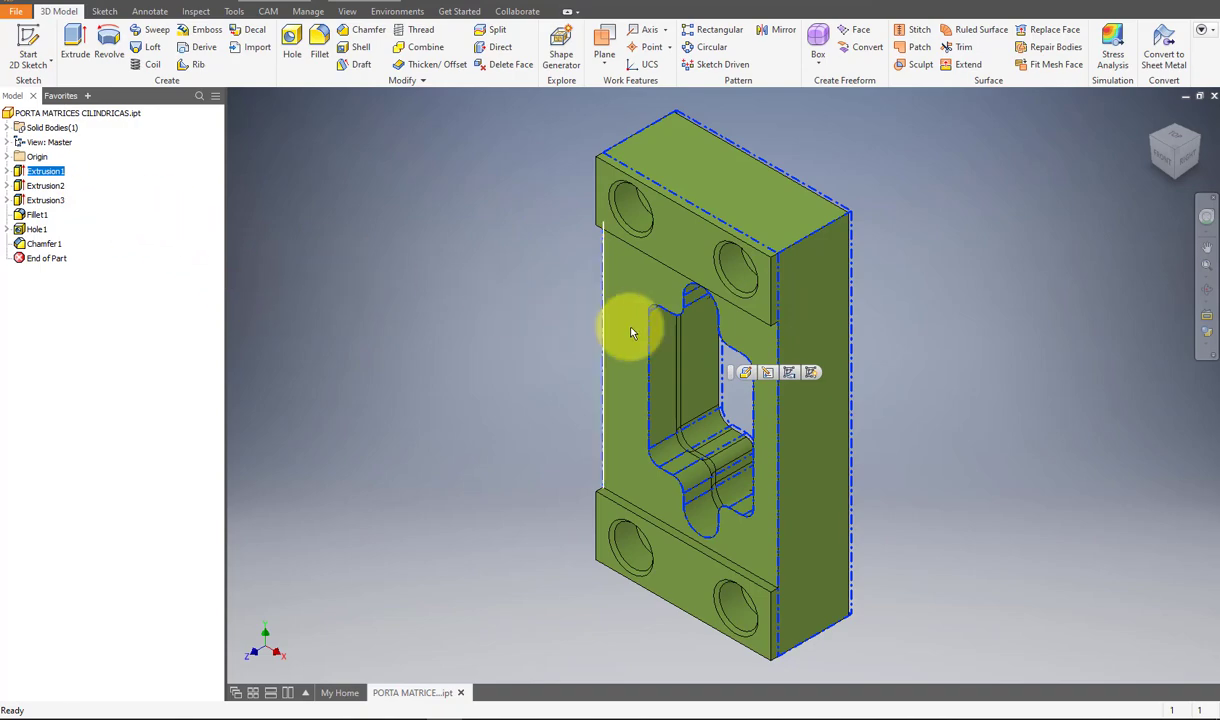
pyautogui.click(768, 376)
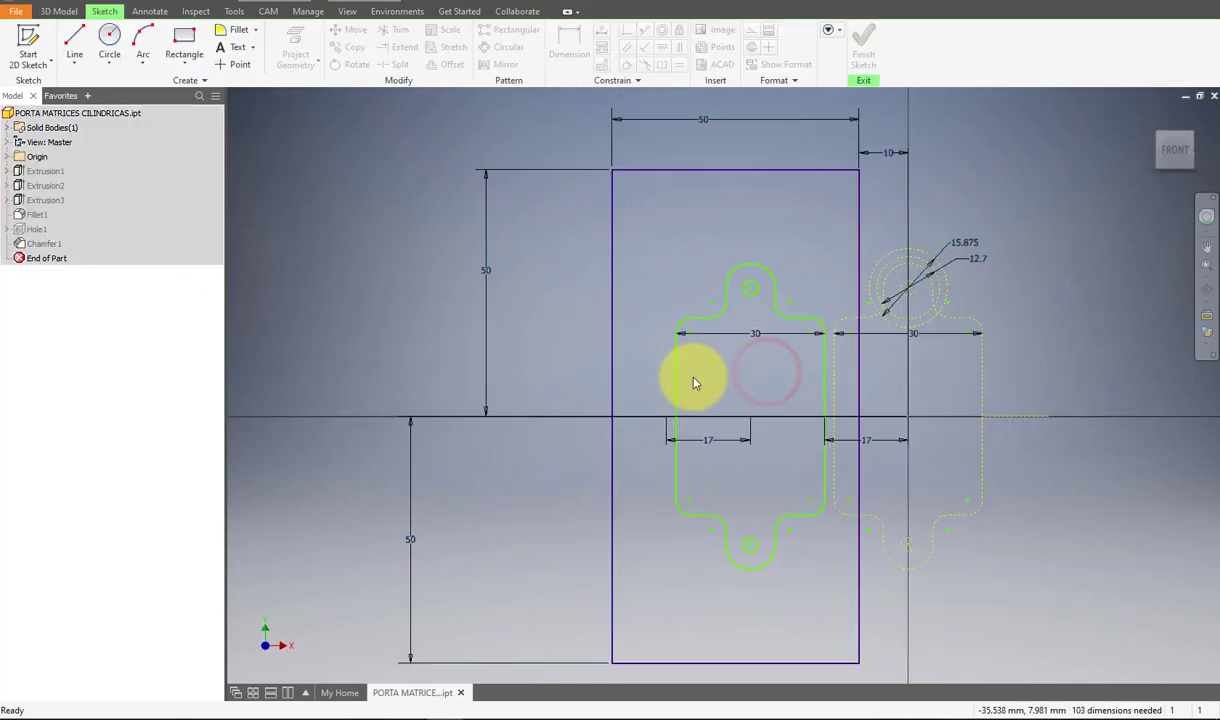
pyautogui.scroll(-3, 530, 320)
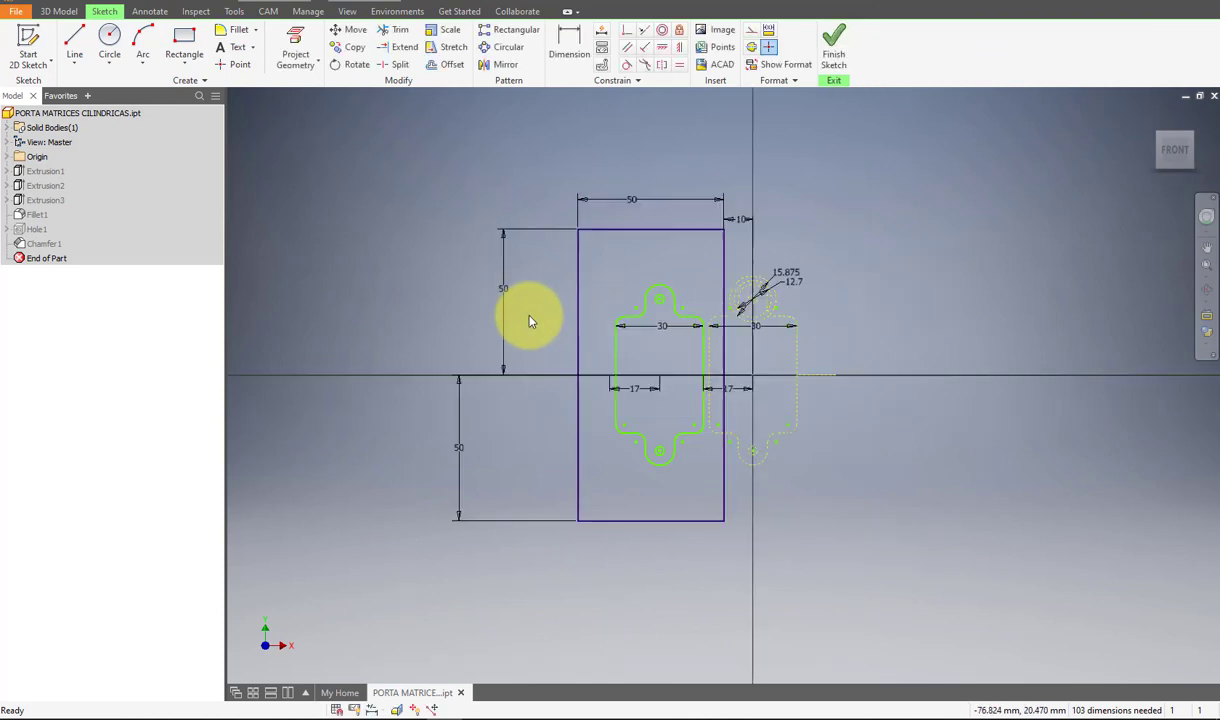
# Delete the 50 width dimension and stretch the rectangle wider to the right.
pyautogui.click(645, 204)
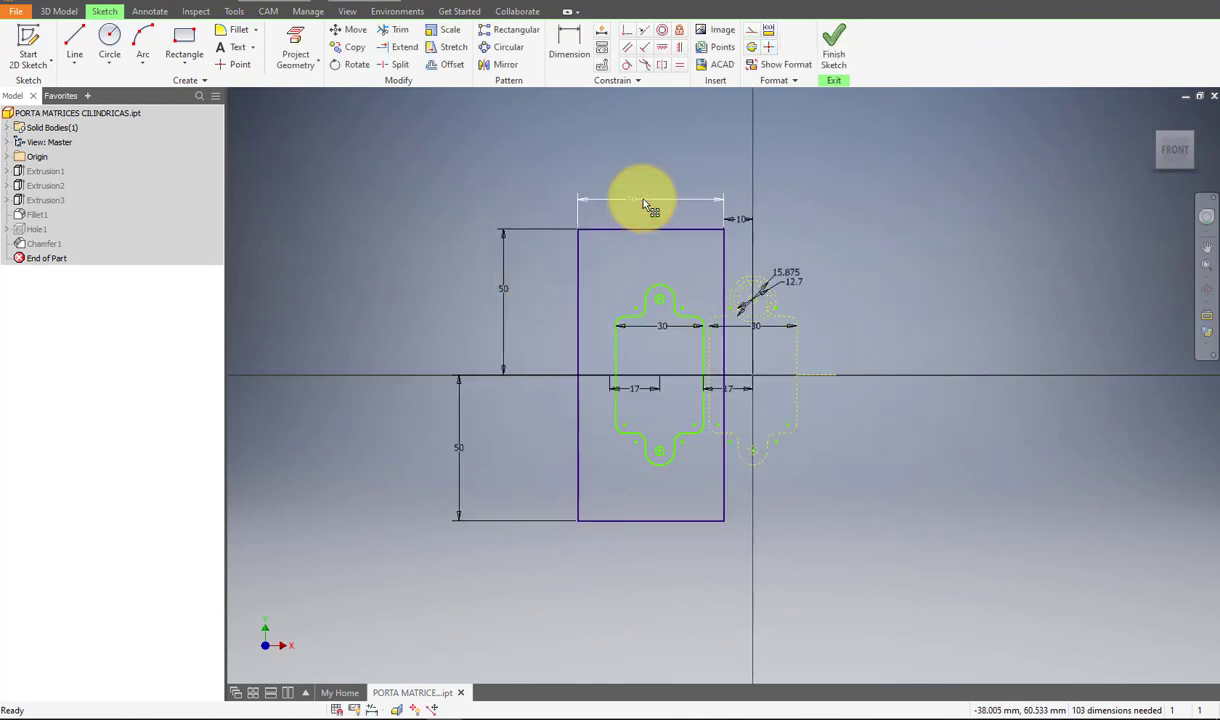
pyautogui.press('Delete')
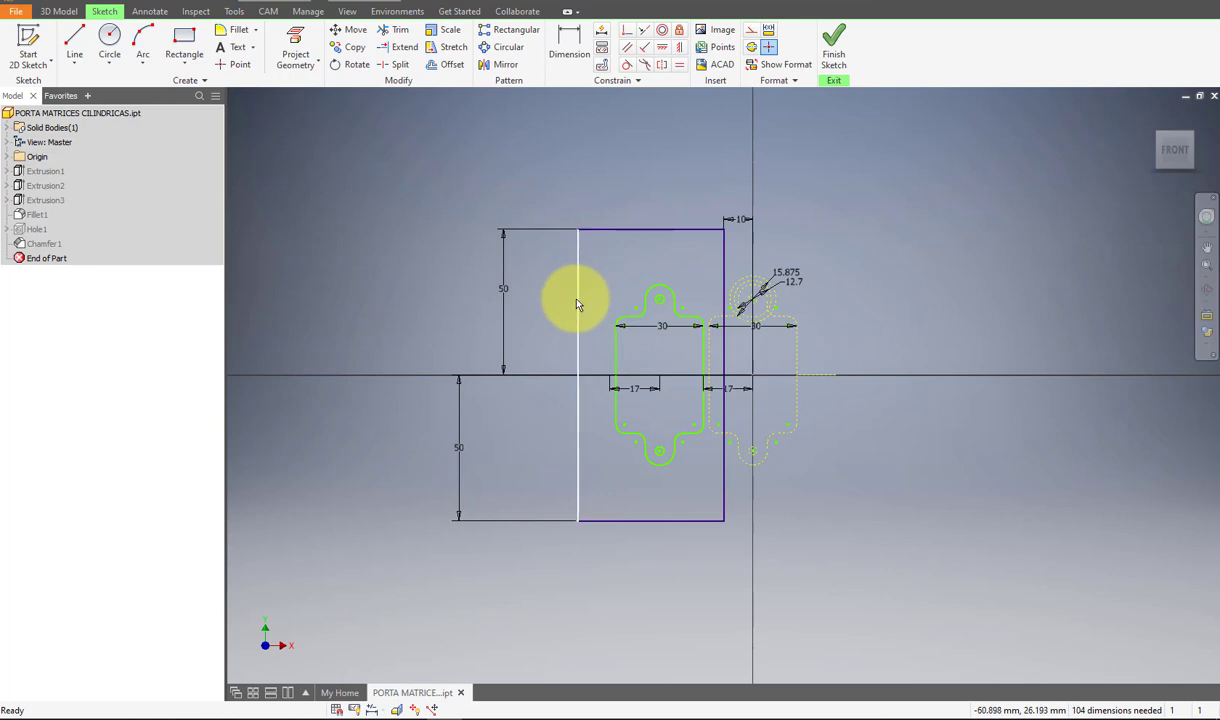
pyautogui.click(577, 302)
pyautogui.moveTo(577, 302); pyautogui.dragTo(577, 306)
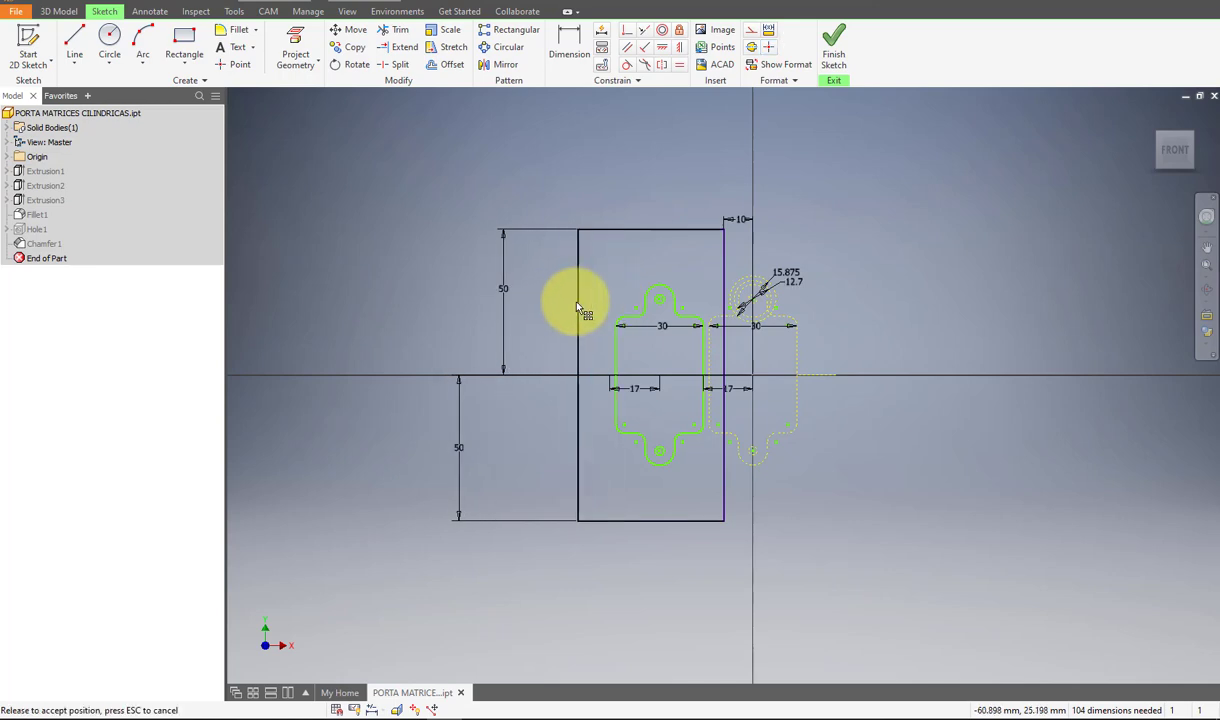
pyautogui.moveTo(577, 306); pyautogui.dragTo(909, 304)
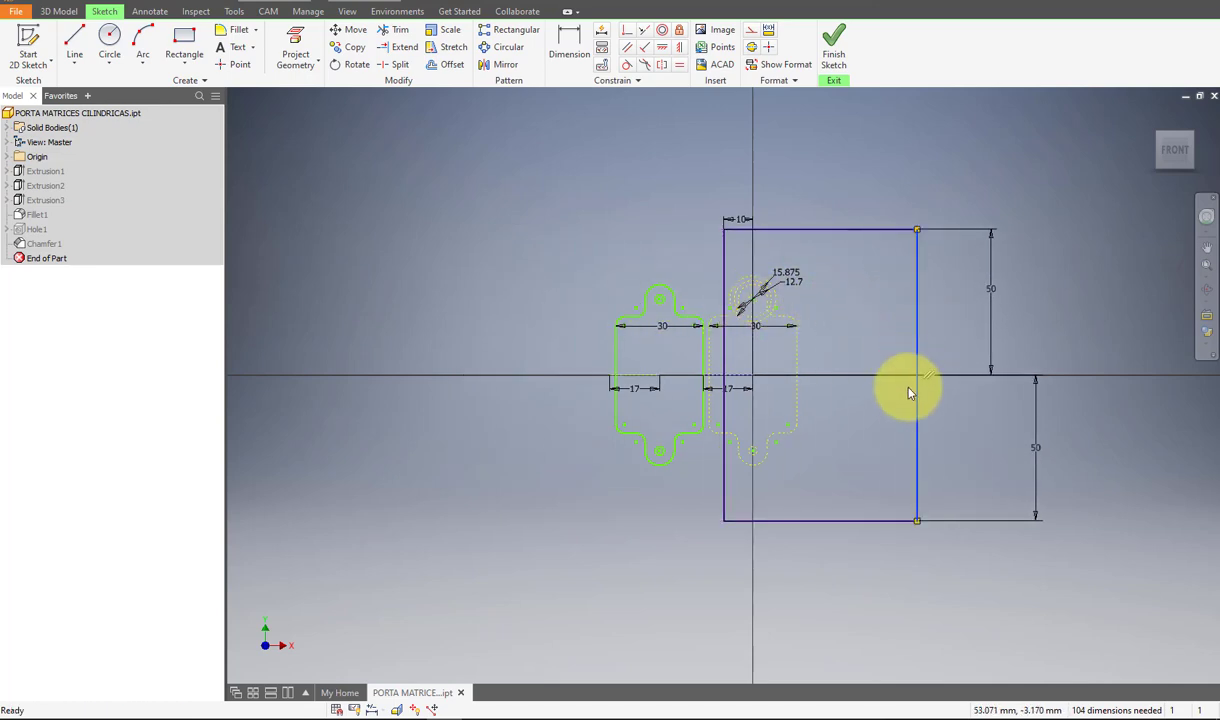
# Dimension the rectangle's top edge to a width of 70 mm.
pyautogui.click(849, 434)
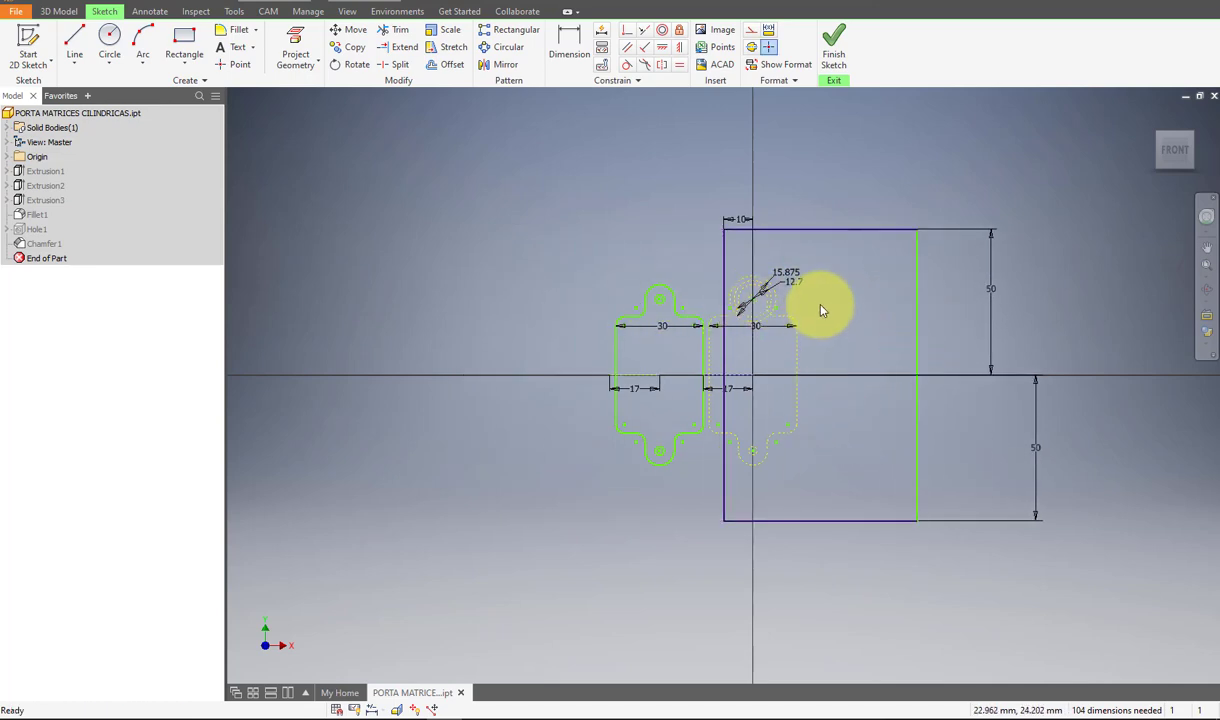
pyautogui.press('d')
pyautogui.click(849, 229)
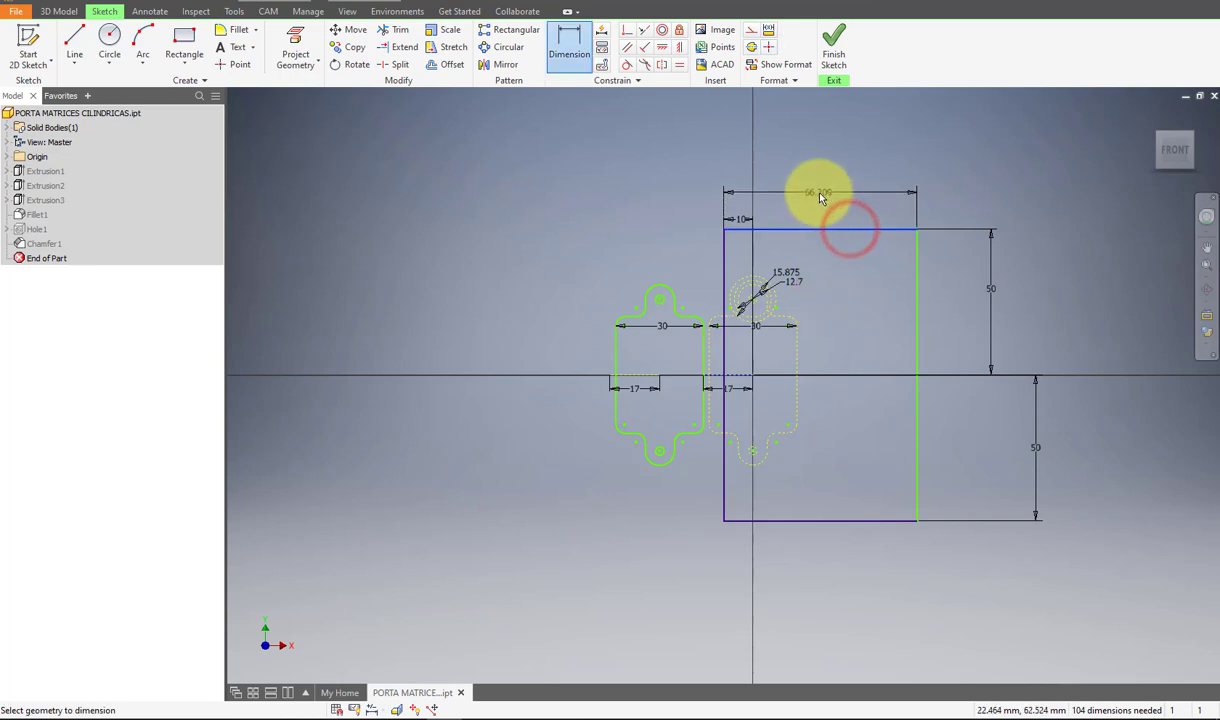
pyautogui.click(820, 197)
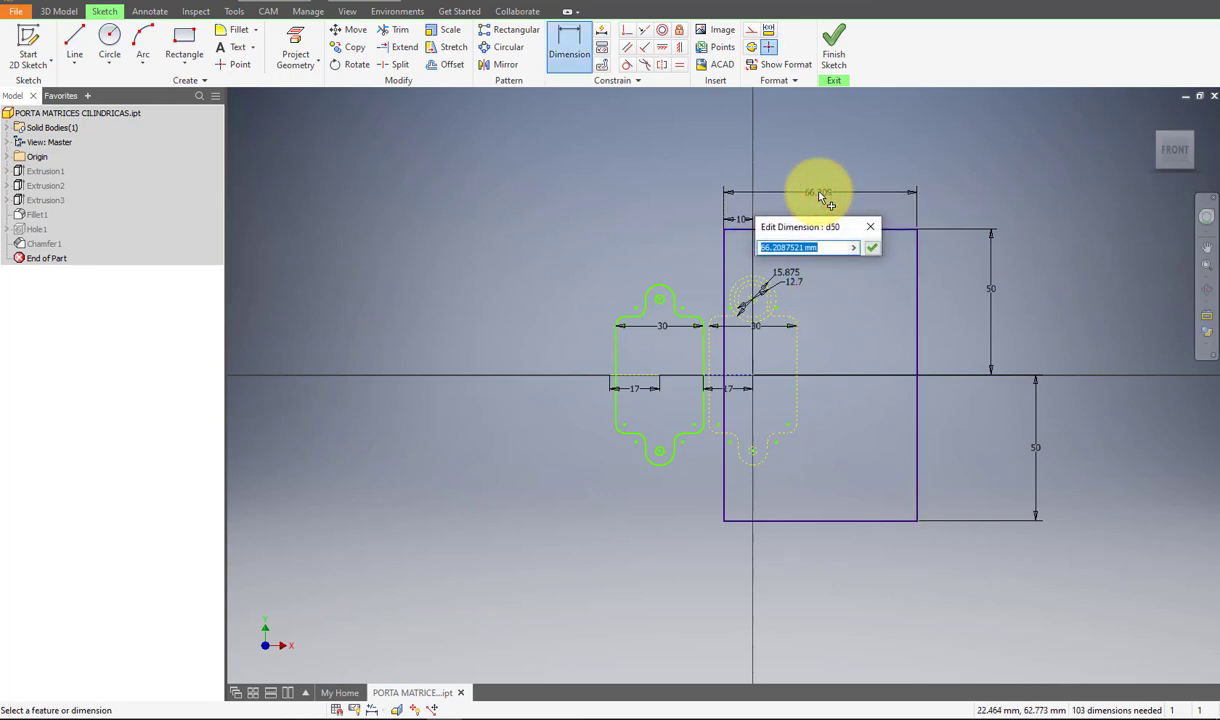
pyautogui.write('70')
pyautogui.press('Return')
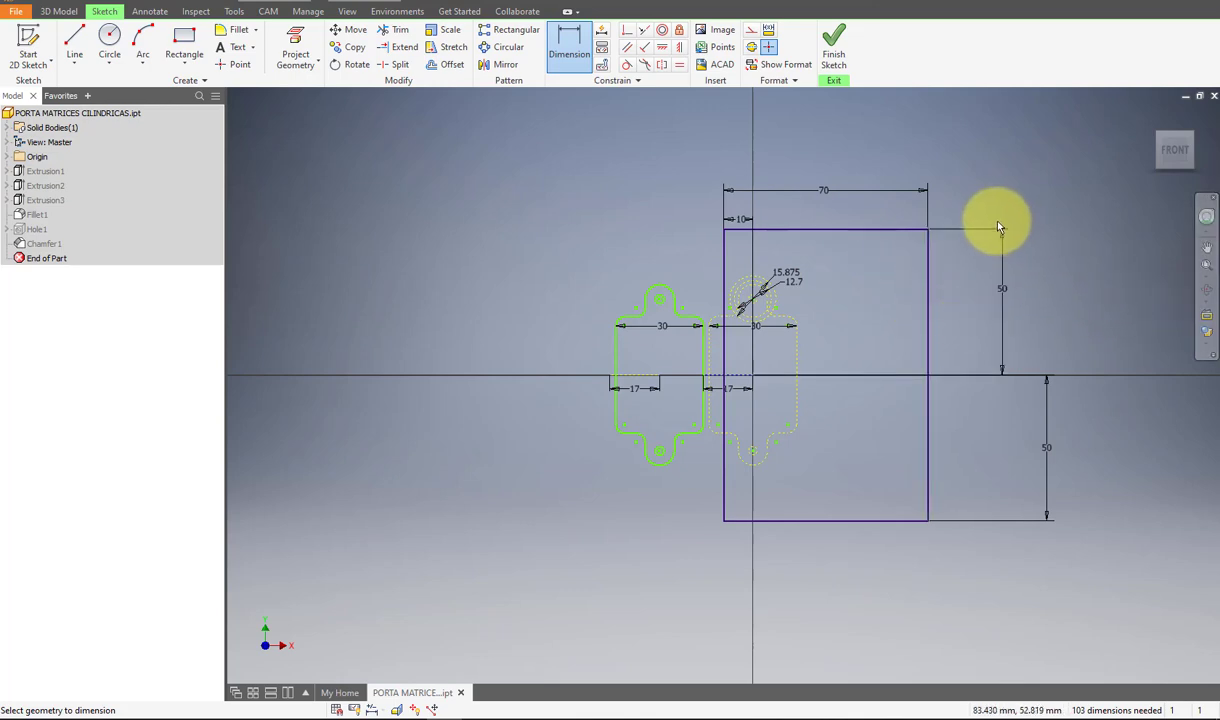
pyautogui.scroll(1, 857, 297)
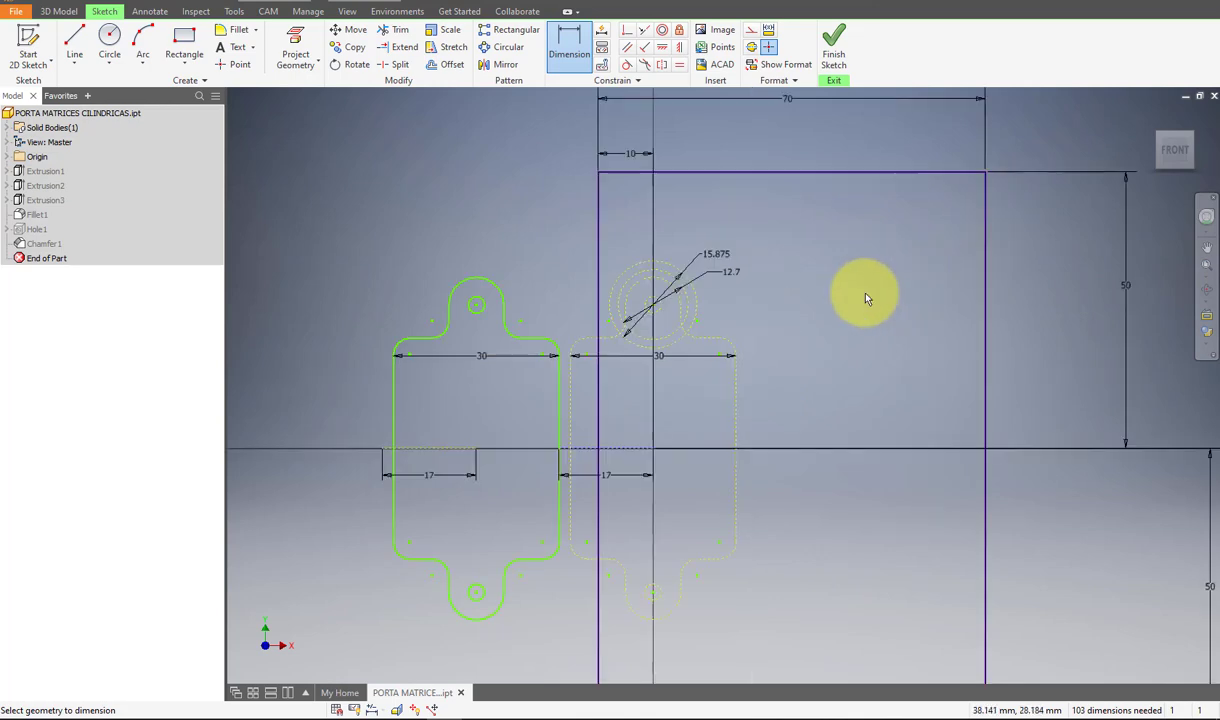
pyautogui.scroll(1, 857, 297)
# Finish the sketch and accept the rebuild despite the failed features.
pyautogui.click(833, 45)
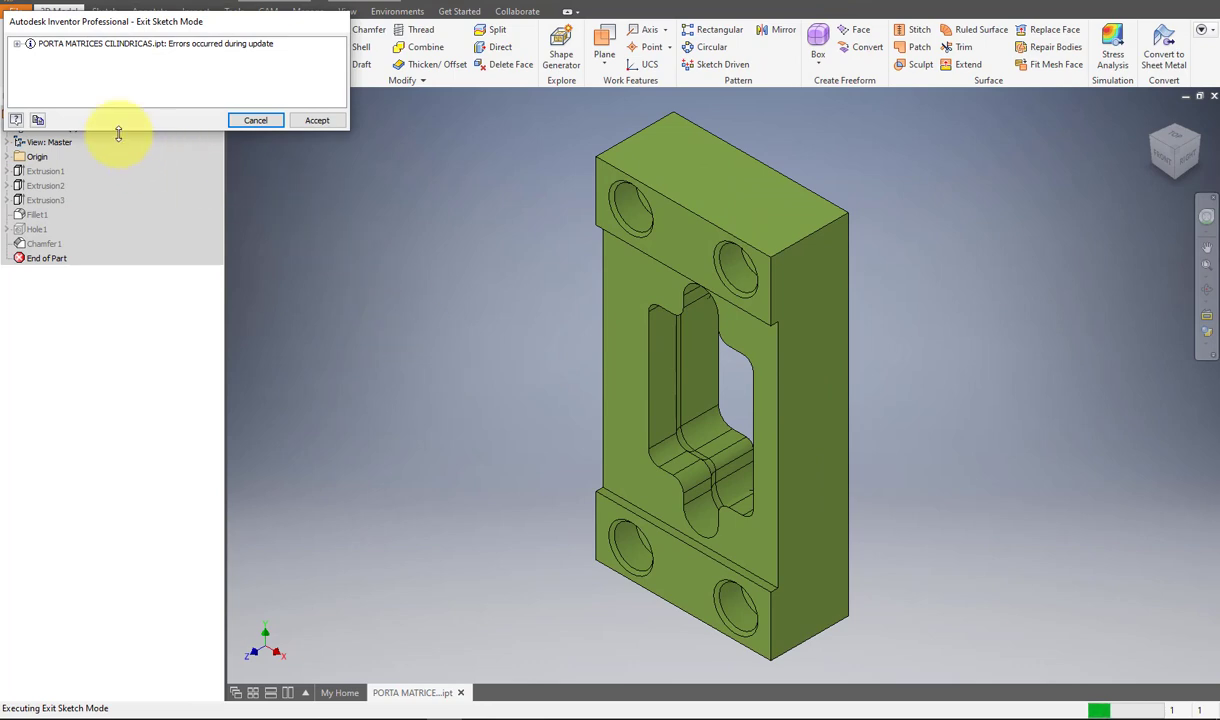
pyautogui.click(17, 44)
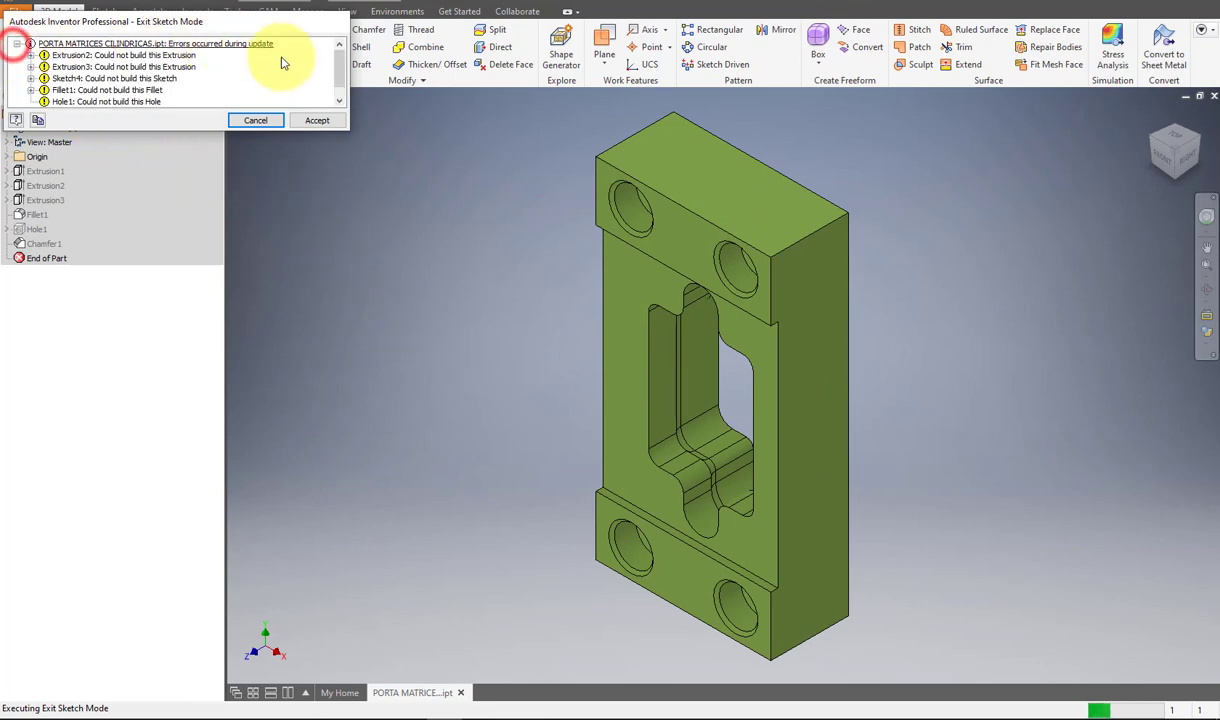
pyautogui.click(317, 121)
pyautogui.scroll(-4, 479, 203)
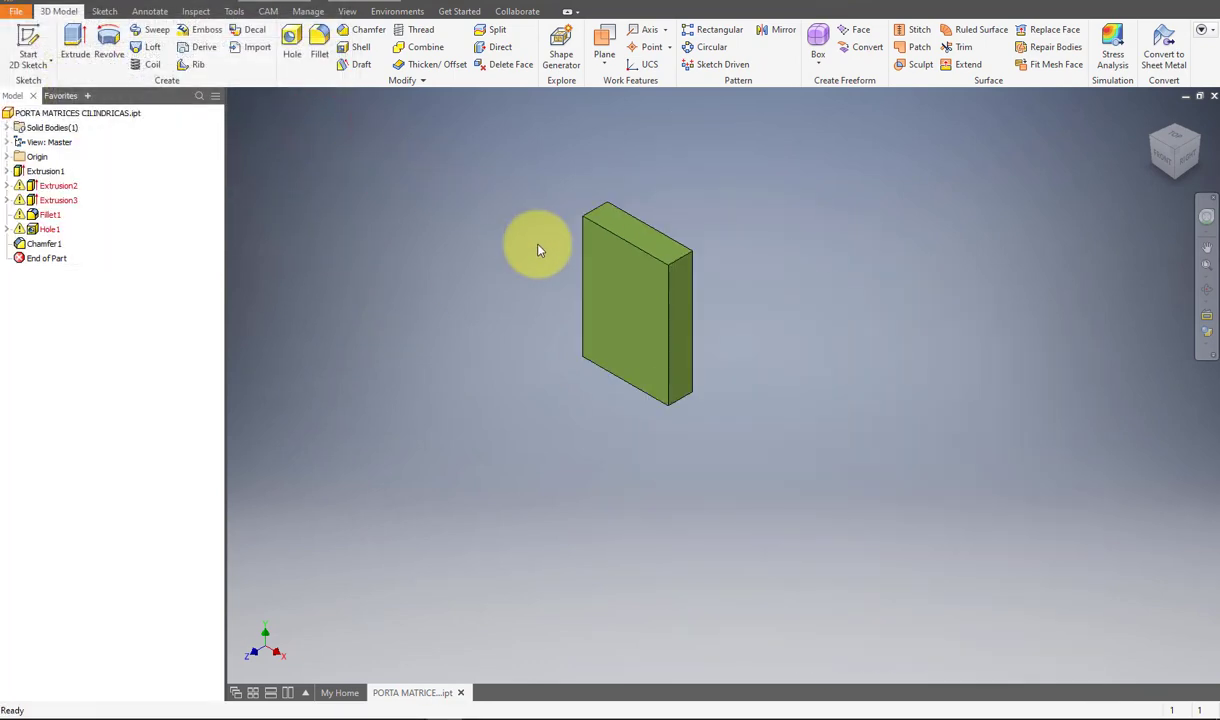
pyautogui.scroll(3, 537, 249)
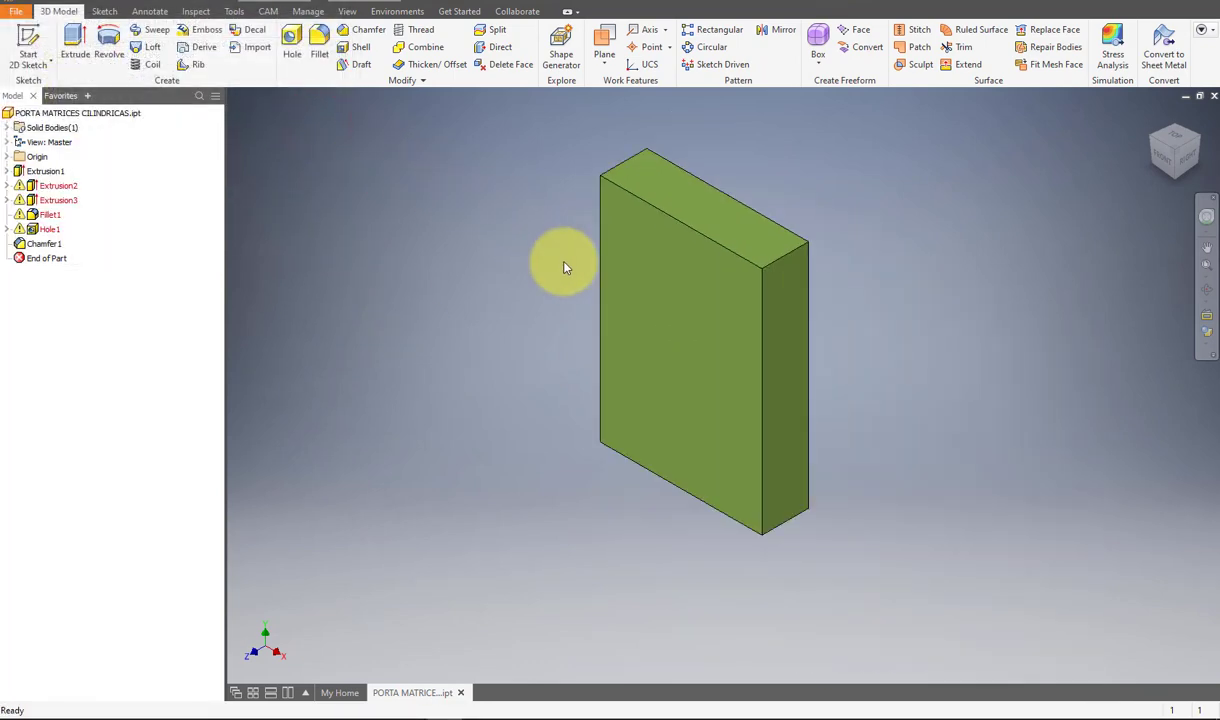
# Delete Extrusion2 along with its consumed sketch.
pyautogui.rightClick(56, 190)
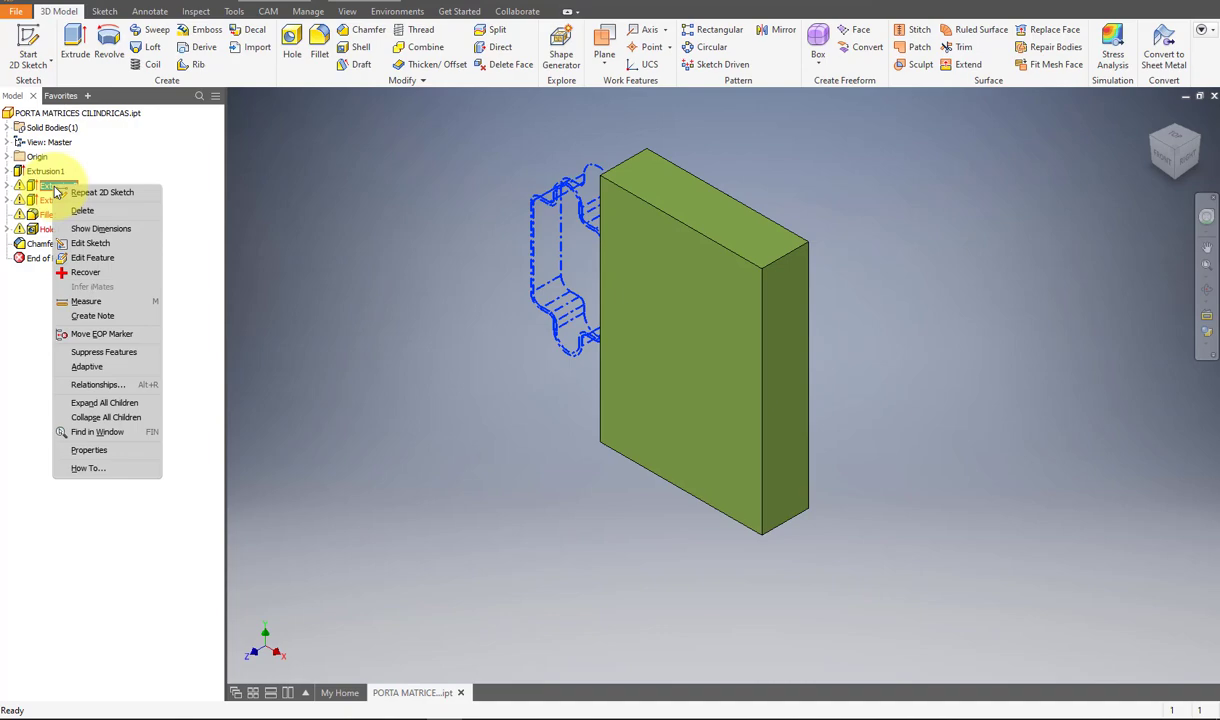
pyautogui.click(57, 187)
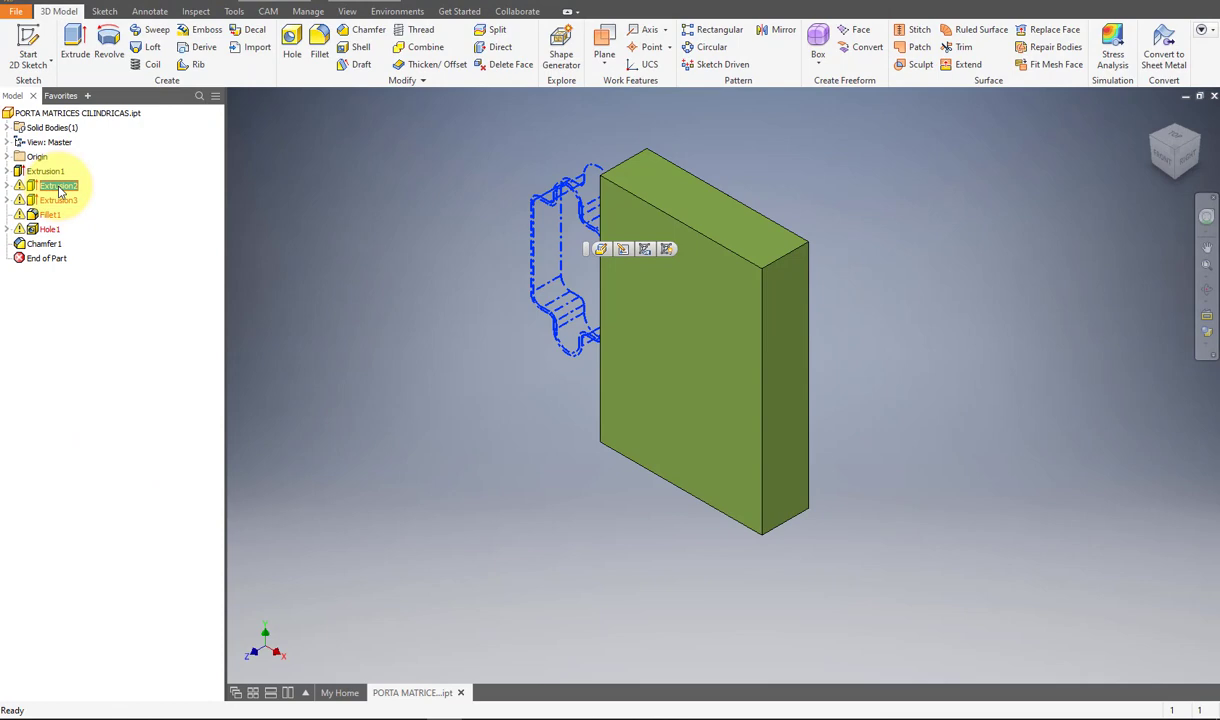
pyautogui.rightClick(59, 191)
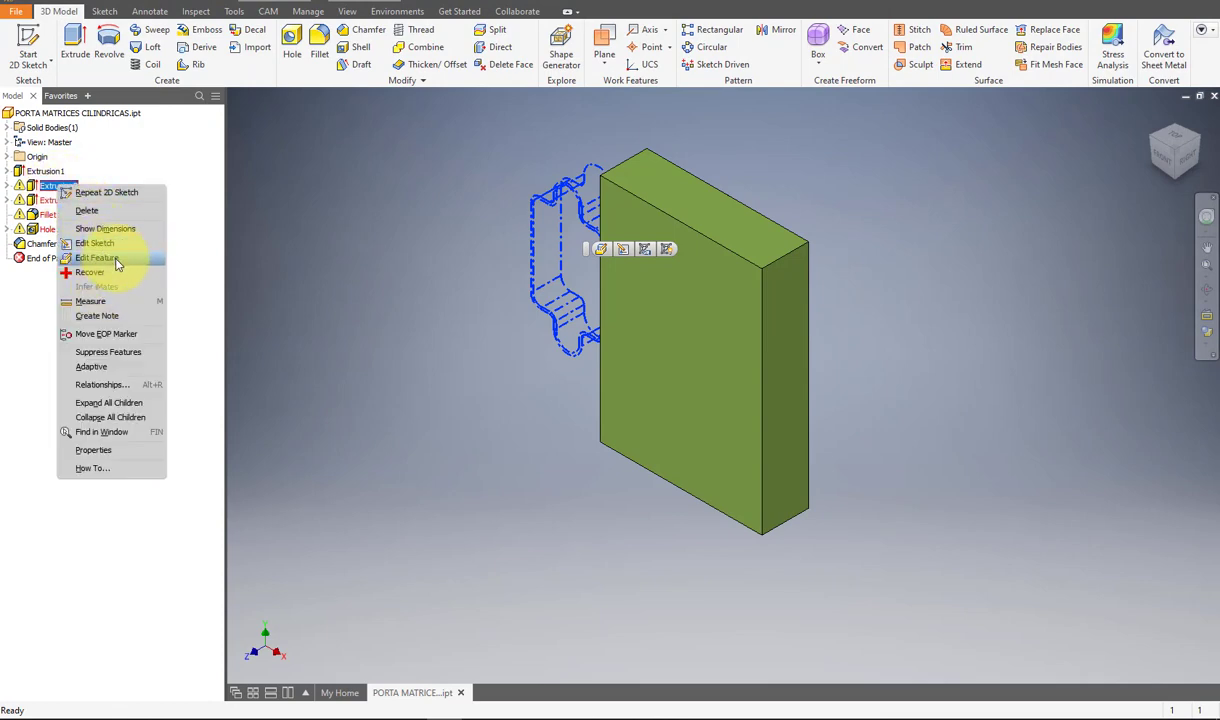
pyautogui.click(87, 210)
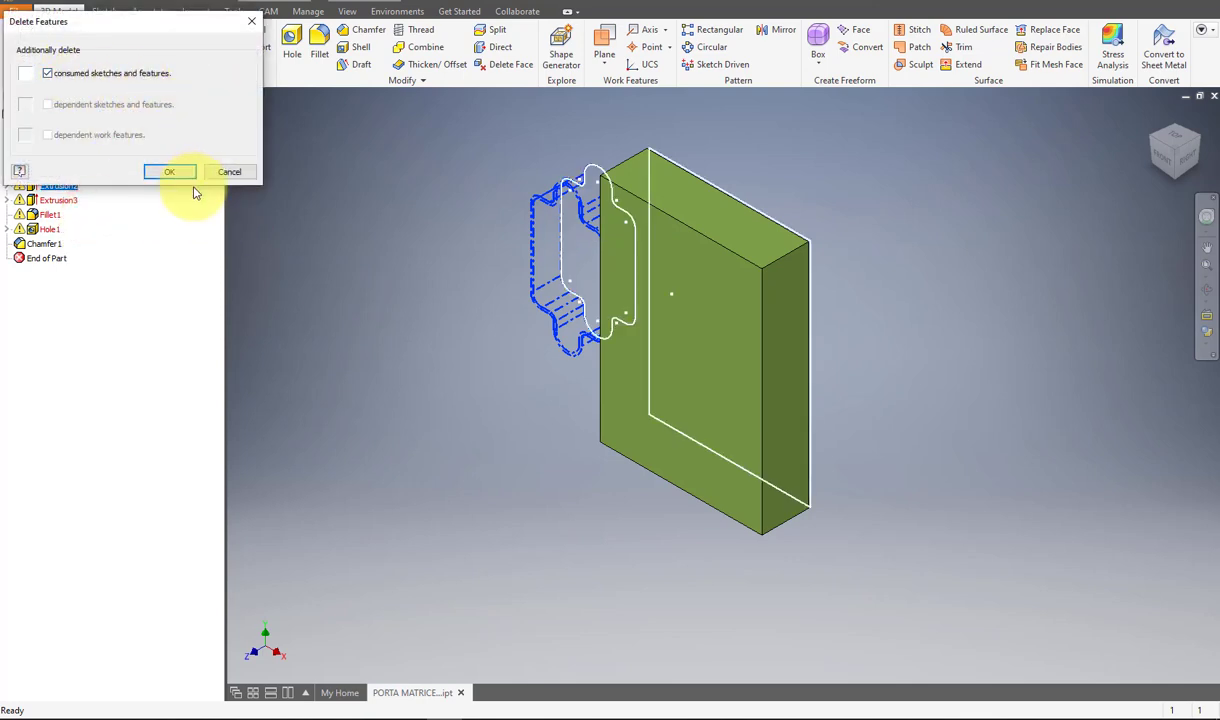
pyautogui.click(162, 167)
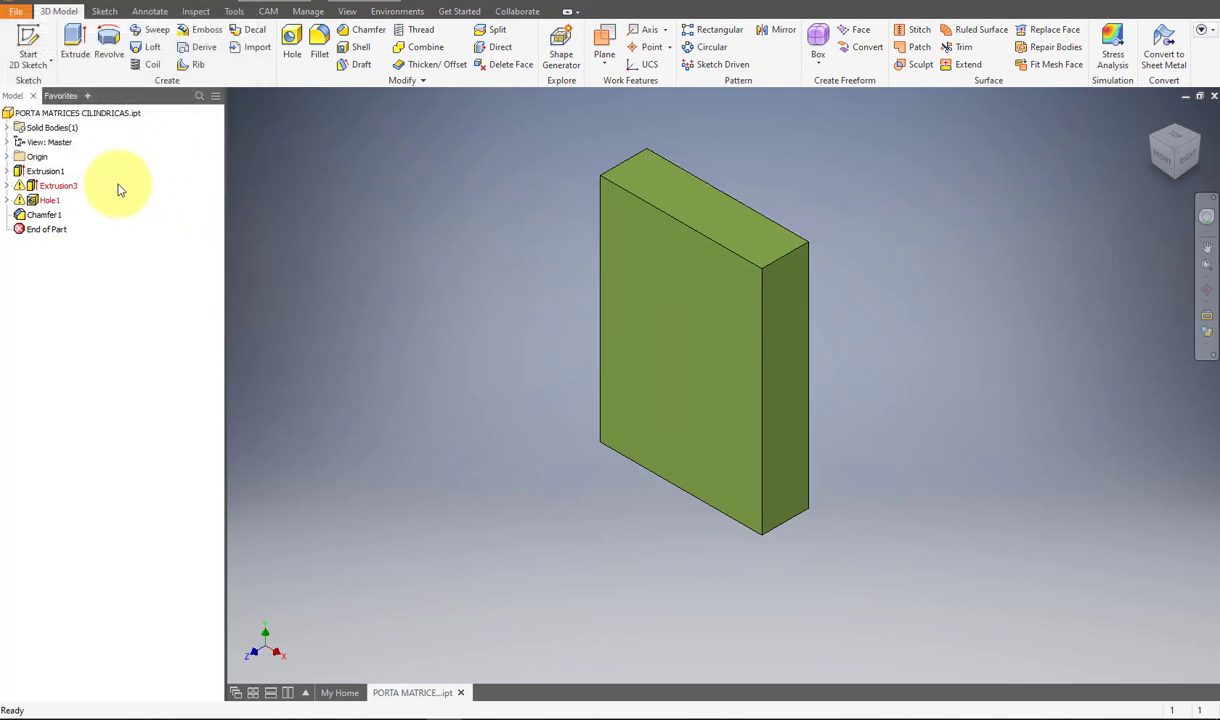
# In Extrusion3's sketch, delete the 50 dimension and pull the grooves' right edge onto the block.
pyautogui.rightClick(42, 188)
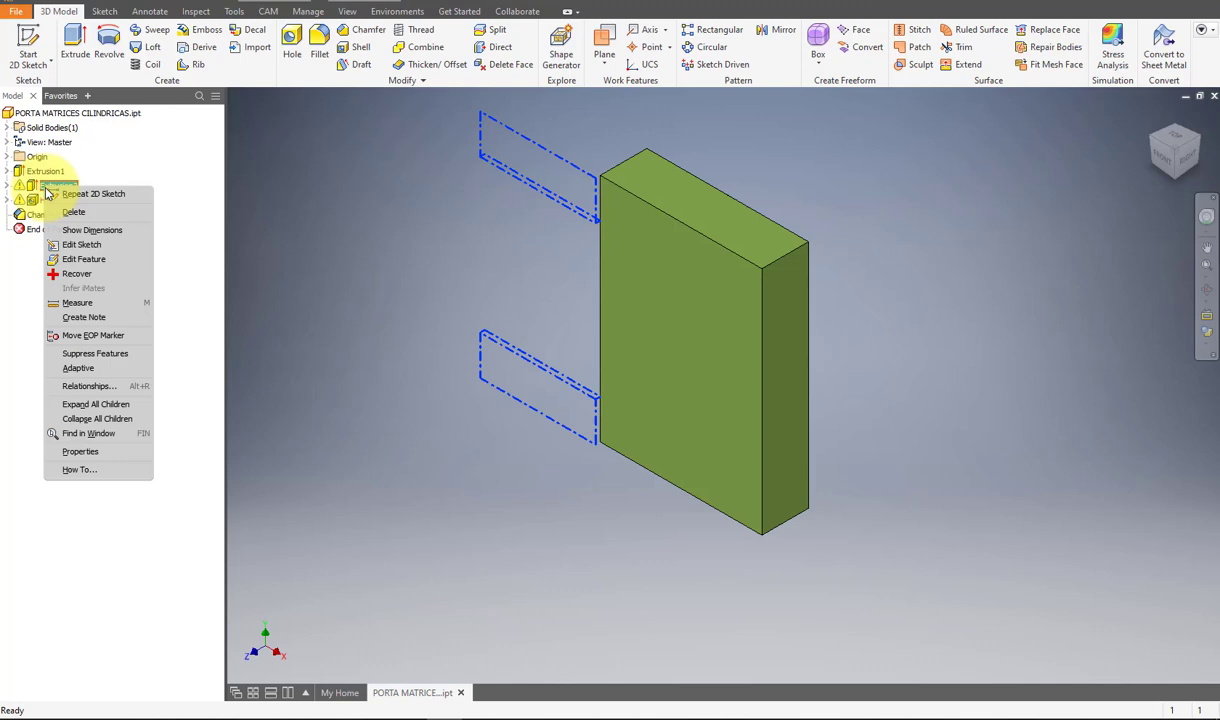
pyautogui.click(108, 249)
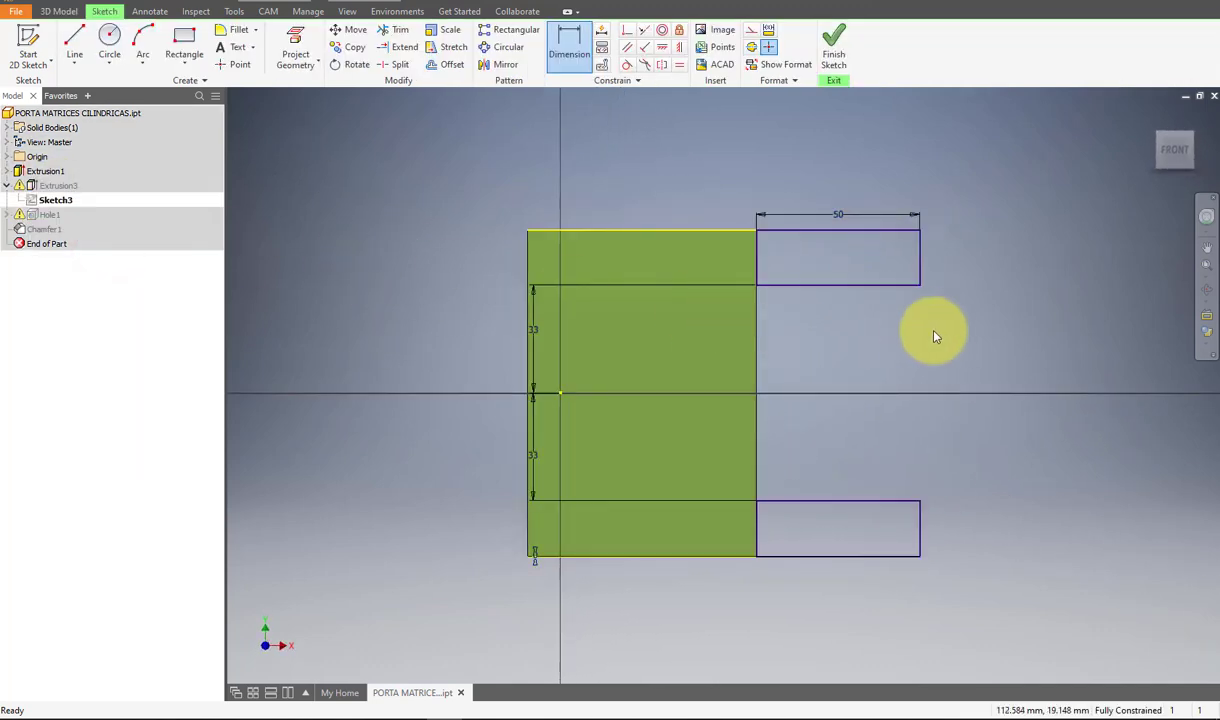
pyautogui.click(968, 359)
pyautogui.click(850, 216)
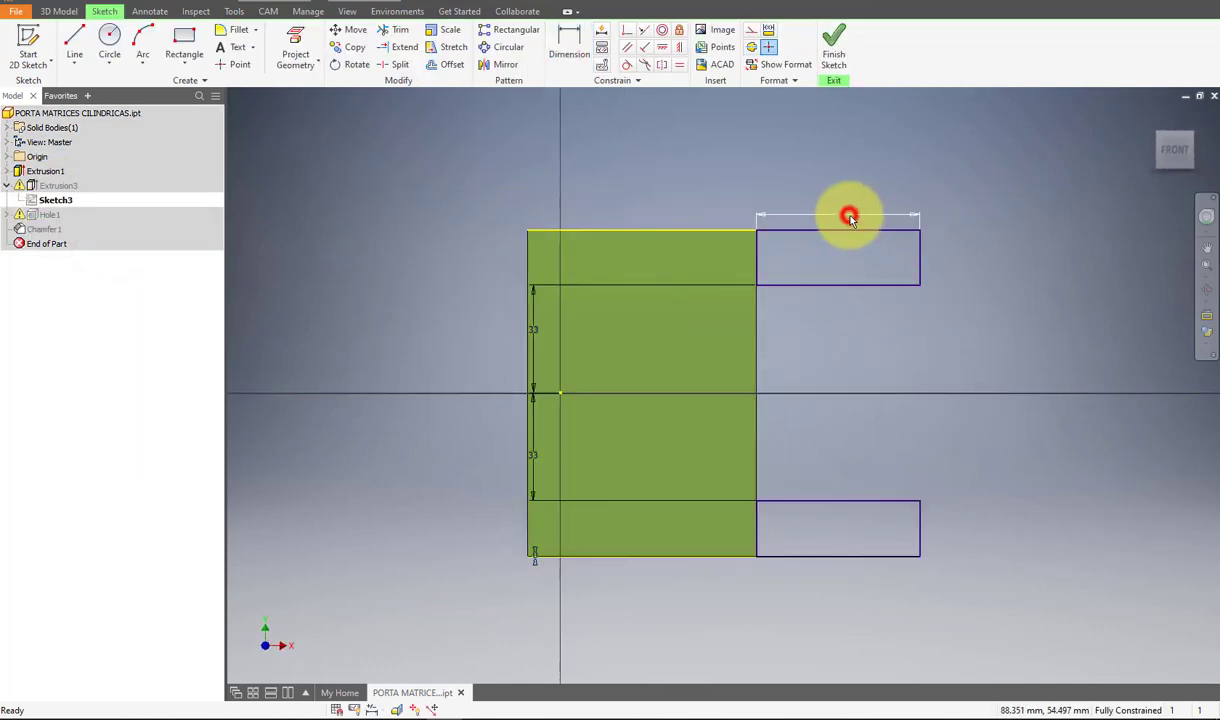
pyautogui.press('Delete')
pyautogui.moveTo(920, 252)
pyautogui.mouseDown()
pyautogui.moveTo(648, 272)
pyautogui.moveTo(604, 259)
pyautogui.mouseUp()
pyautogui.click(656, 186)
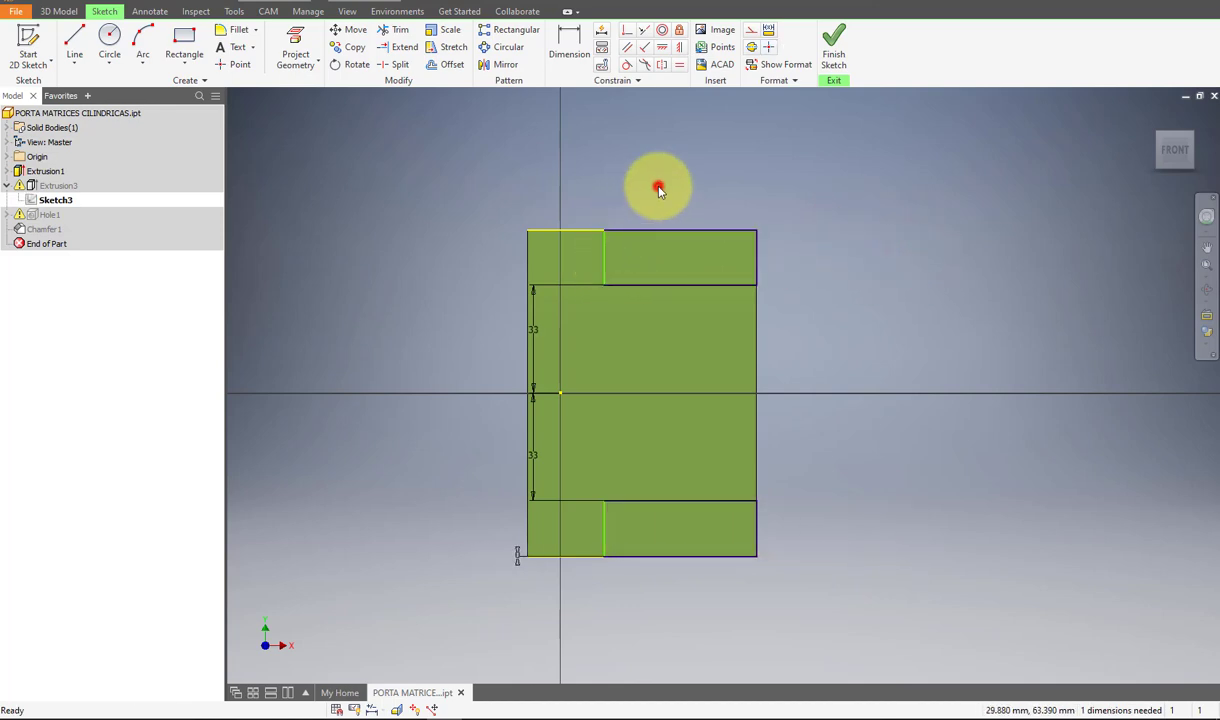
pyautogui.write('edd')
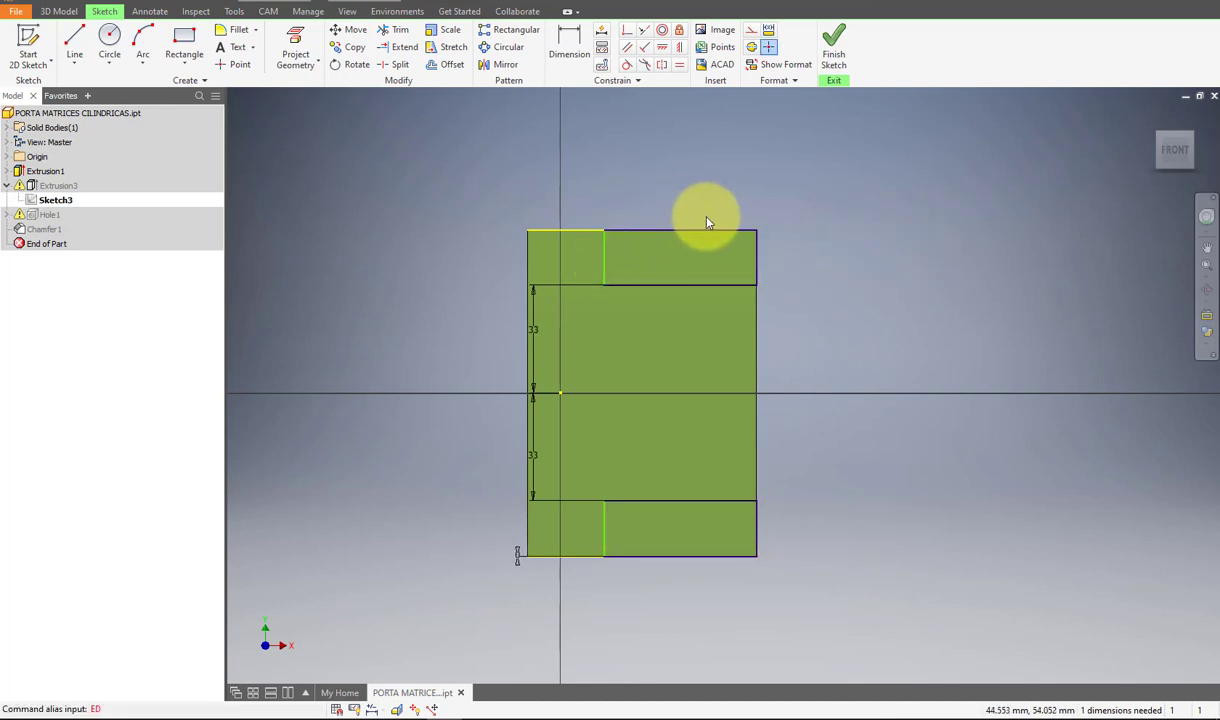
pyautogui.click(672, 232)
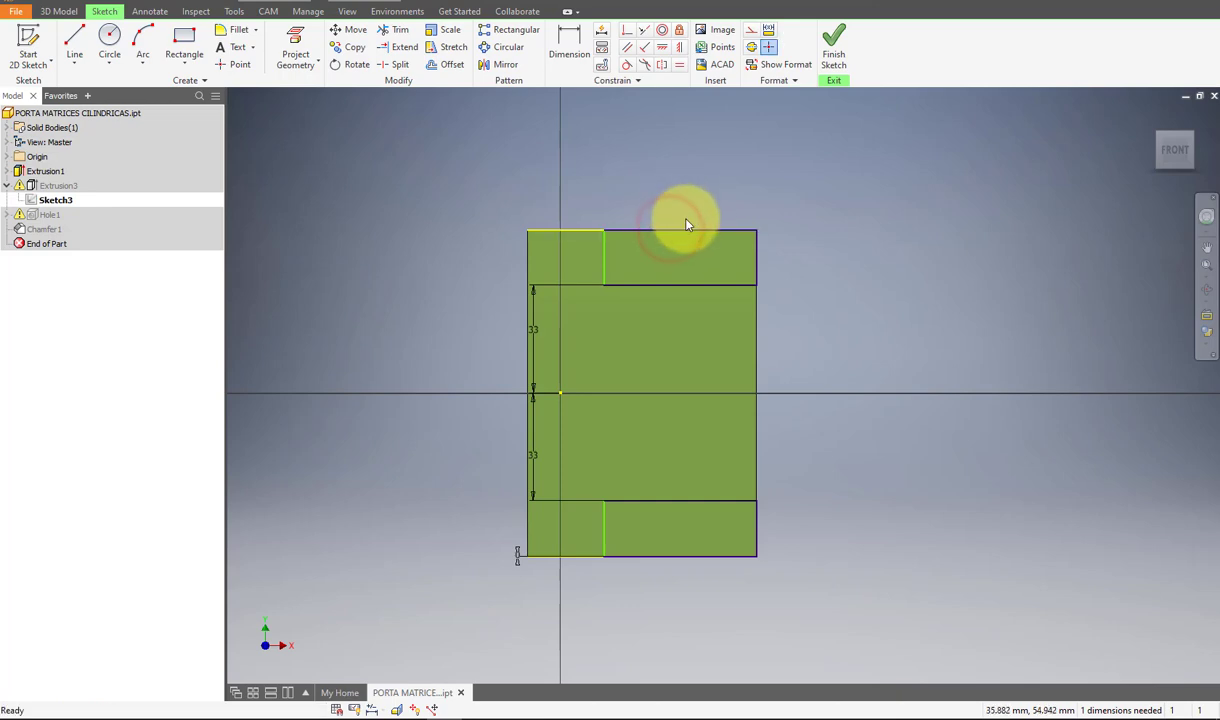
# Dimension the groove width to 70, finish the sketch and accept the warning.
pyautogui.press('d')
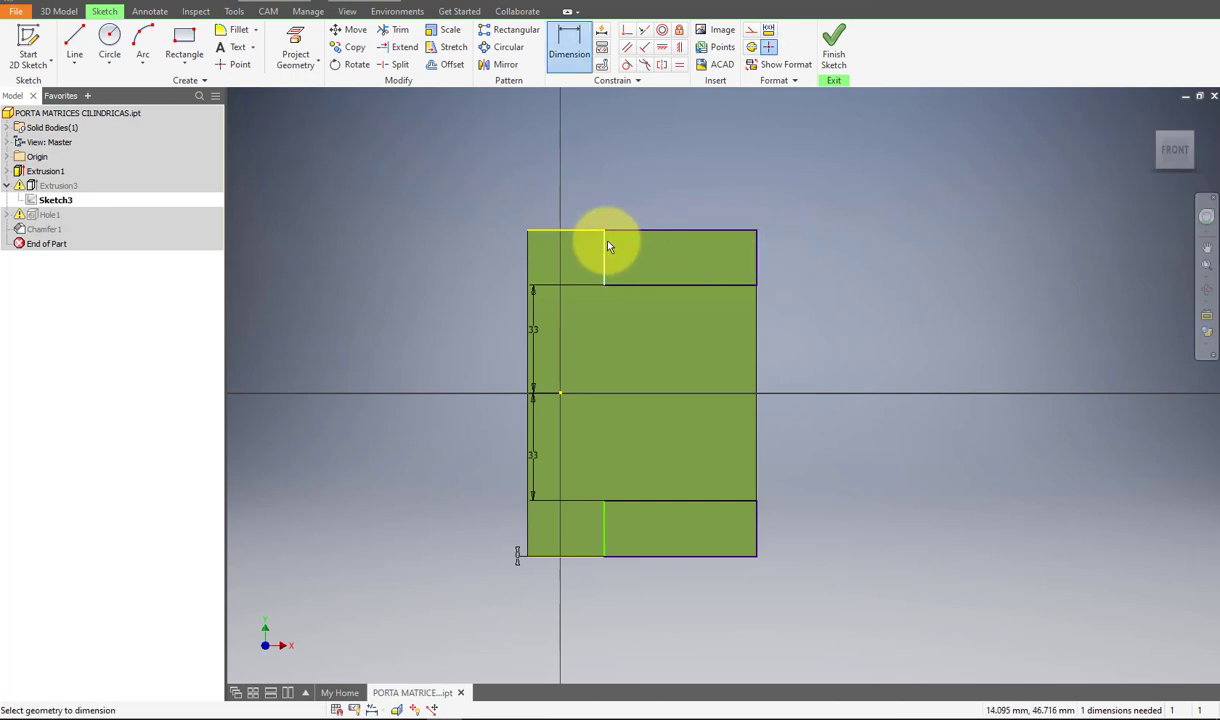
pyautogui.click(607, 241)
pyautogui.click(755, 240)
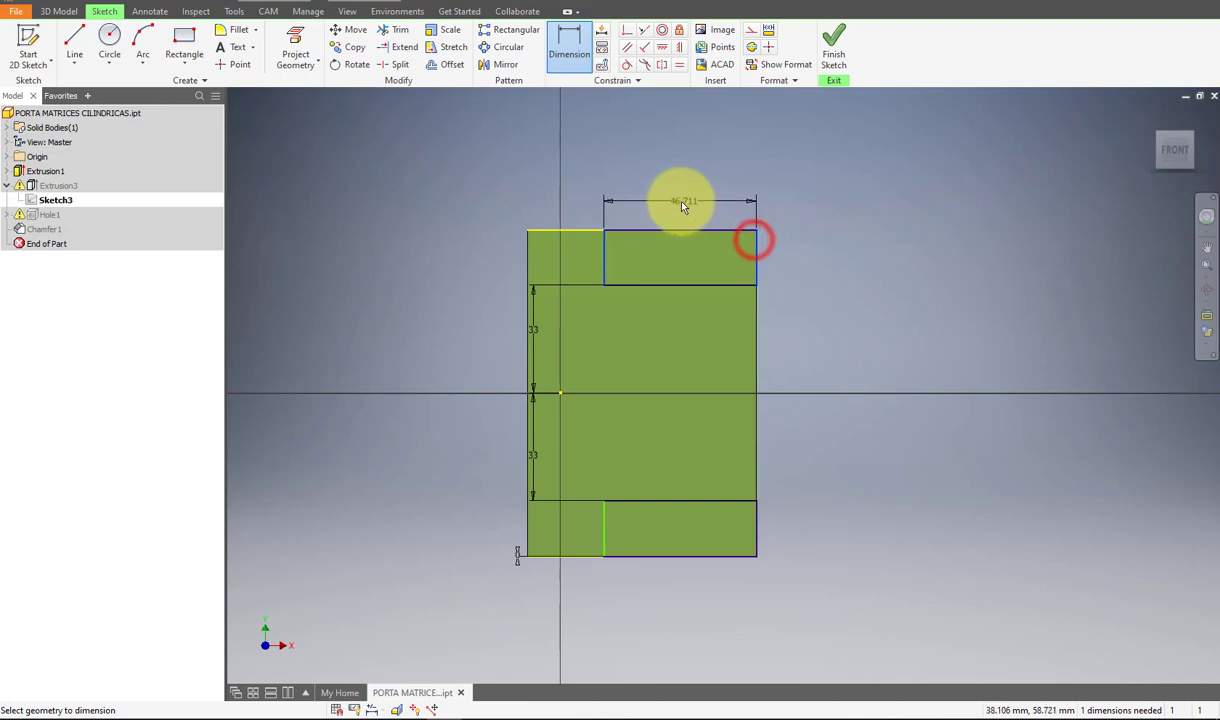
pyautogui.click(680, 203)
pyautogui.write('70')
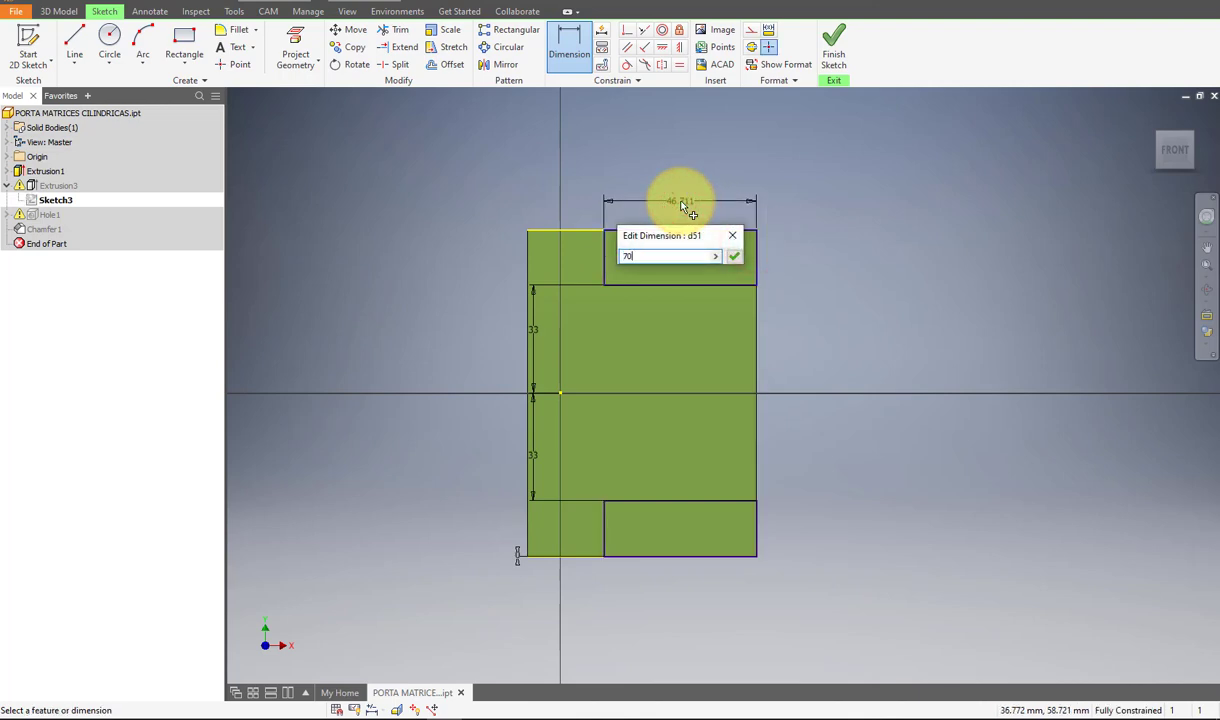
pyautogui.press('Return')
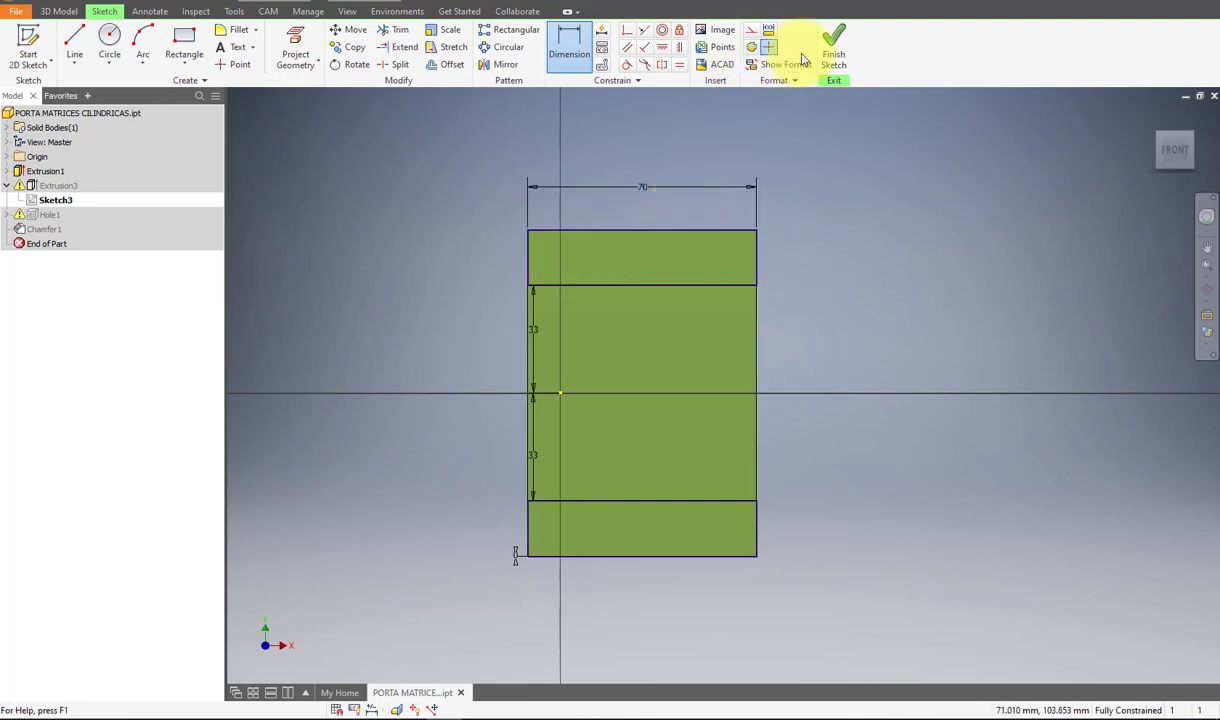
pyautogui.click(822, 40)
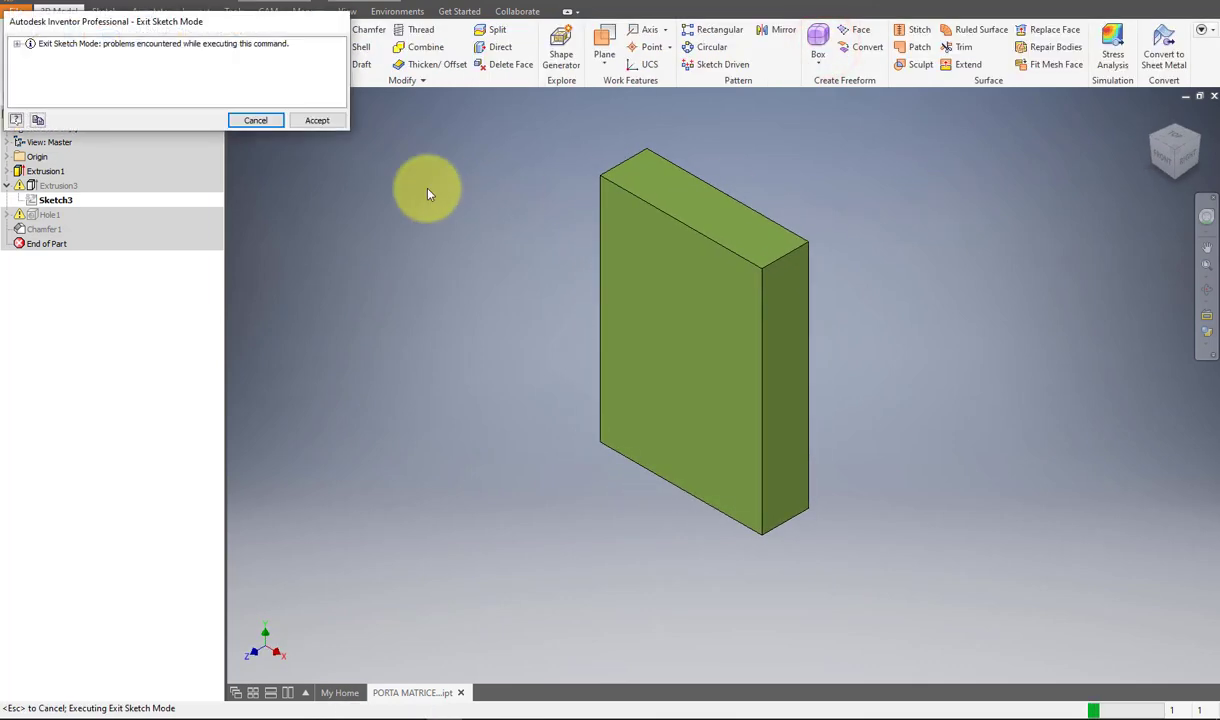
pyautogui.click(316, 121)
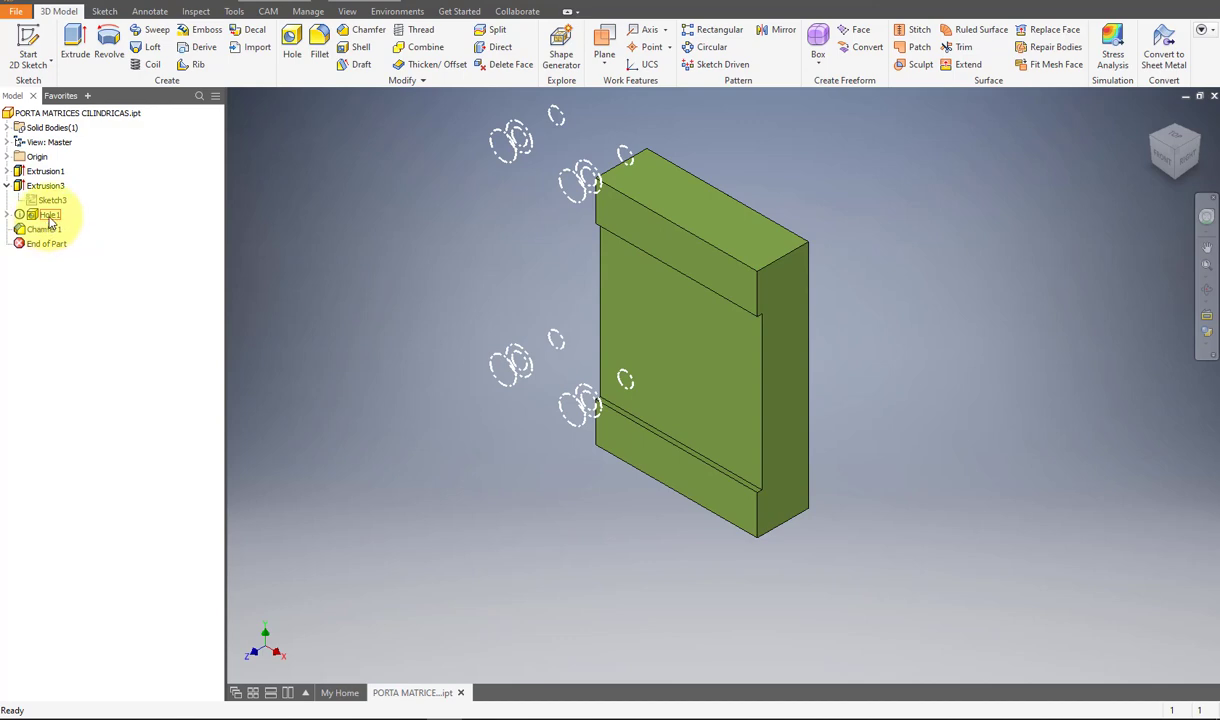
# Open Hole1's Sketch4, remove the stray edge line and shift the right hole centre inward.
pyautogui.click(7, 214)
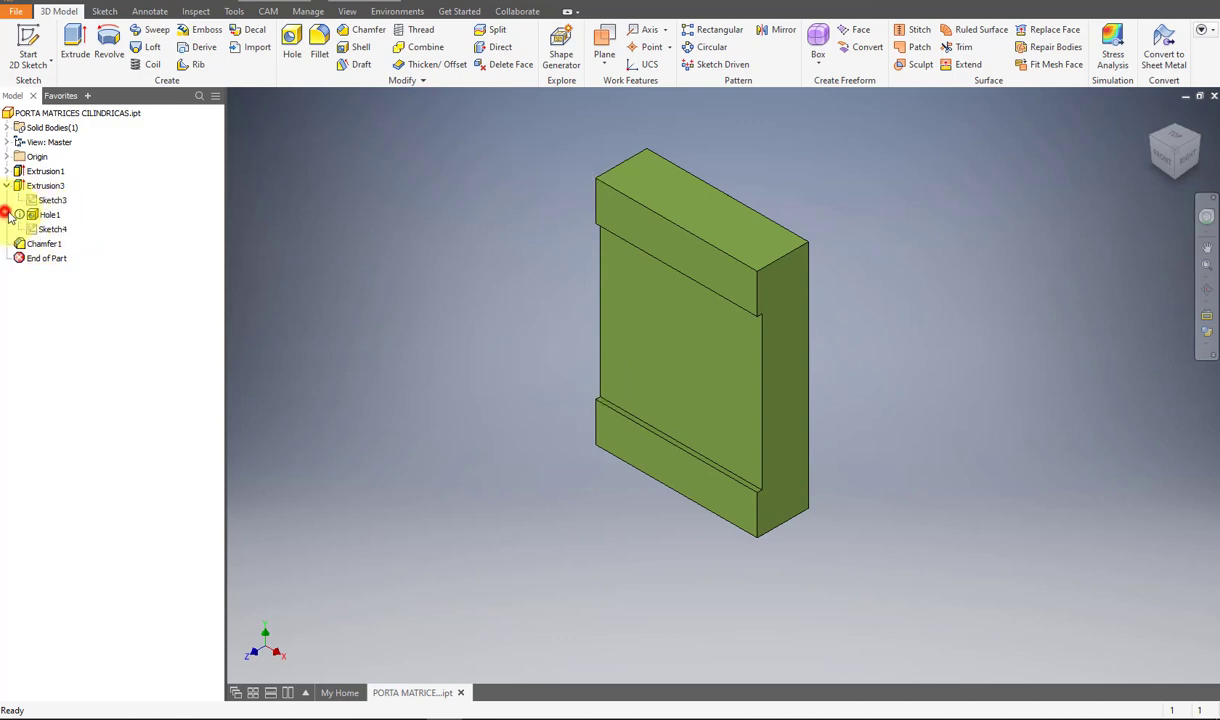
pyautogui.click(57, 230)
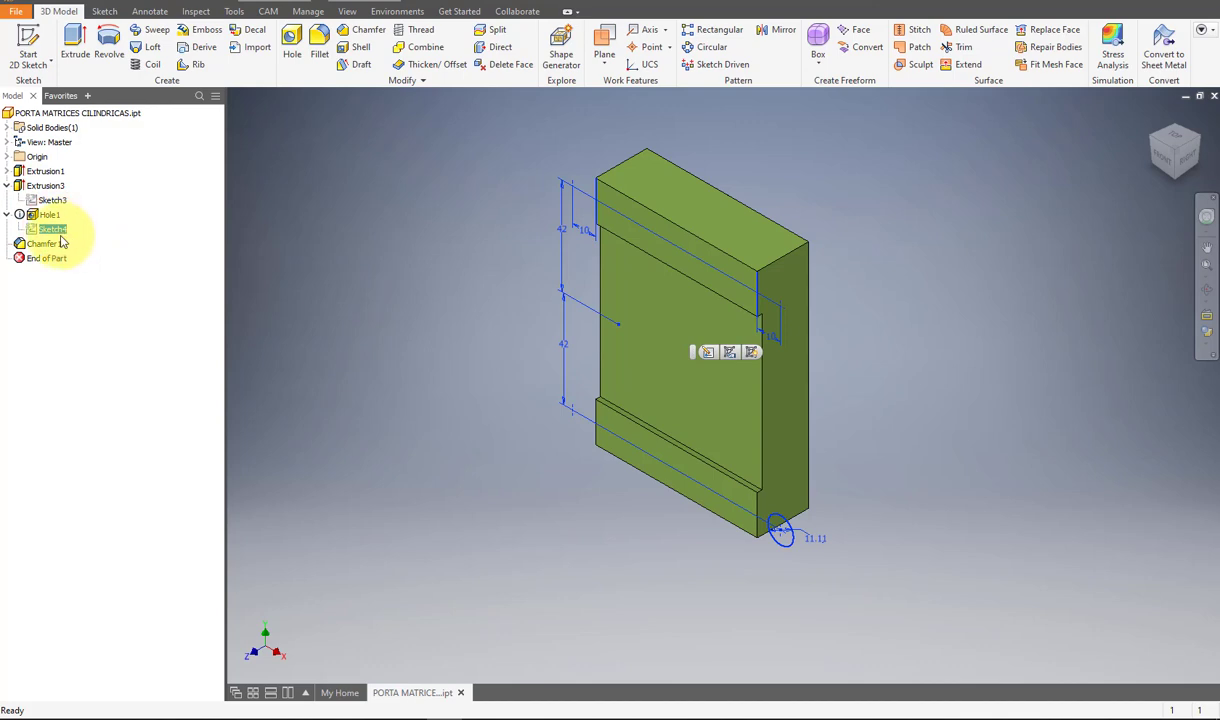
pyautogui.rightClick(55, 229)
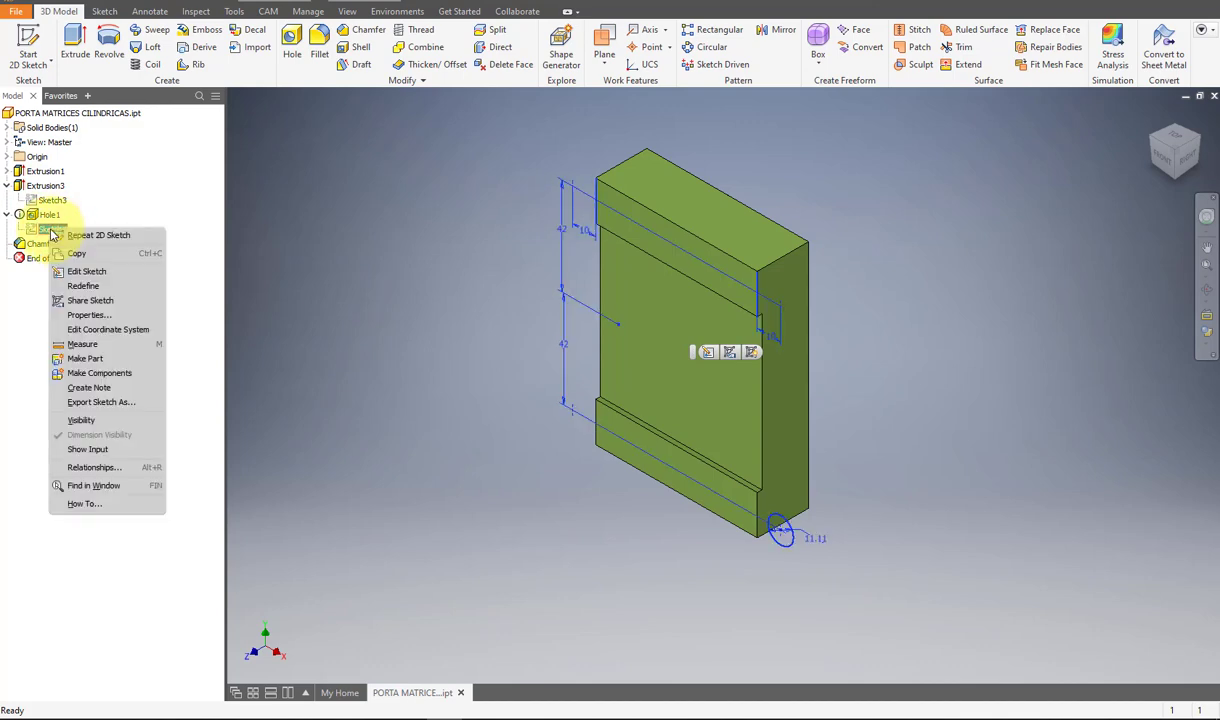
pyautogui.click(103, 274)
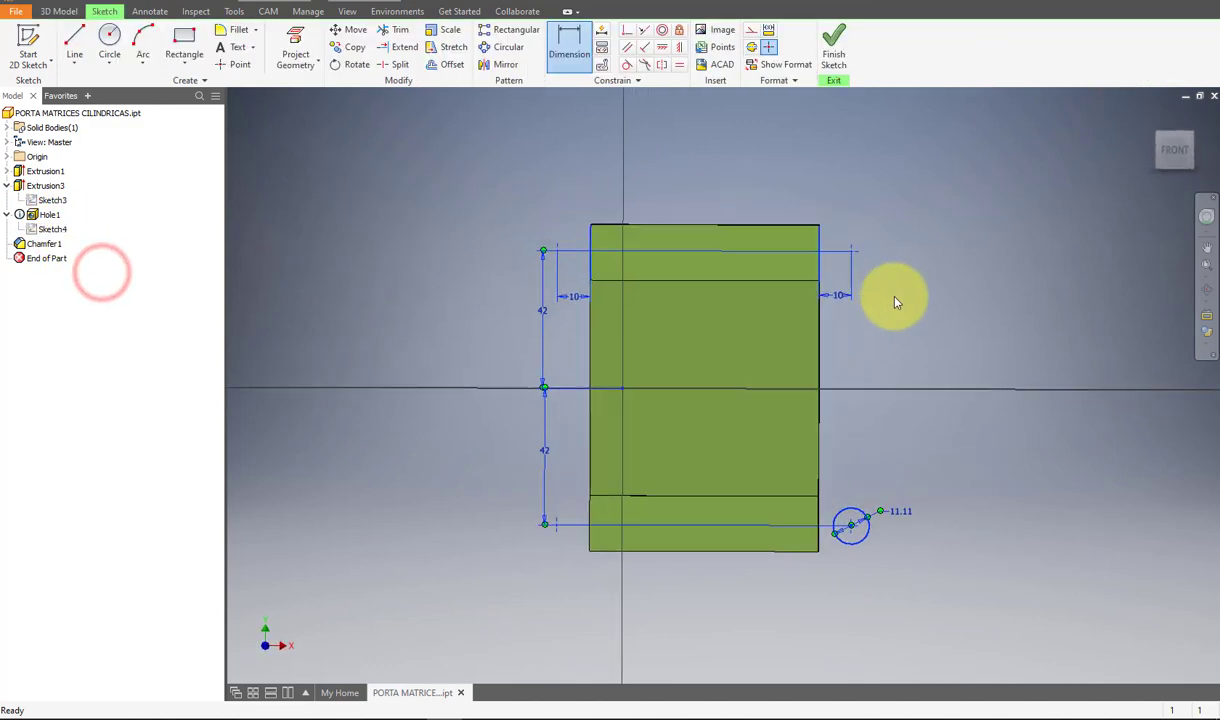
pyautogui.click(1017, 350)
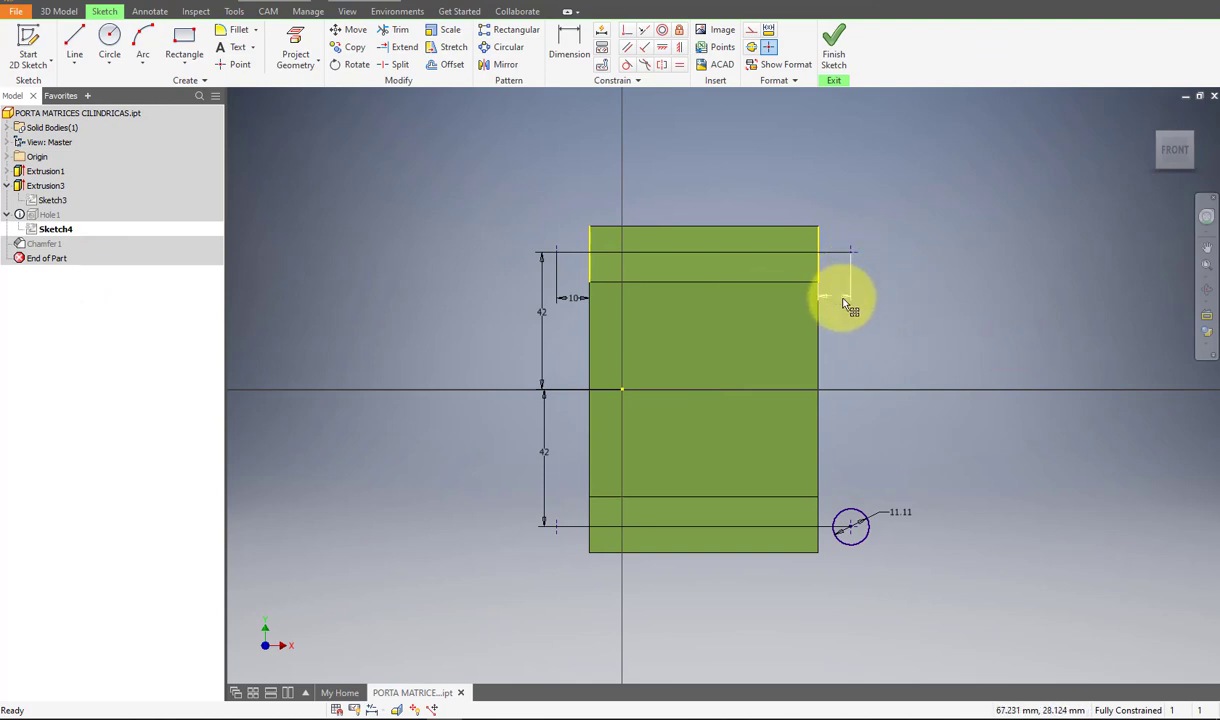
pyautogui.click(851, 297)
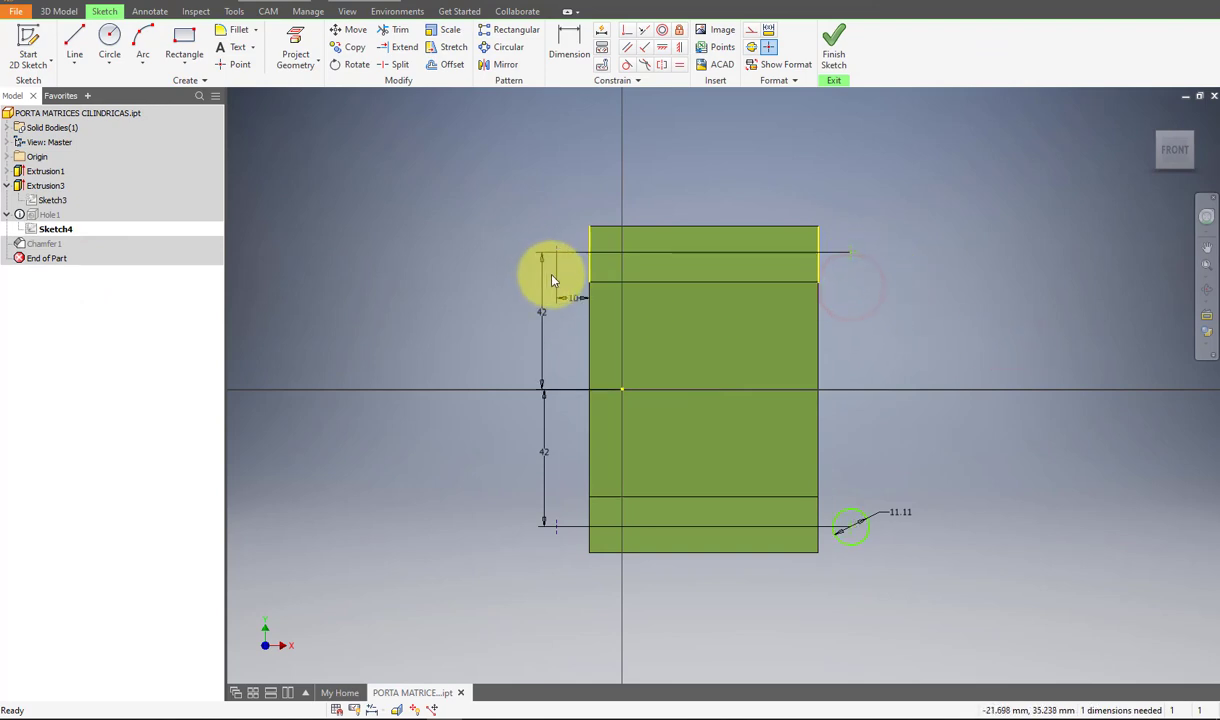
pyautogui.moveTo(556, 279); pyautogui.dragTo(556, 251)
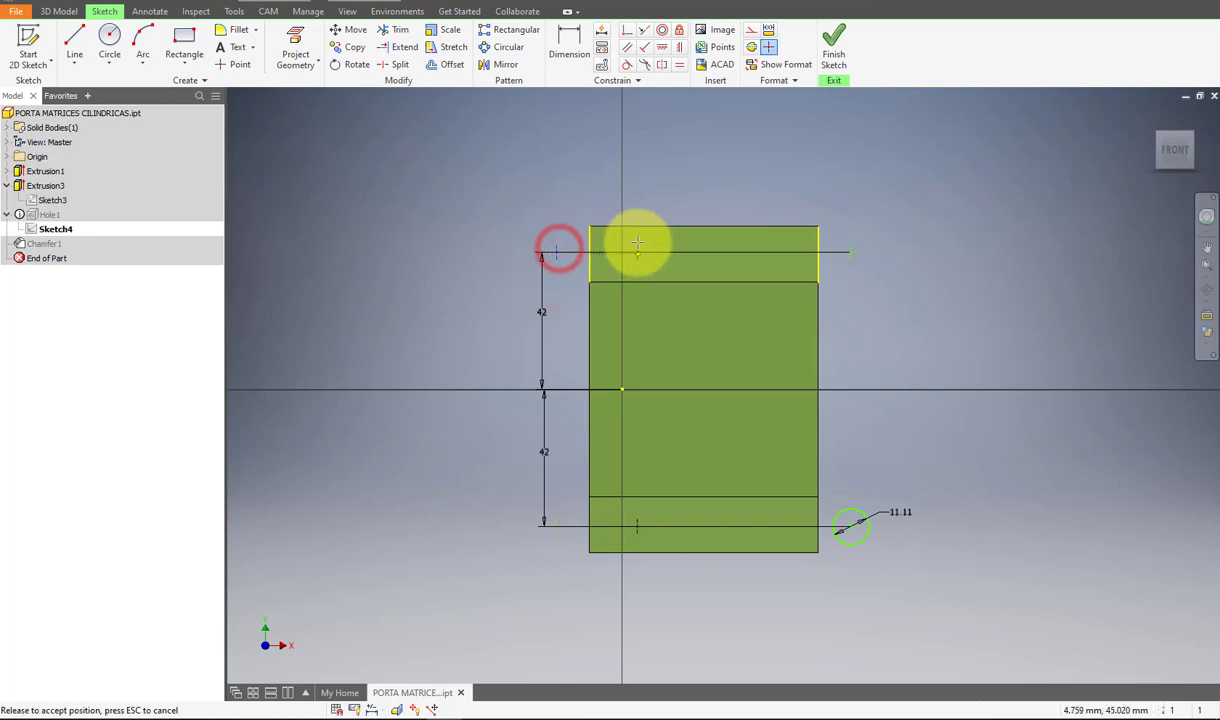
pyautogui.moveTo(852, 252); pyautogui.dragTo(785, 252)
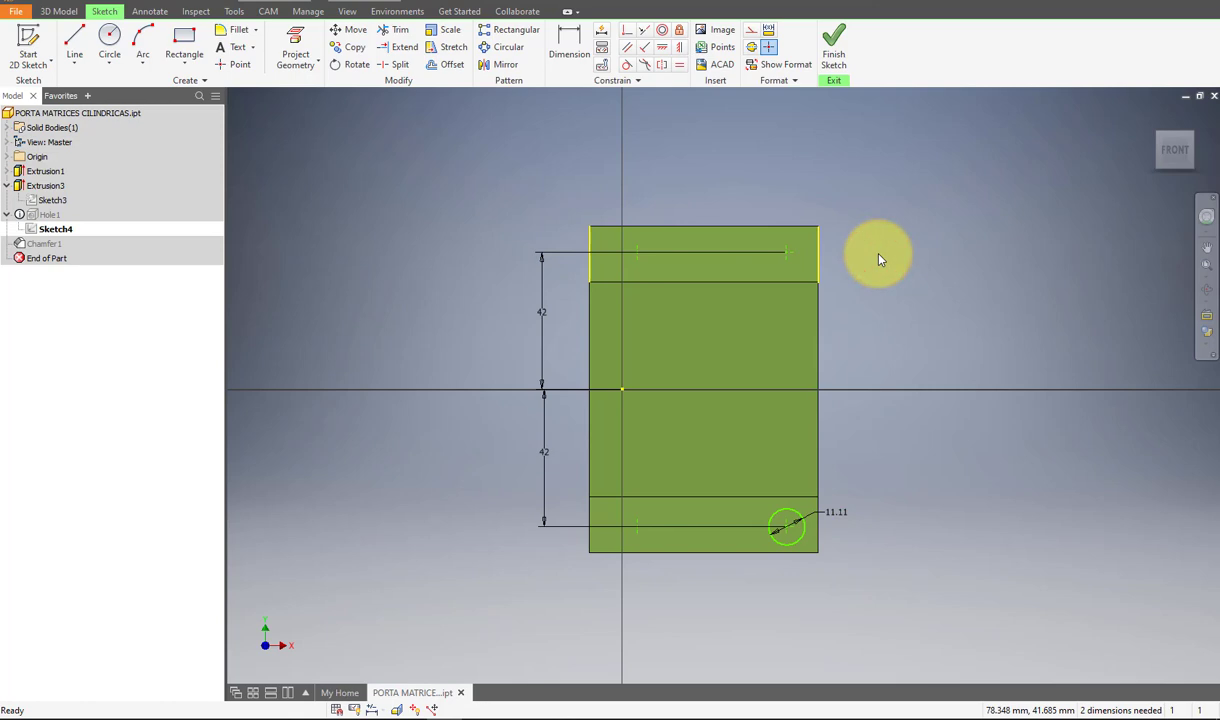
# Dimension the hole centres 20 mm from the left and right edges, then finish the sketch.
pyautogui.press('d')
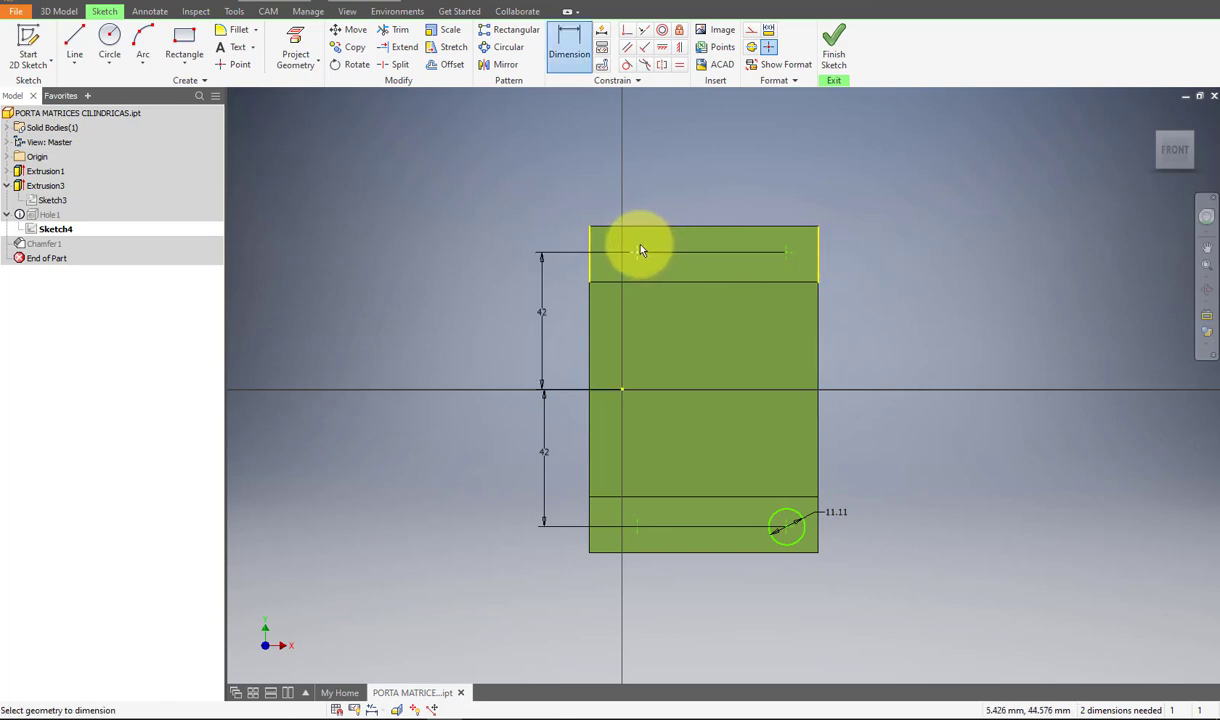
pyautogui.click(590, 318)
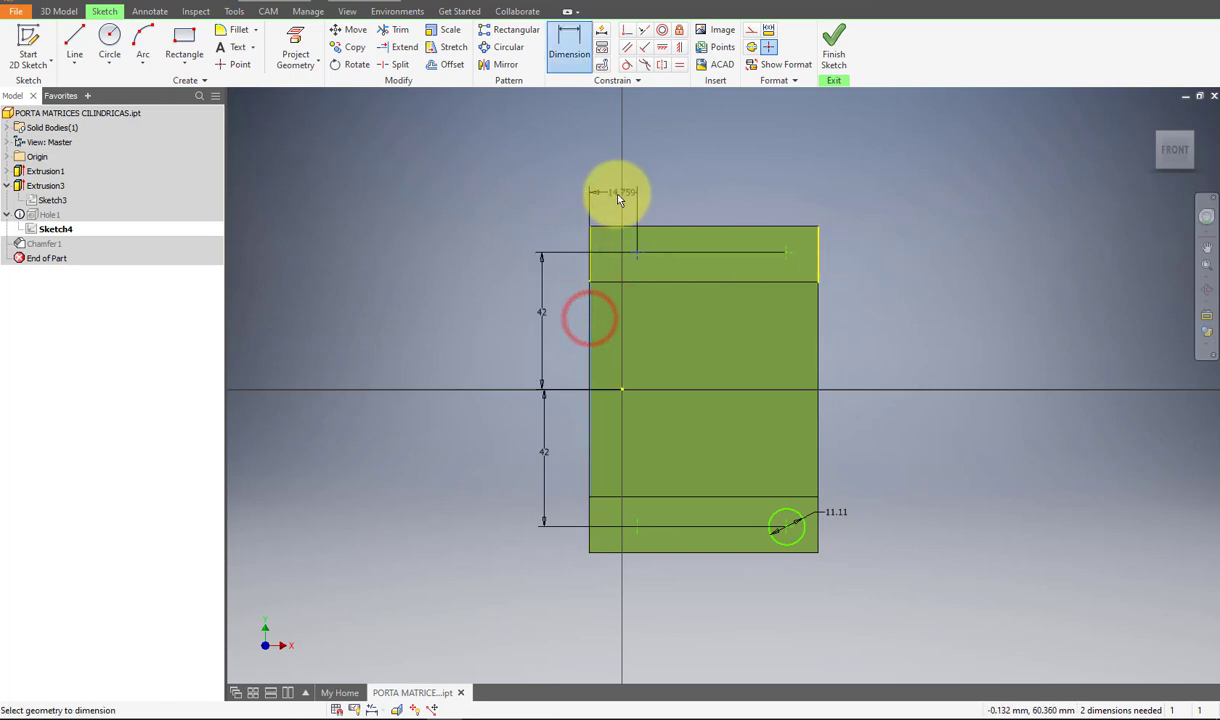
pyautogui.click(616, 196)
pyautogui.write('20')
pyautogui.press('Return')
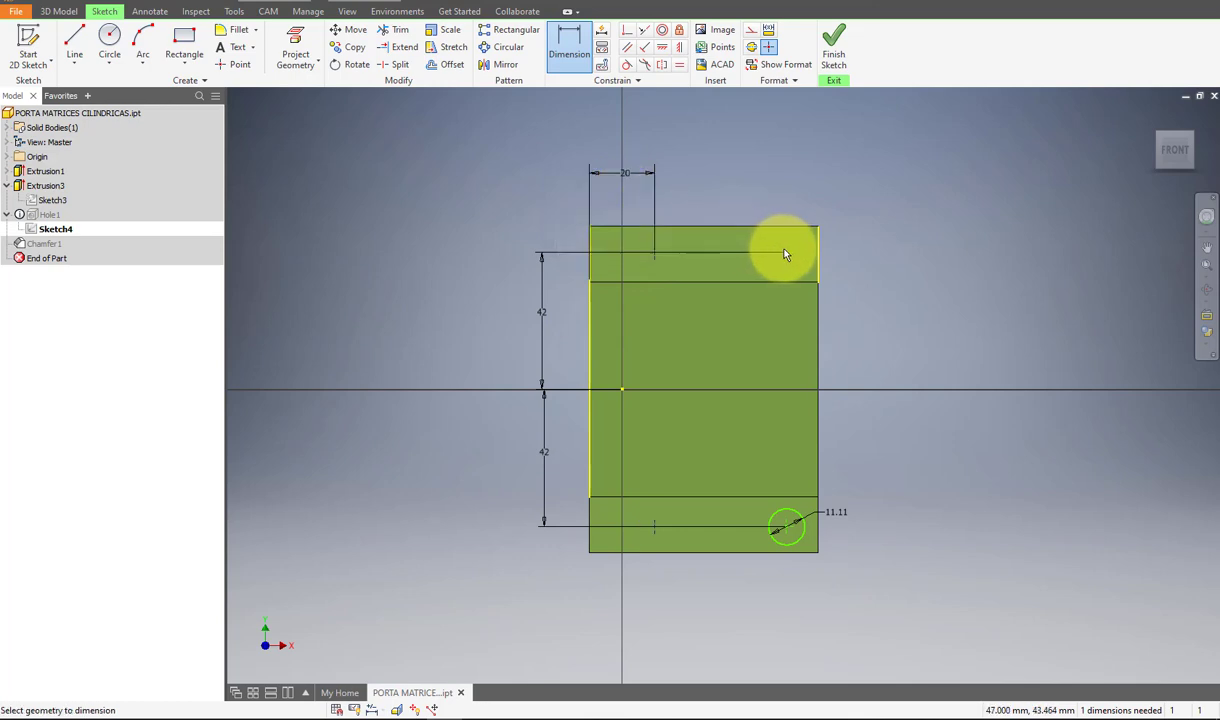
pyautogui.click(788, 253)
pyautogui.click(818, 300)
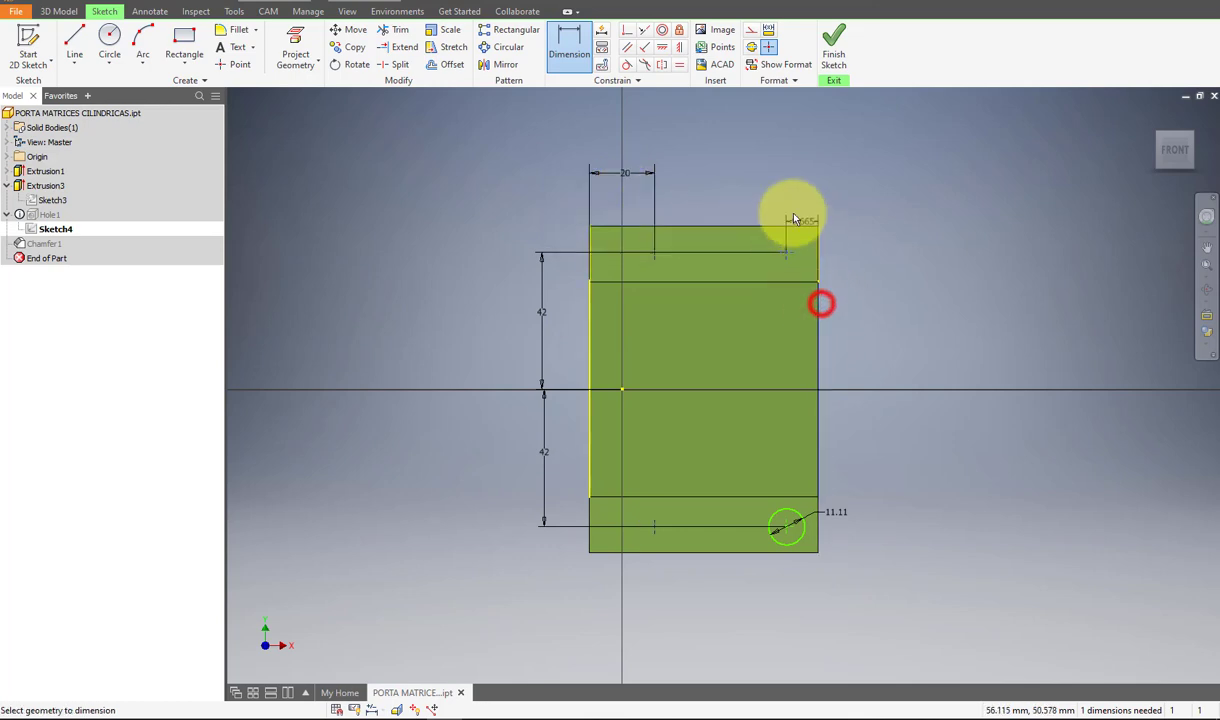
pyautogui.click(797, 192)
pyautogui.press('Return')
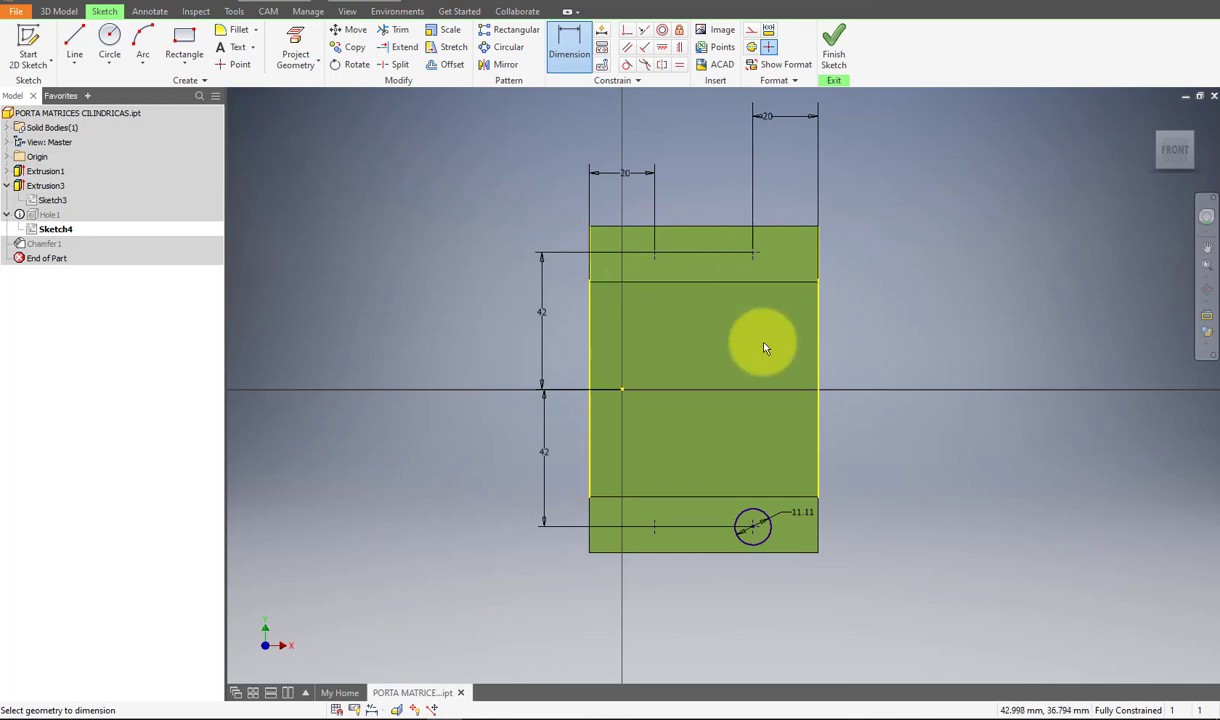
pyautogui.click(833, 45)
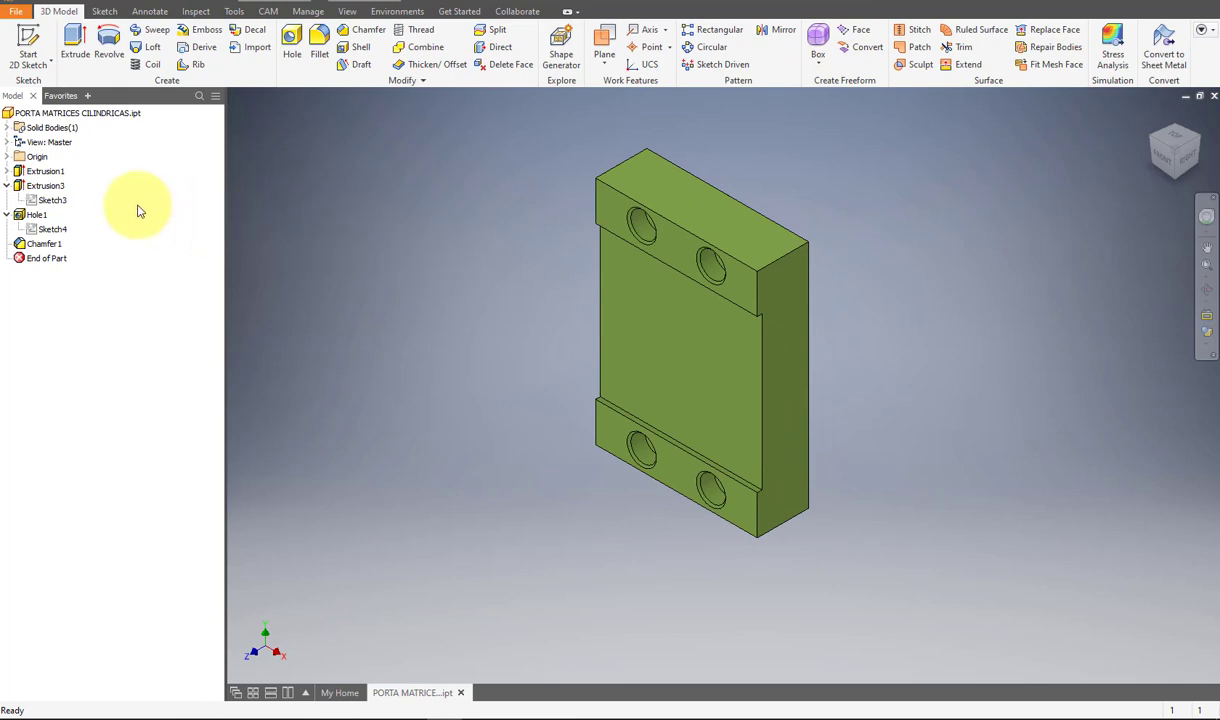
# Make Extrusion1's Sketch1 visible and orbit to the block's back face.
pyautogui.click(8, 173)
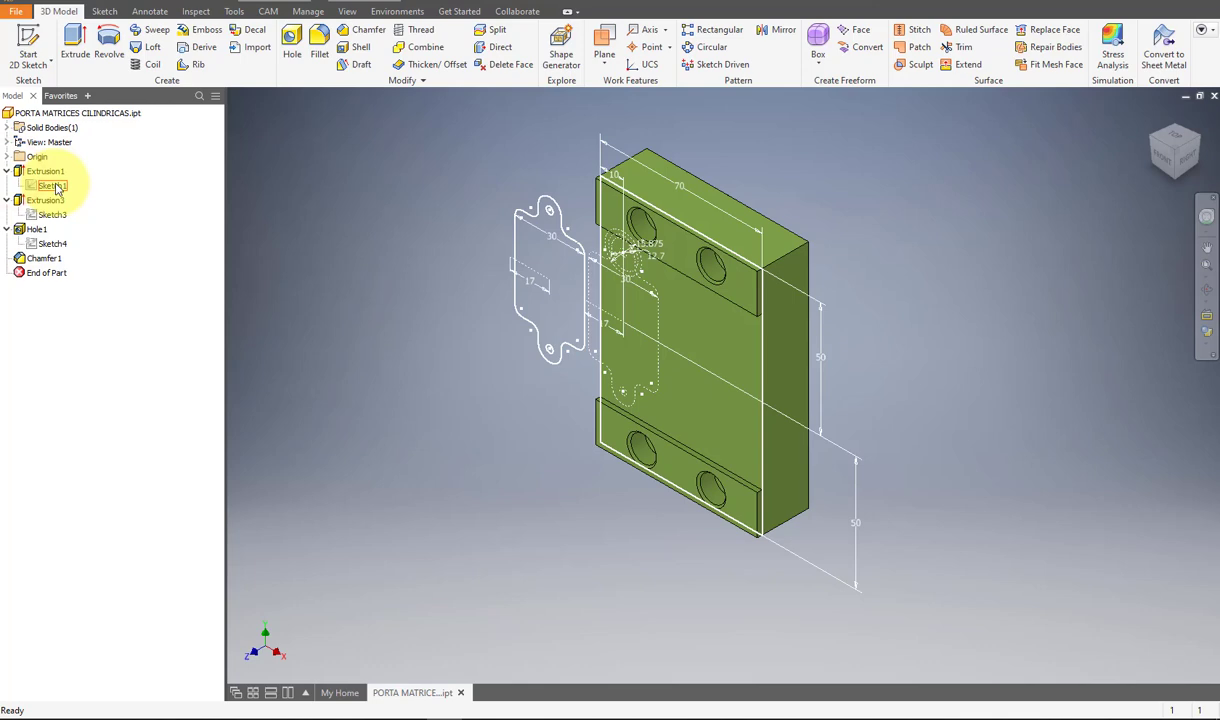
pyautogui.rightClick(57, 189)
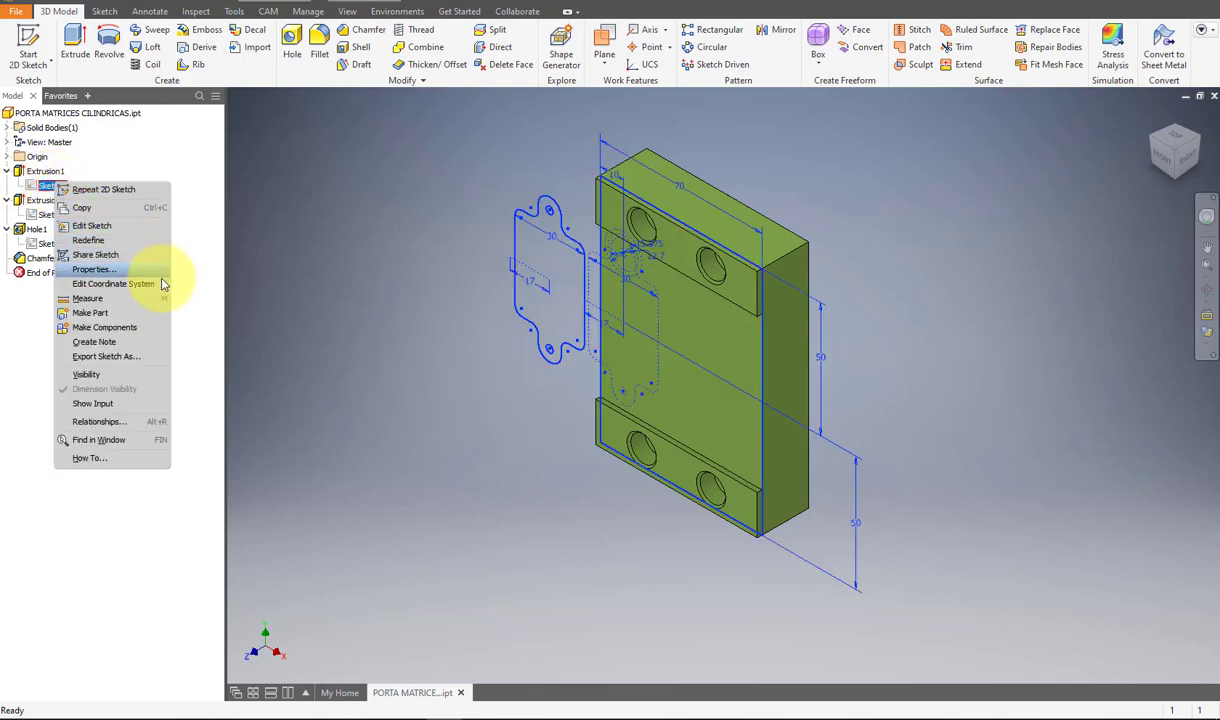
pyautogui.click(140, 379)
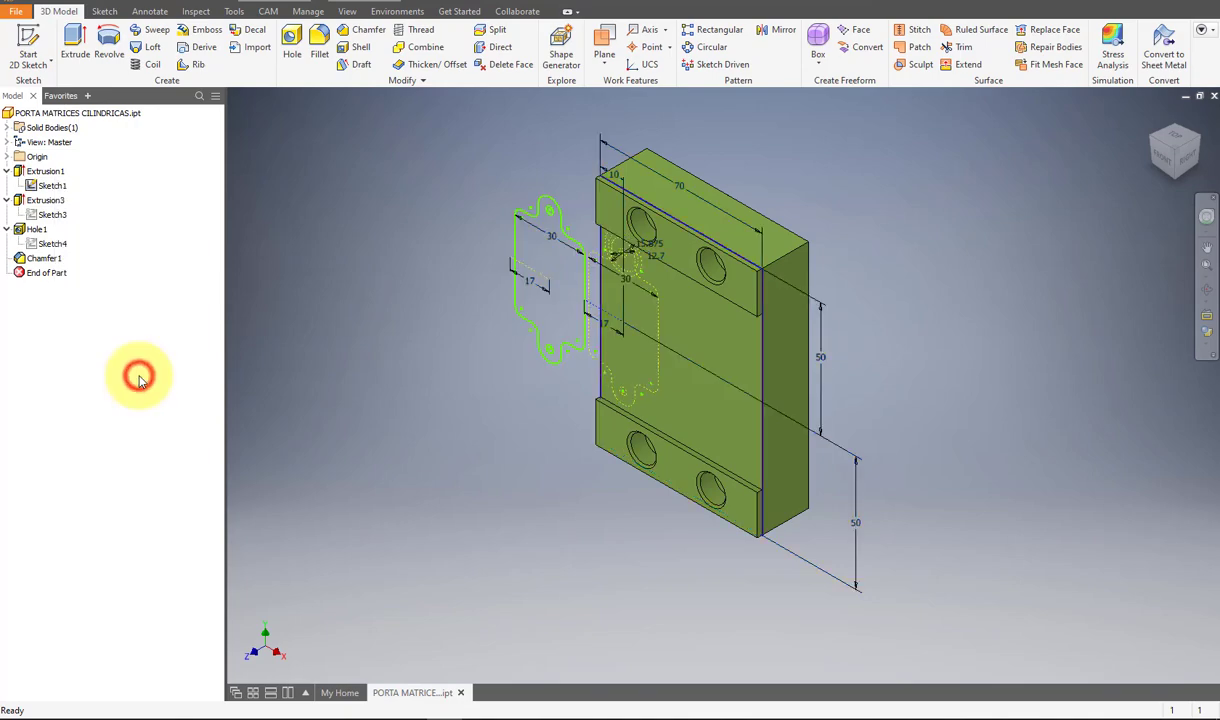
pyautogui.click(374, 373)
pyautogui.keyDown('shift'); pyautogui.moveTo(890, 408); pyautogui.dragTo(585, 416, button='middle'); pyautogui.keyUp('shift')
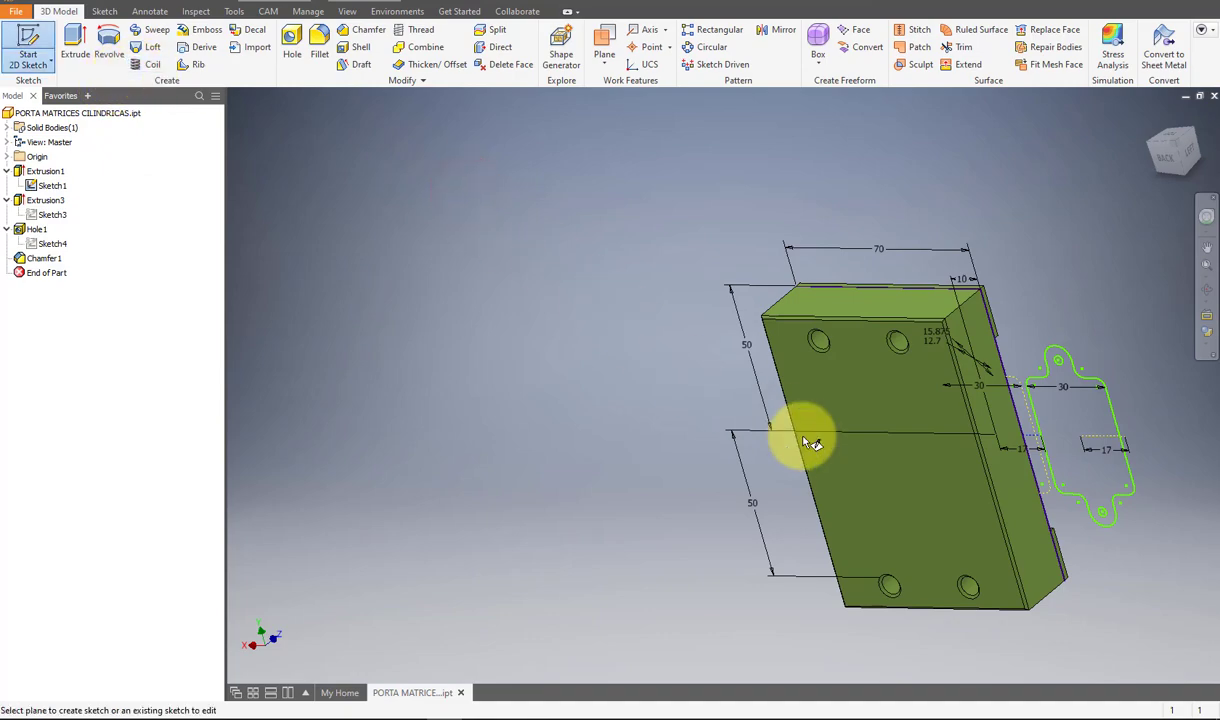
# Start a new sketch on the back face and switch the display to Wireframe.
pyautogui.click(900, 491)
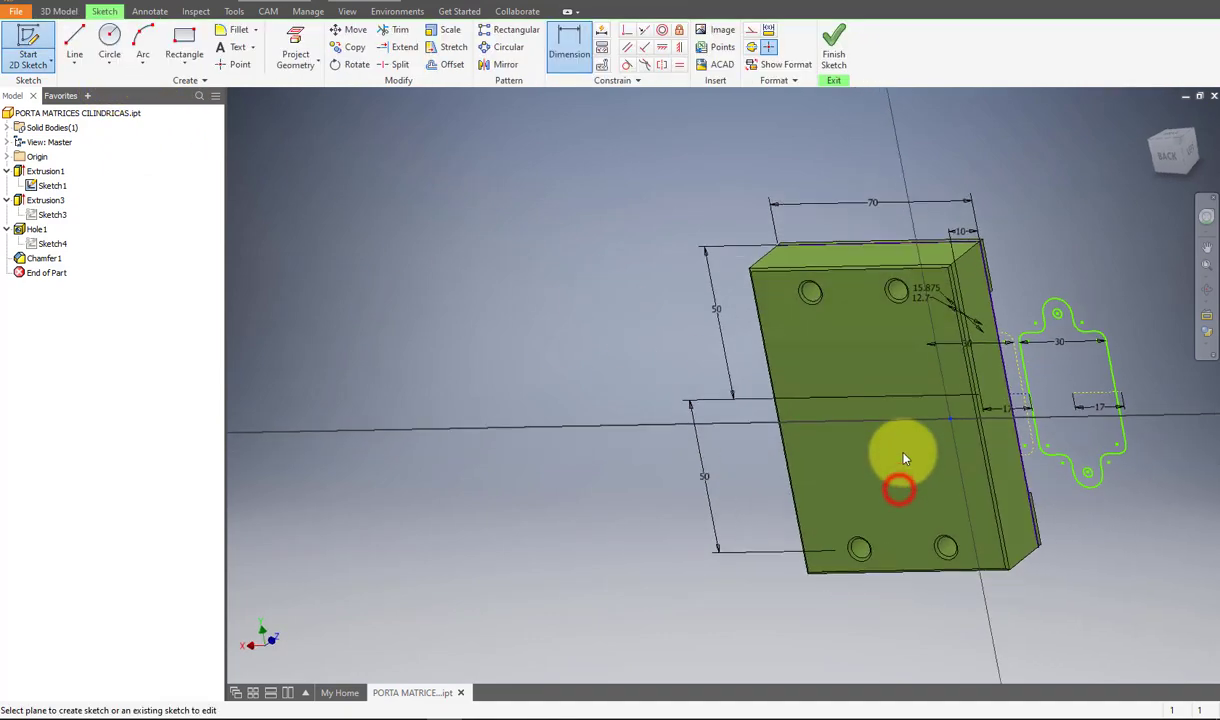
pyautogui.rightClick(910, 259)
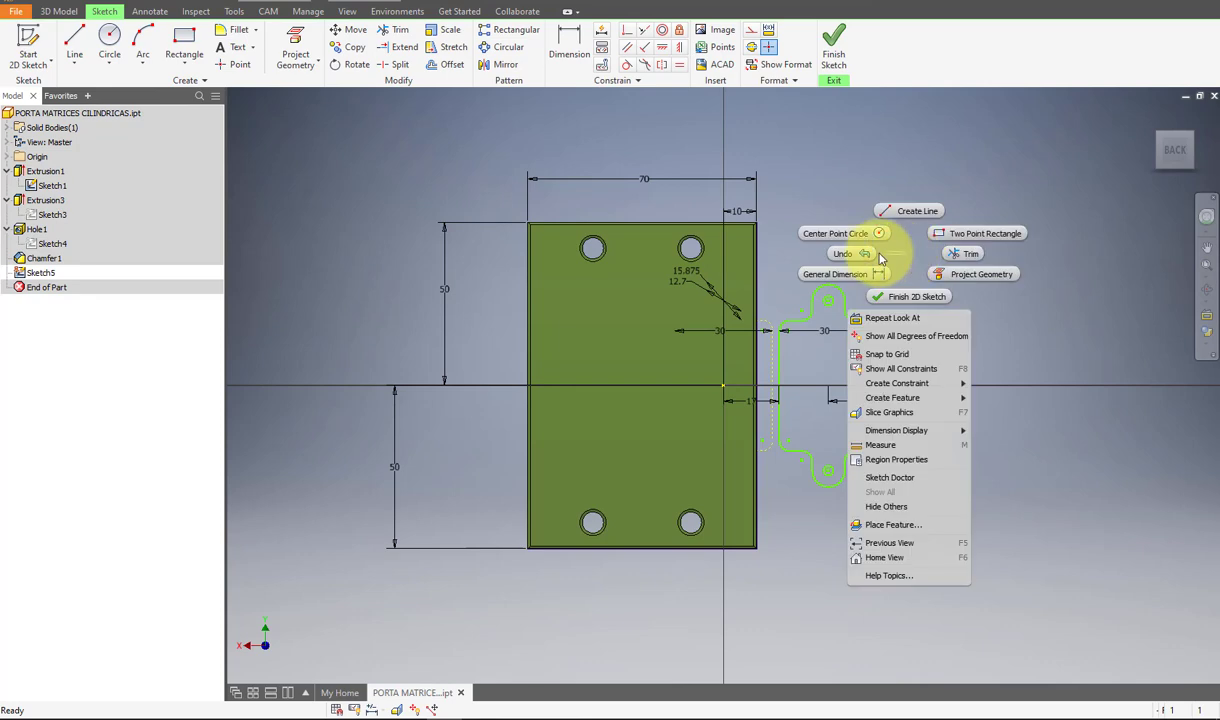
pyautogui.press('Escape')
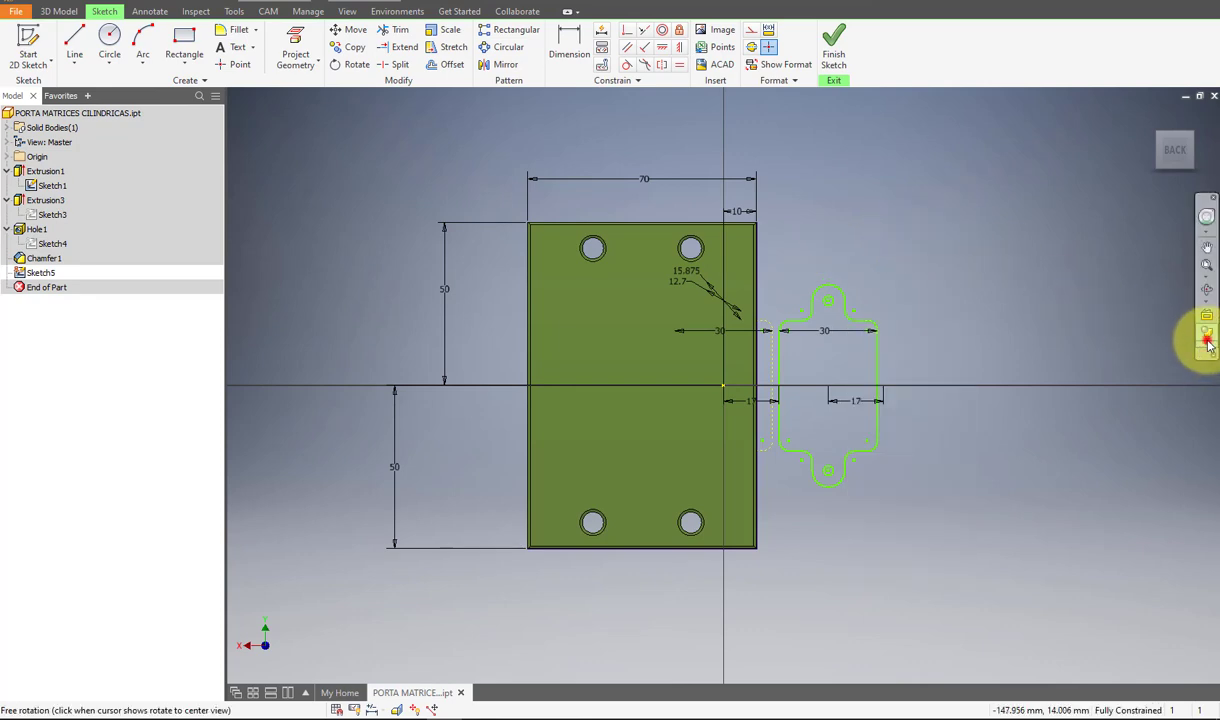
pyautogui.click(1207, 343)
pyautogui.click(1076, 421)
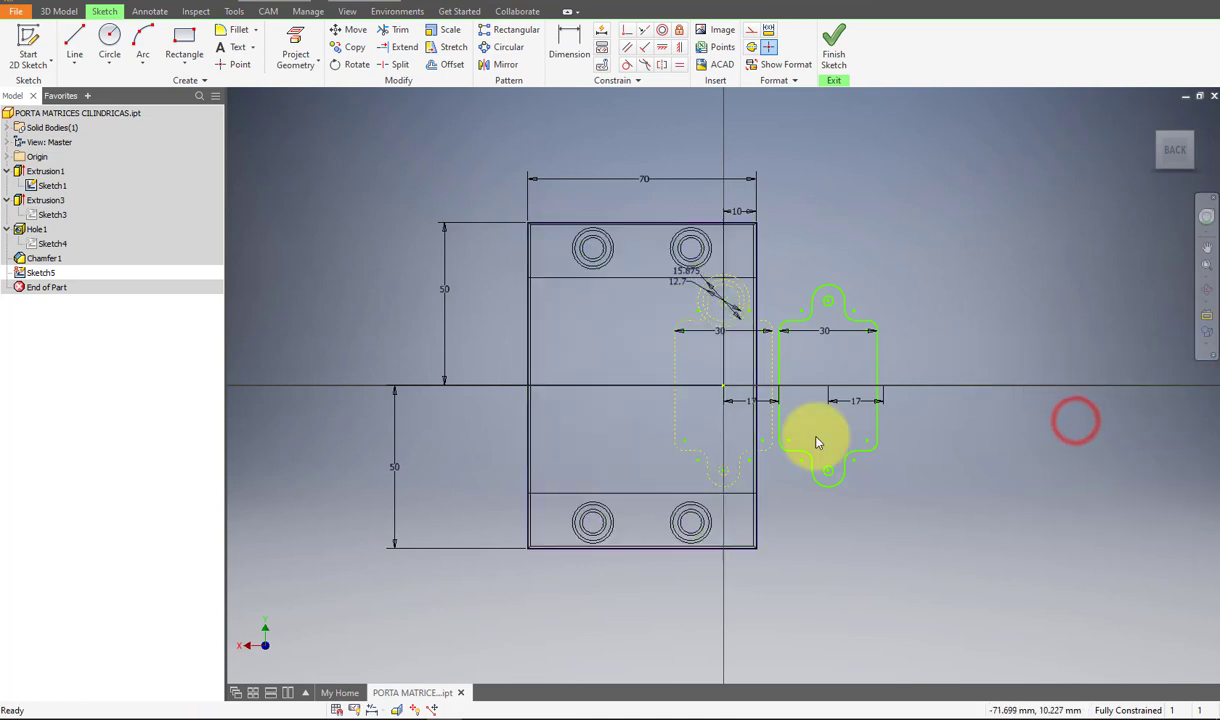
pyautogui.scroll(3, 710, 465)
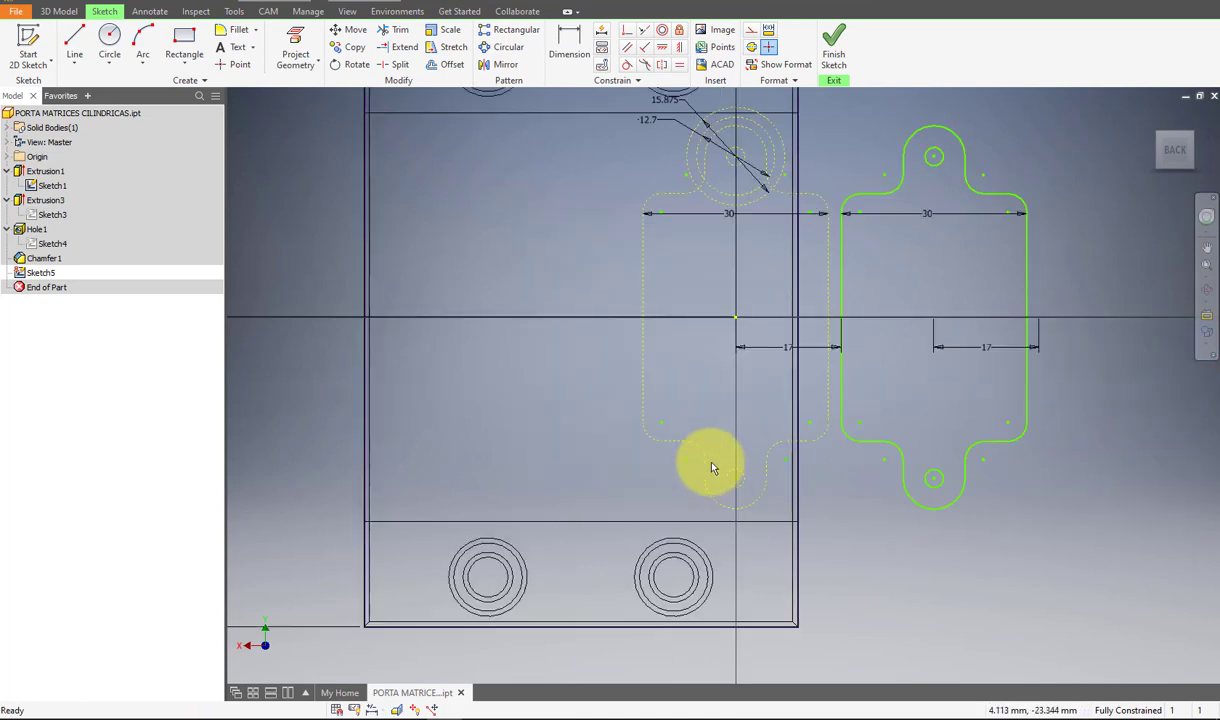
# Project the block's top-face edges, hole circles and the die's lower lobe outline.
pyautogui.click(300, 52)
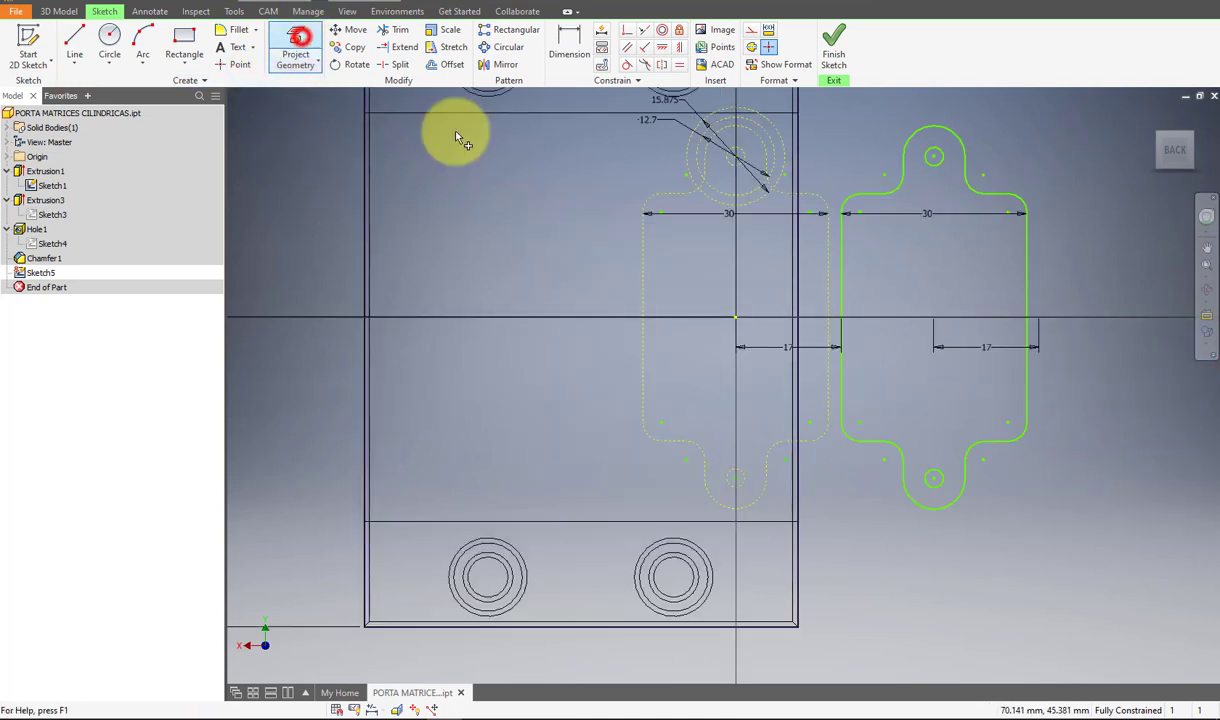
pyautogui.click(737, 158)
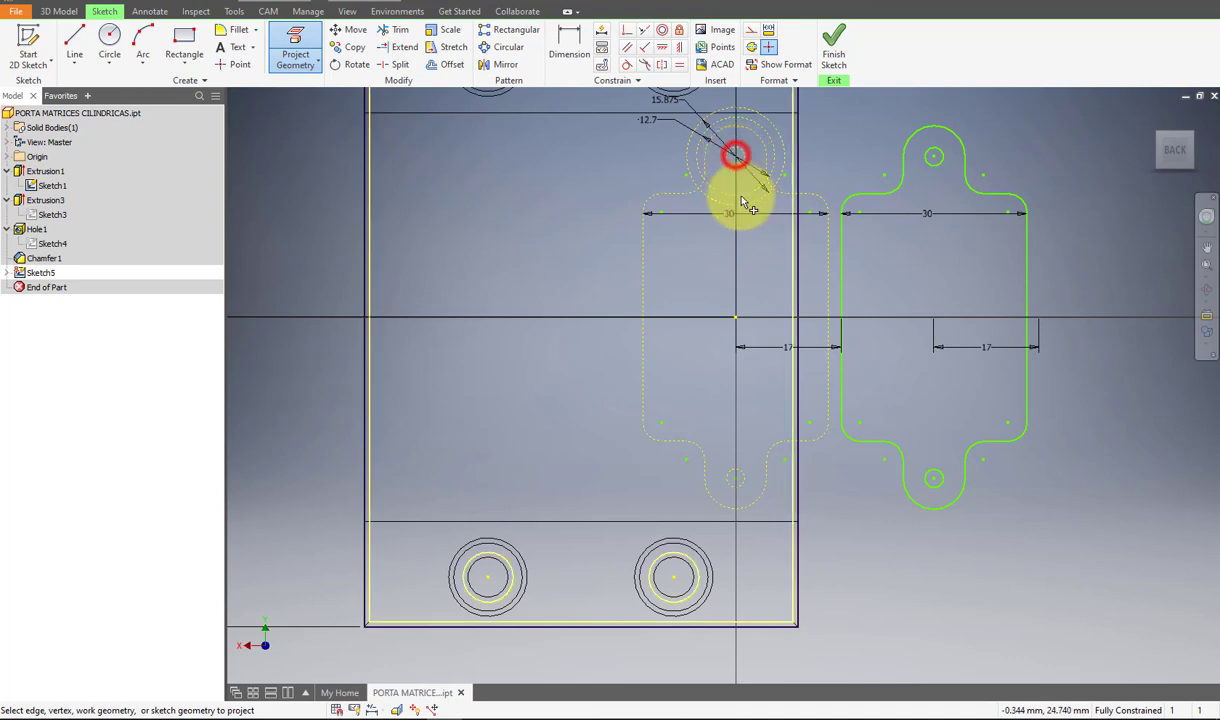
pyautogui.click(731, 481)
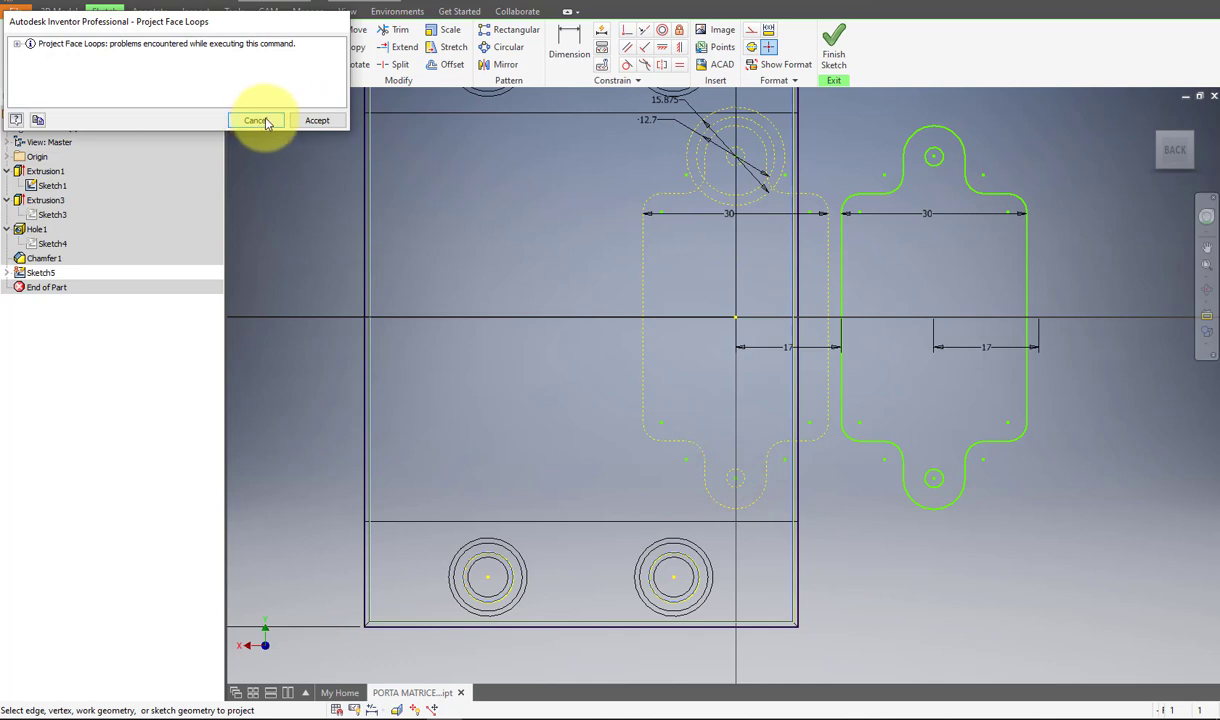
pyautogui.click(265, 120)
pyautogui.scroll(-2, 765, 380)
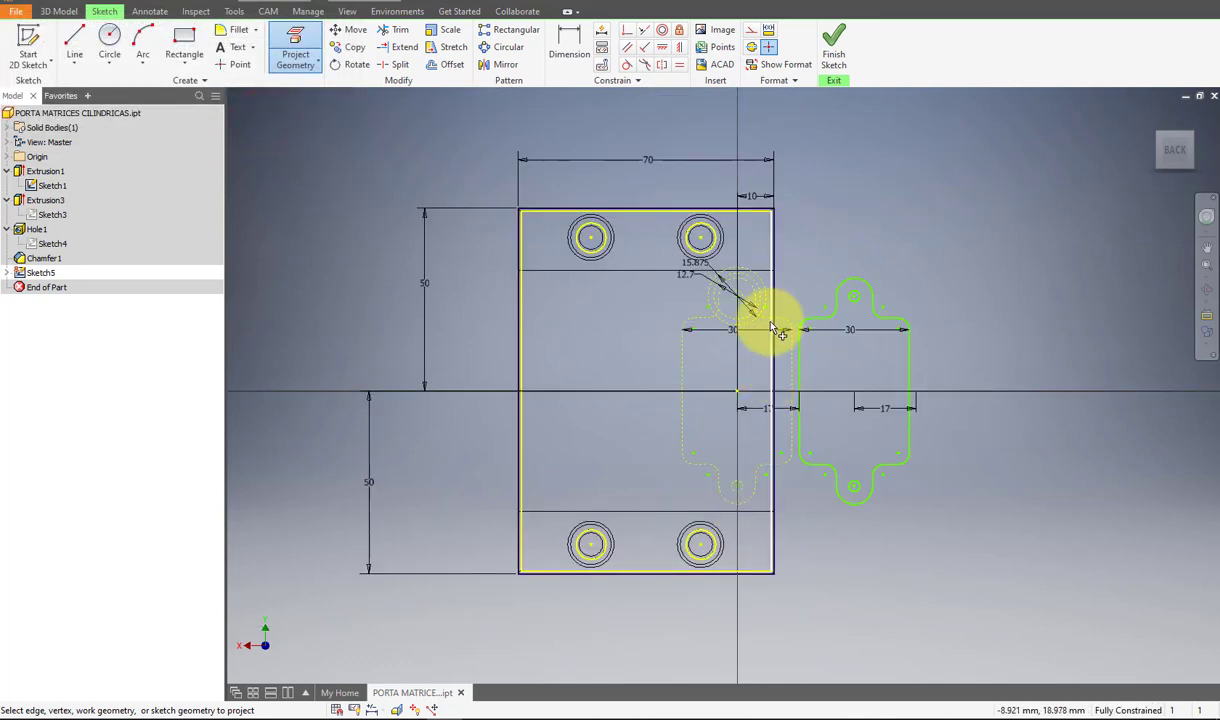
pyautogui.scroll(5, 758, 290)
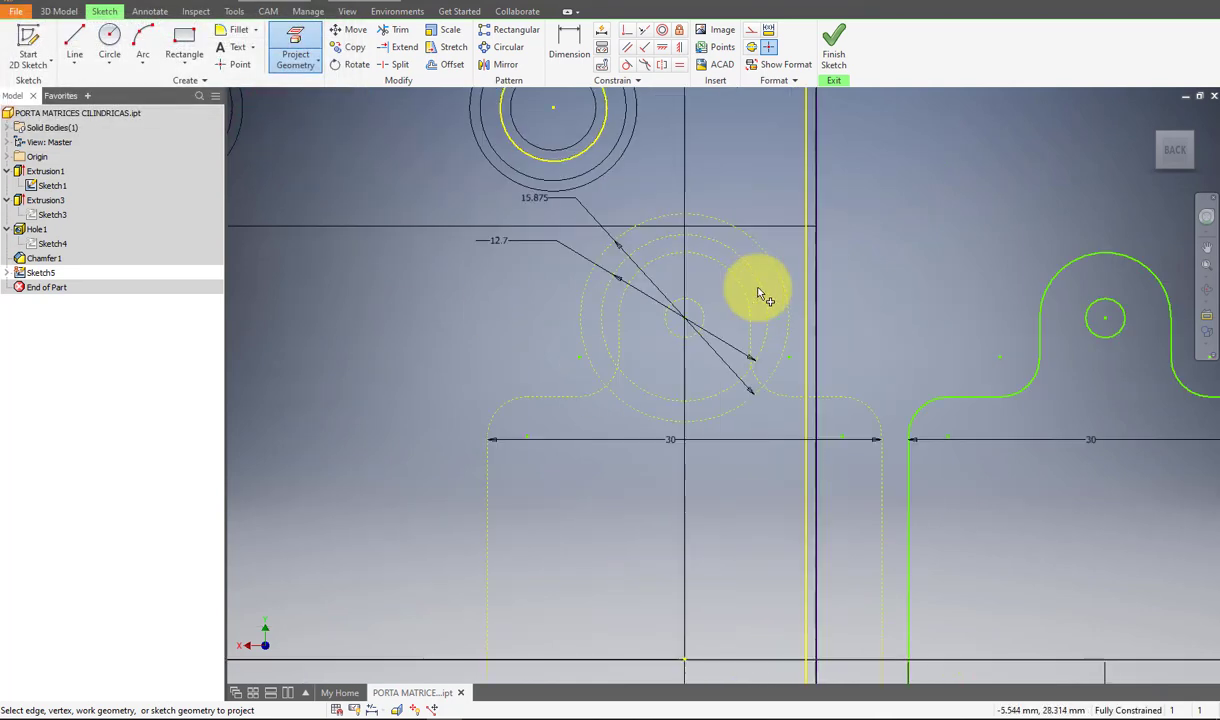
pyautogui.click(113, 37)
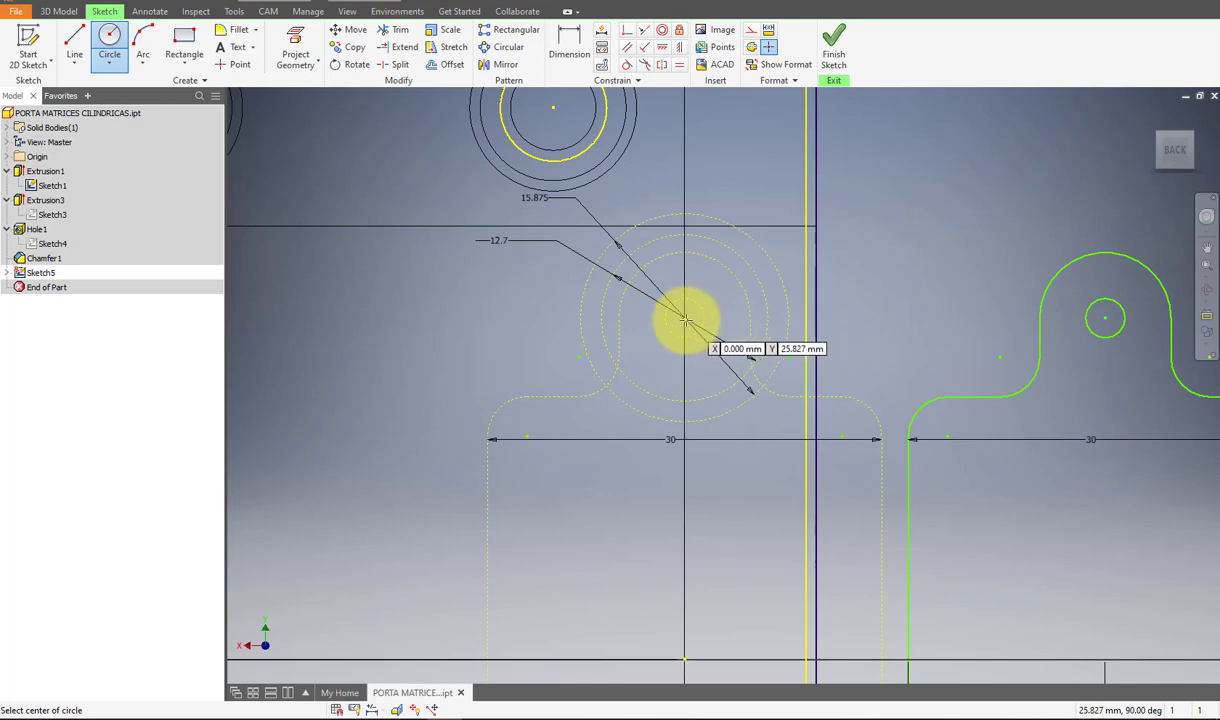
# Place a sketch point at the projected circles' centre.
pyautogui.click(686, 318)
pyautogui.click(240, 64)
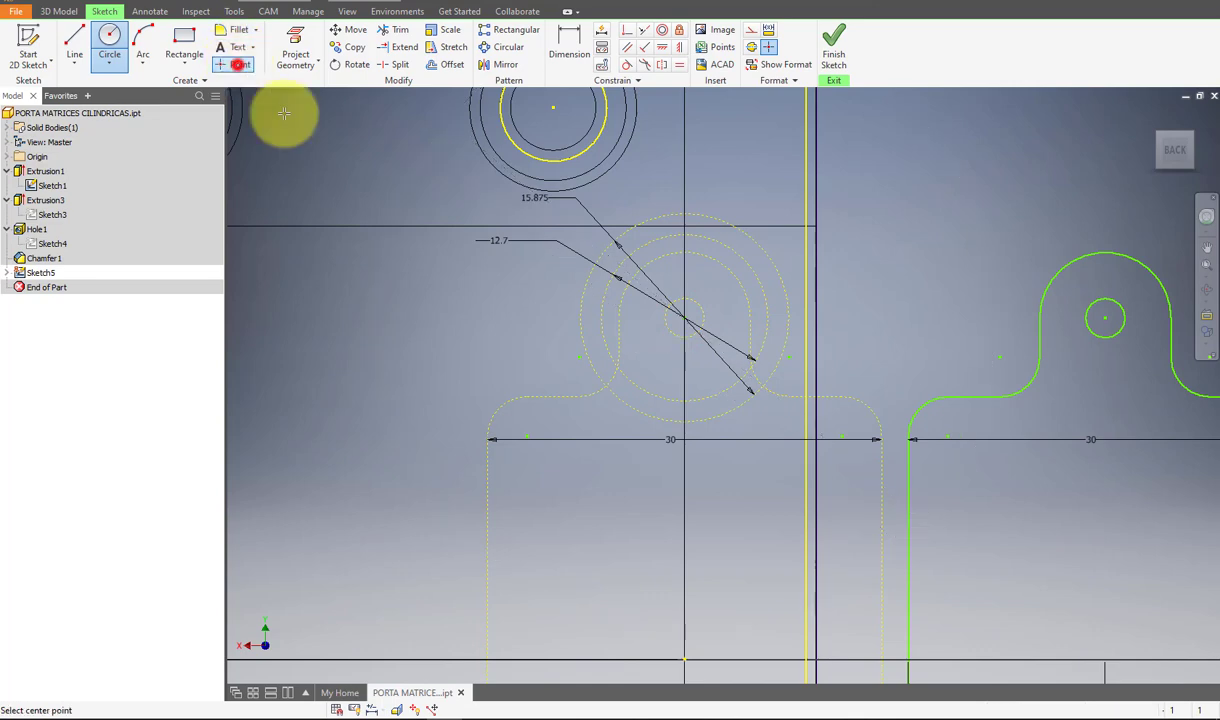
pyautogui.click(683, 346)
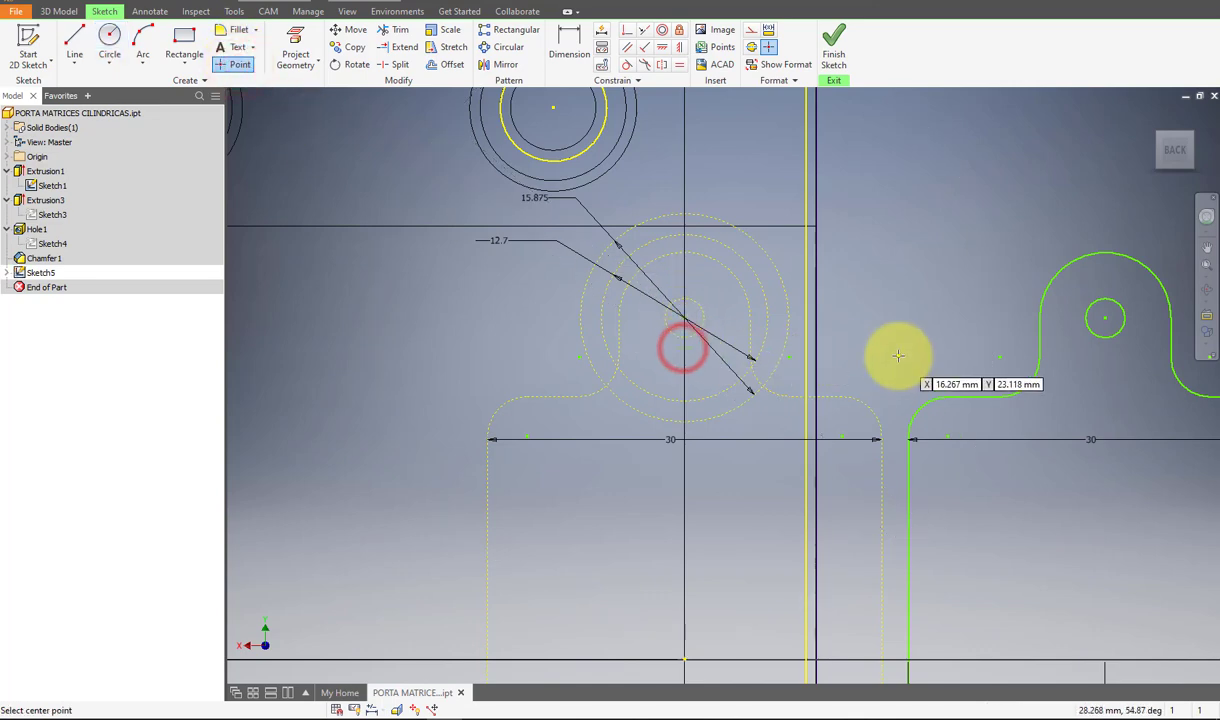
pyautogui.scroll(-3, 862, 318)
# Dimension the point 26 mm vertically above the sketch origin.
pyautogui.press('d')
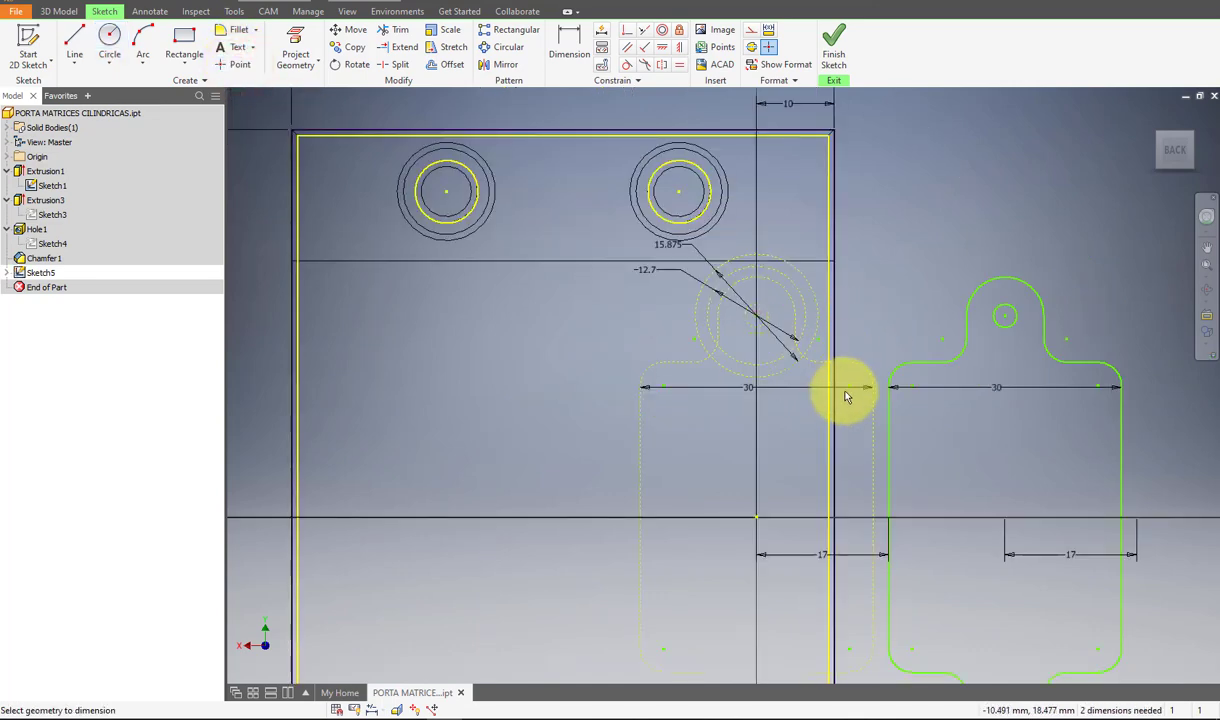
pyautogui.click(757, 521)
pyautogui.click(757, 330)
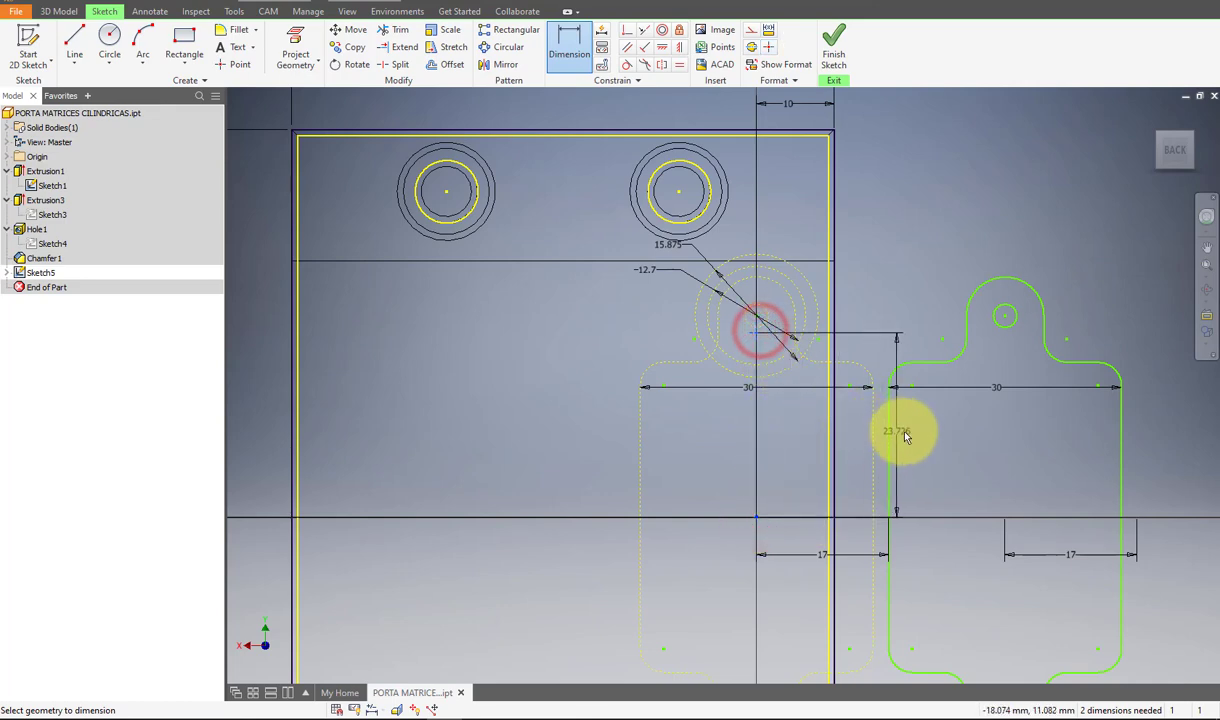
pyautogui.click(911, 431)
pyautogui.write('25')
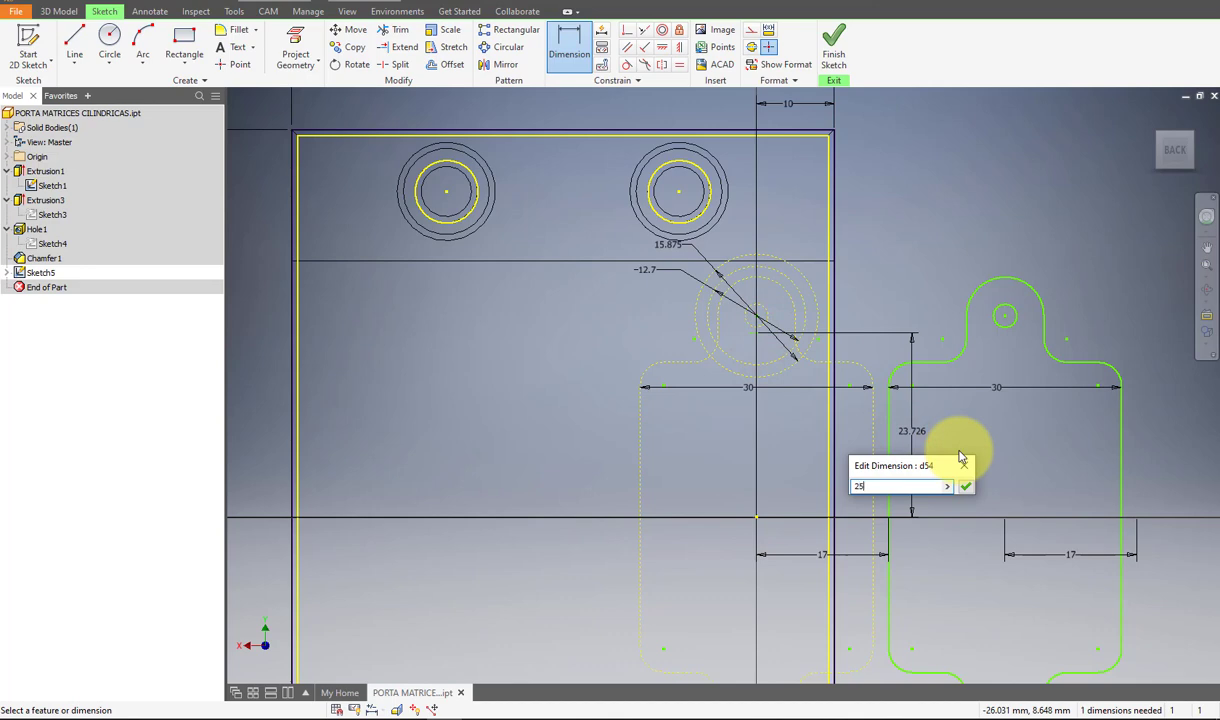
pyautogui.press('Return')
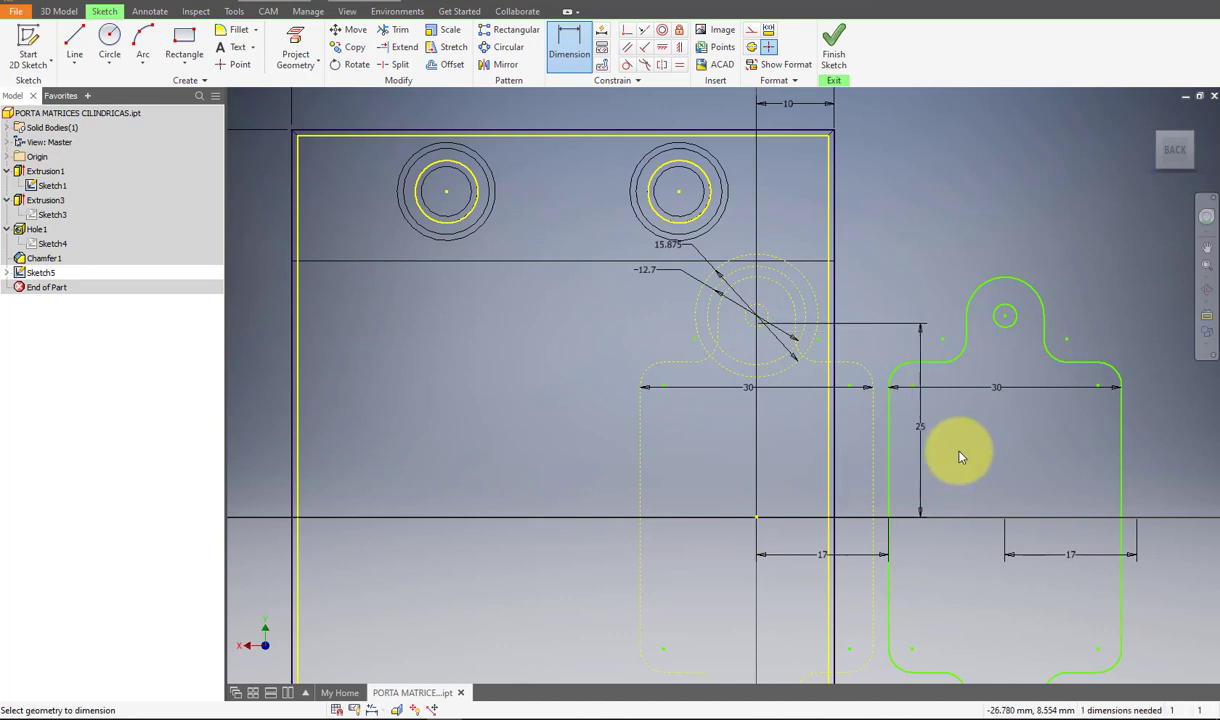
pyautogui.click(919, 430)
pyautogui.write('27')
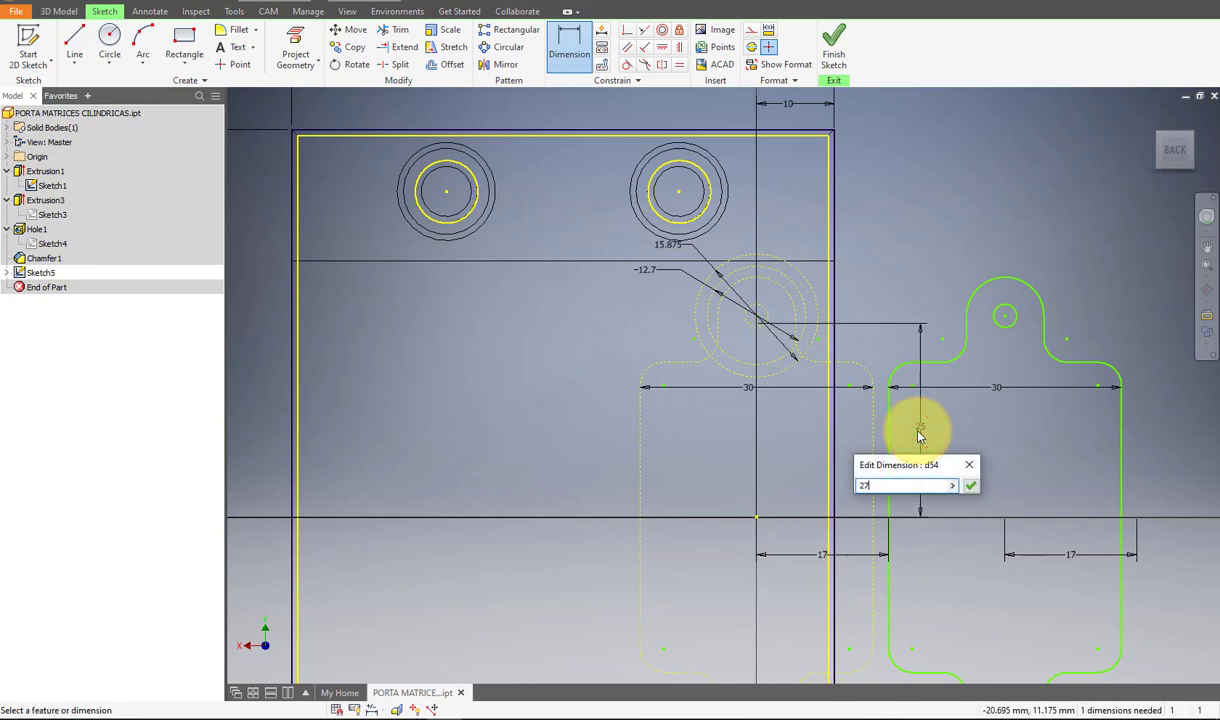
pyautogui.press('Return')
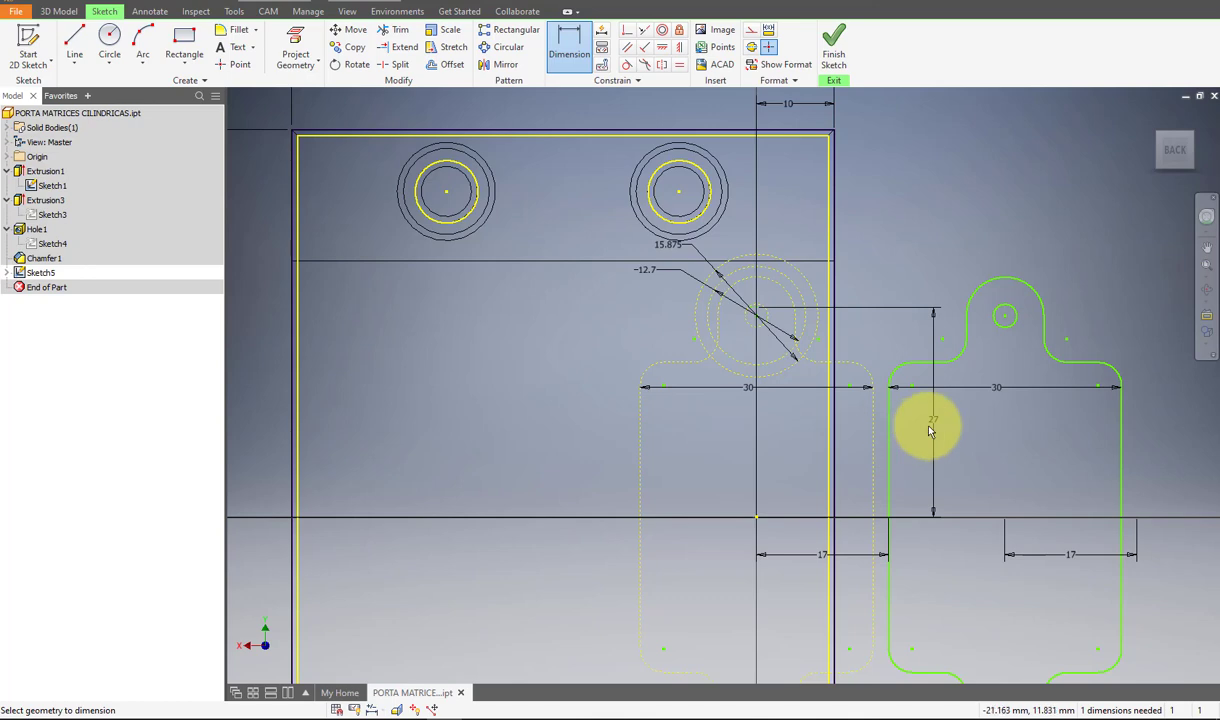
pyautogui.click(930, 427)
pyautogui.write('26')
pyautogui.press('Return')
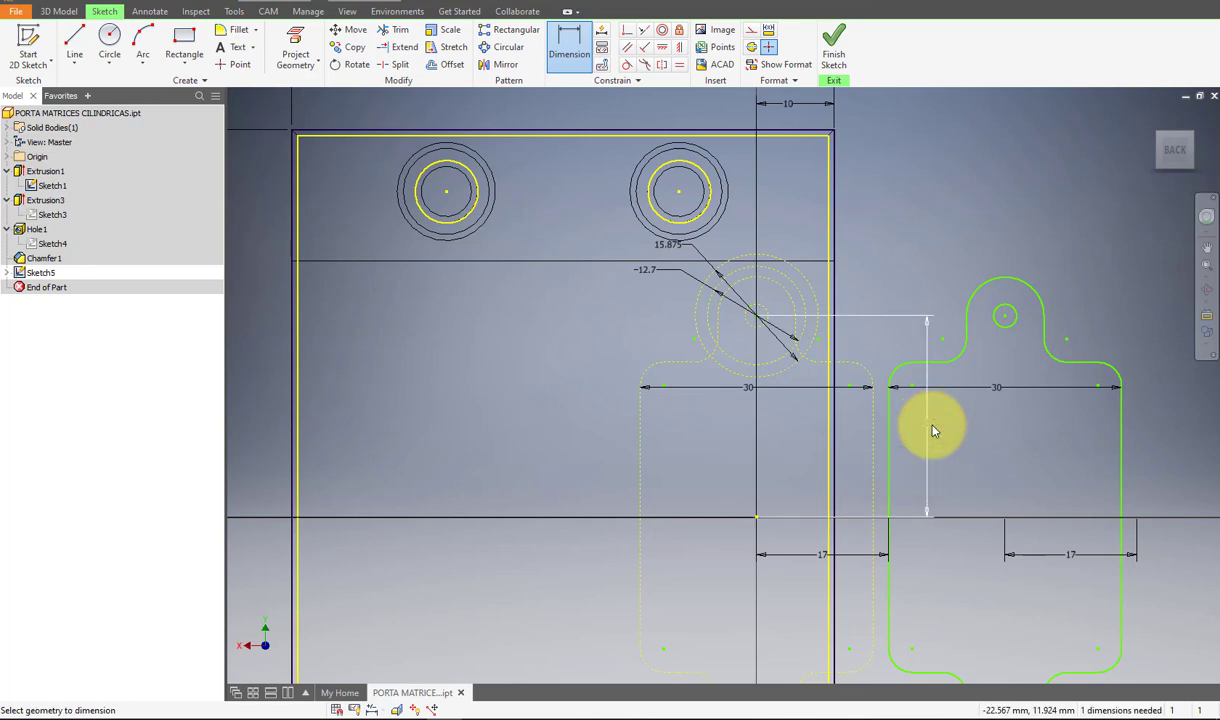
# Add a 10 mm horizontal dimension from the point to the block's edge.
pyautogui.scroll(3, 789, 280)
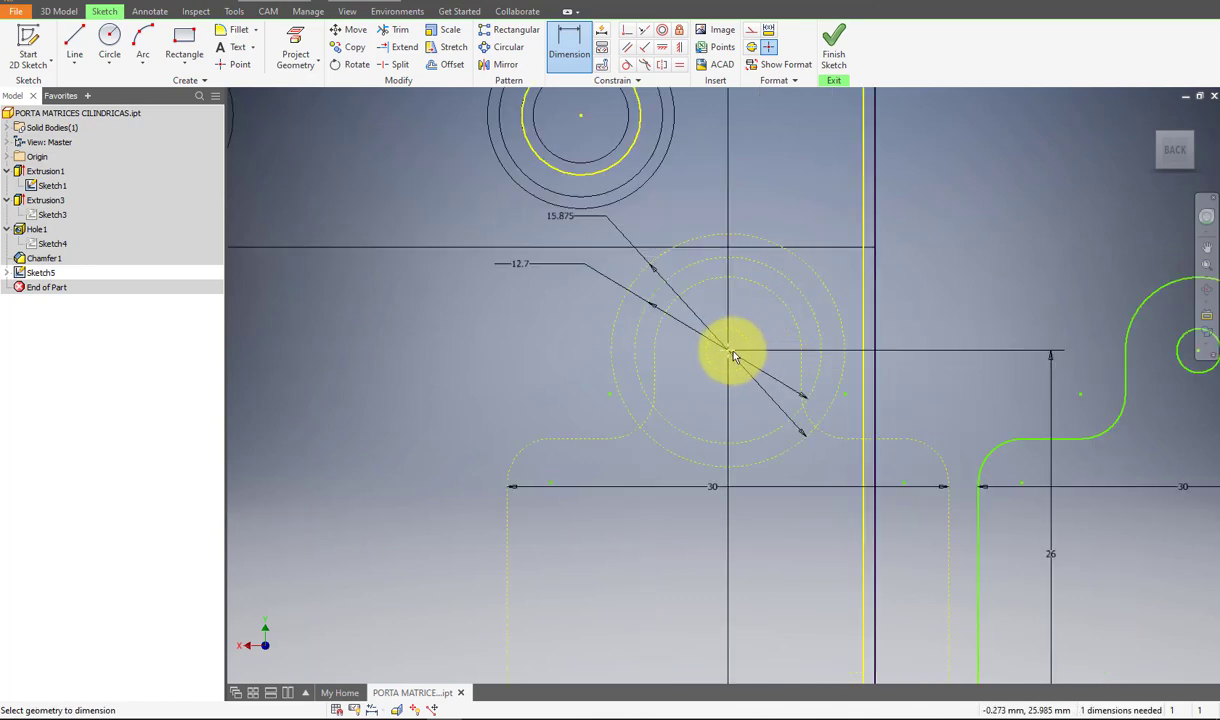
pyautogui.scroll(-3, 729, 350)
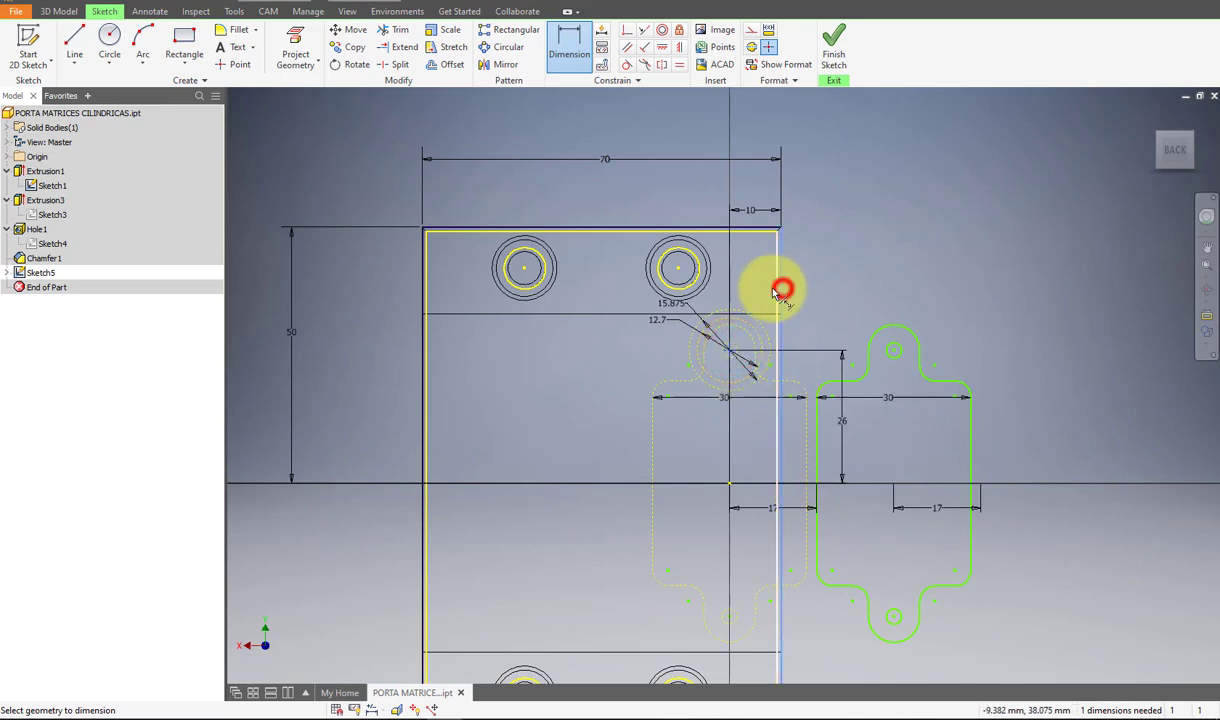
pyautogui.scroll(3, 752, 288)
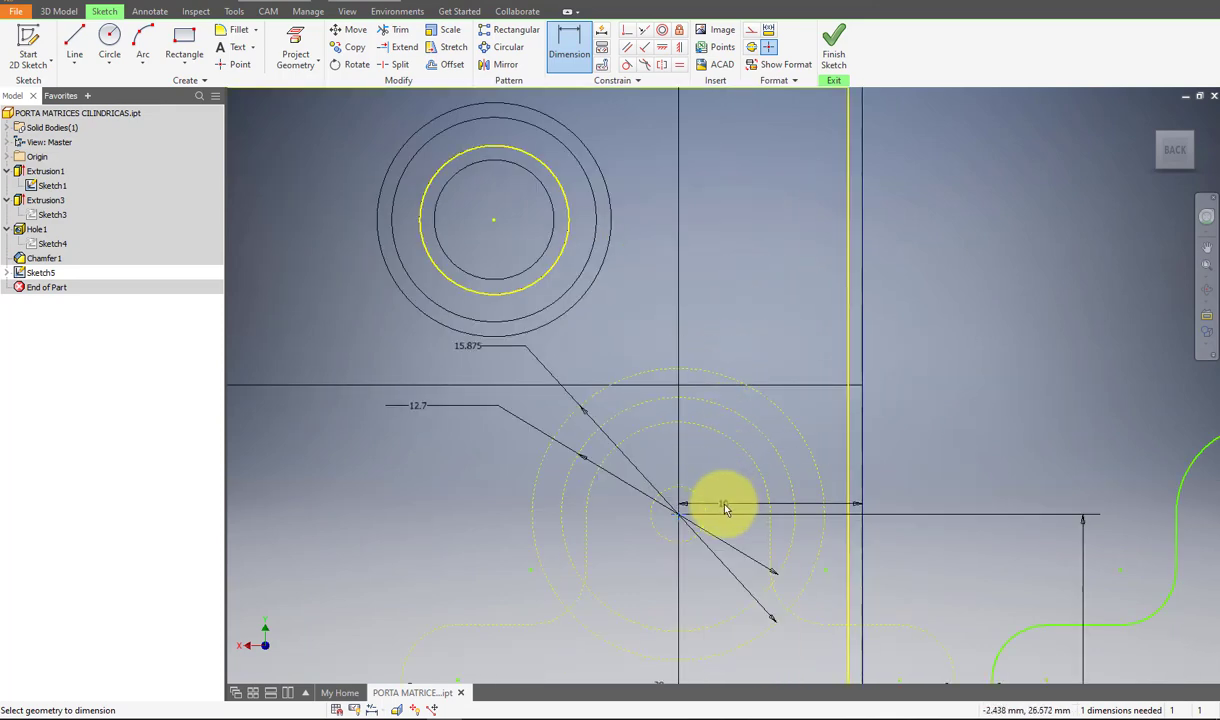
pyautogui.scroll(3, 720, 501)
pyautogui.click(730, 388)
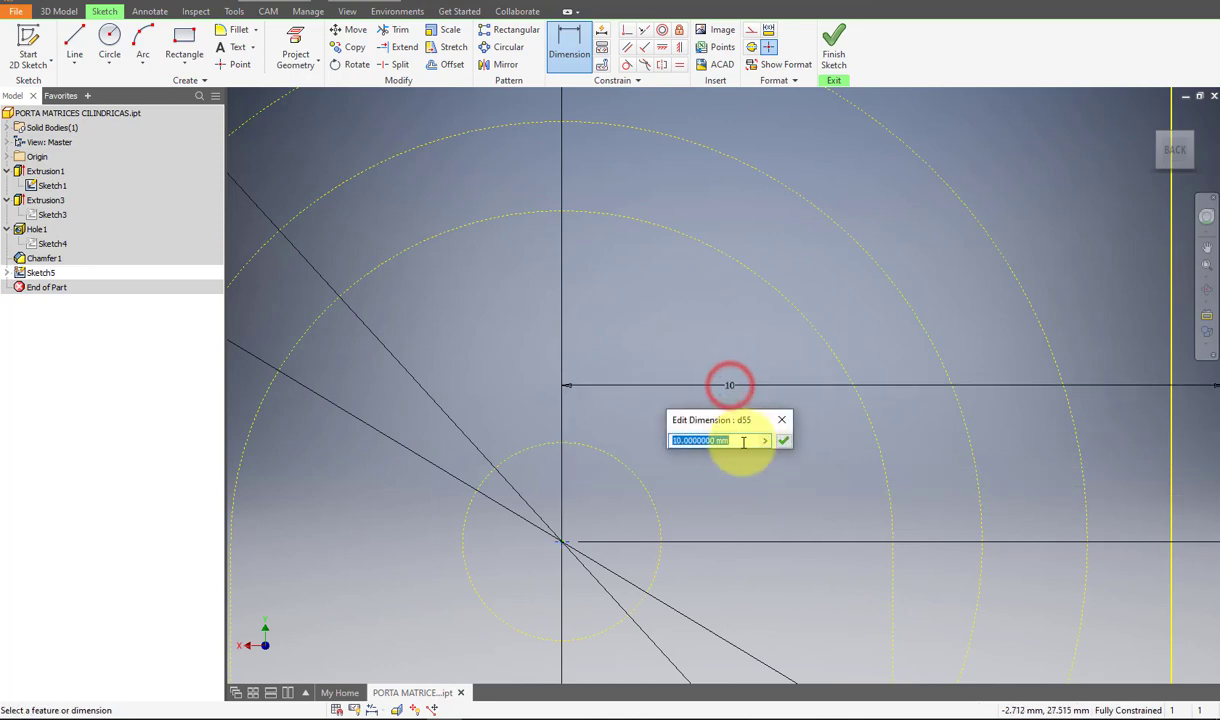
pyautogui.click(783, 443)
pyautogui.scroll(-8, 727, 314)
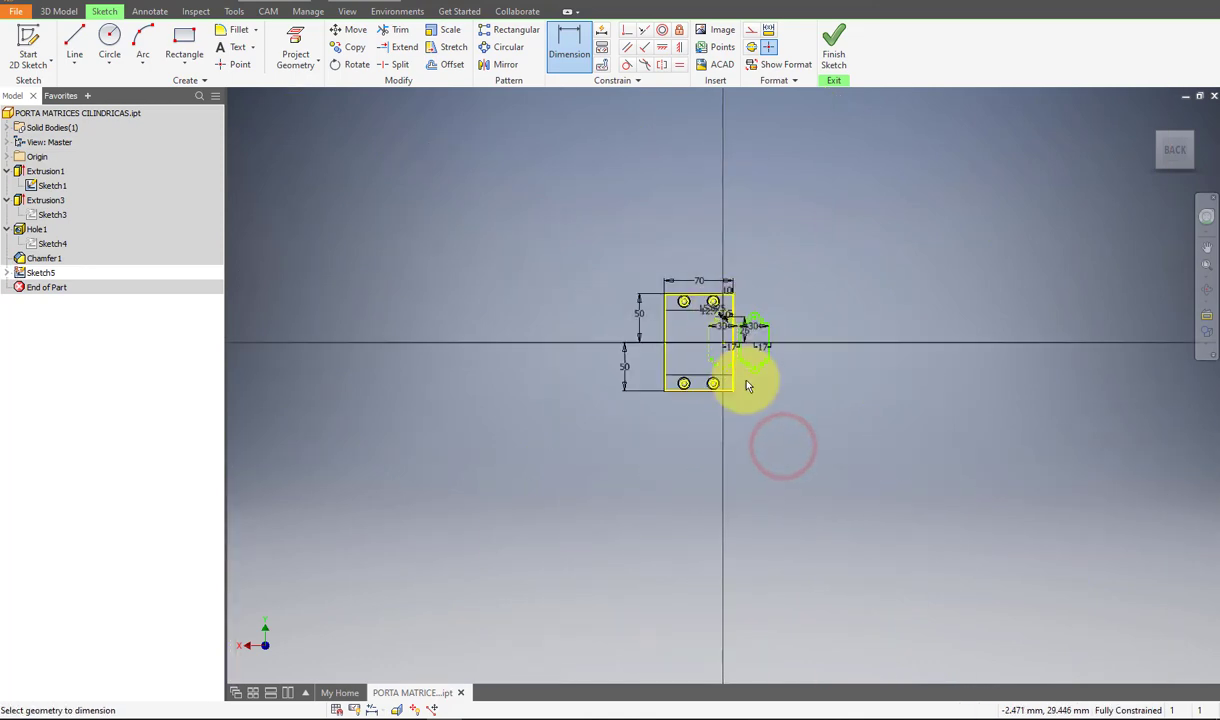
pyautogui.scroll(3, 746, 382)
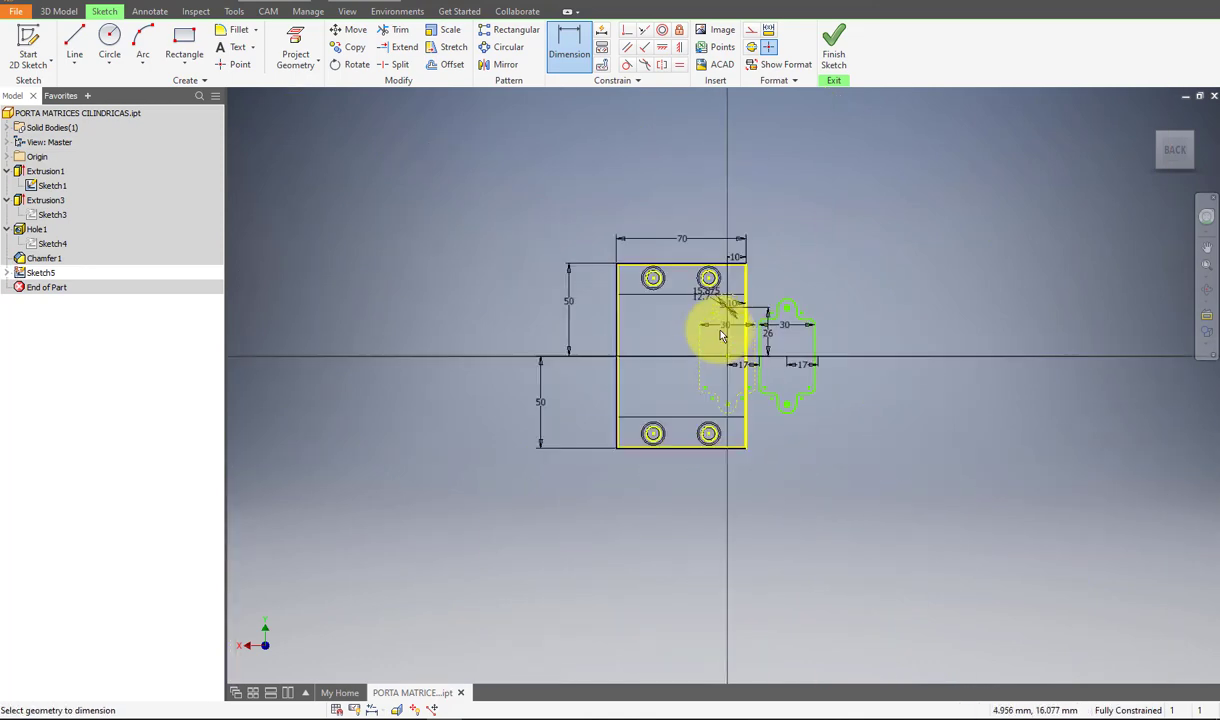
# Place the lower die-hole point and reopen Sketch5 for editing.
pyautogui.click(240, 66)
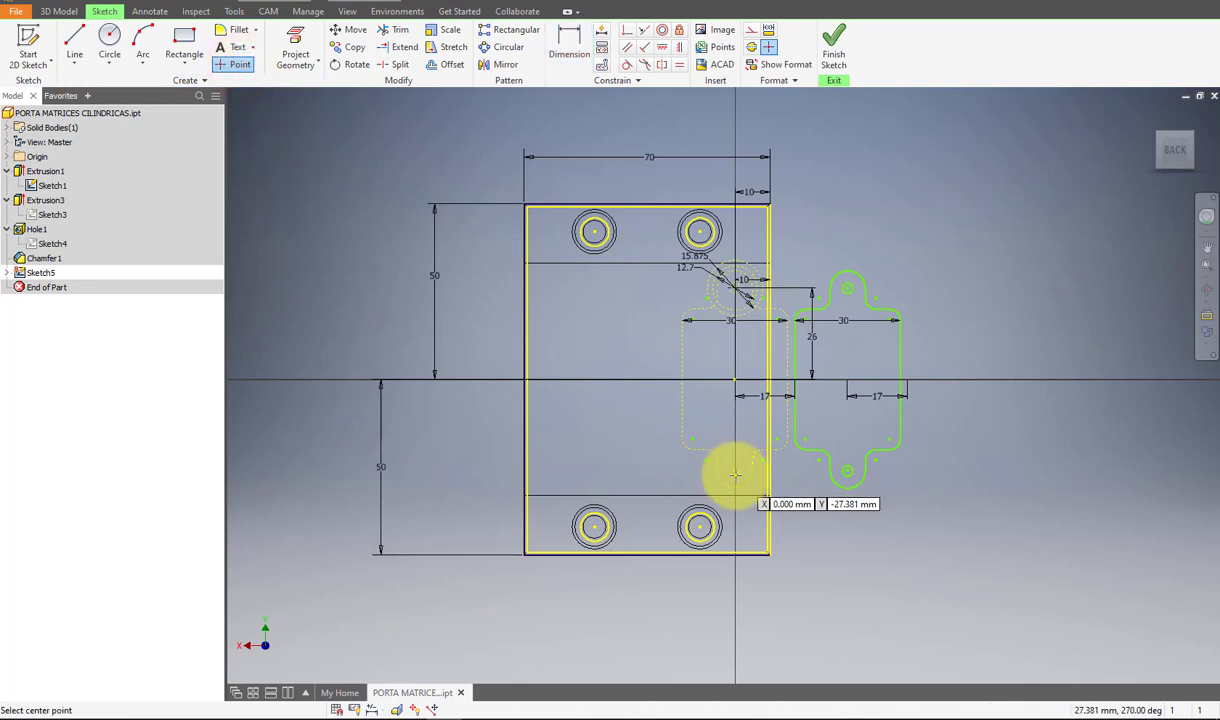
pyautogui.click(734, 469)
pyautogui.scroll(3, 797, 410)
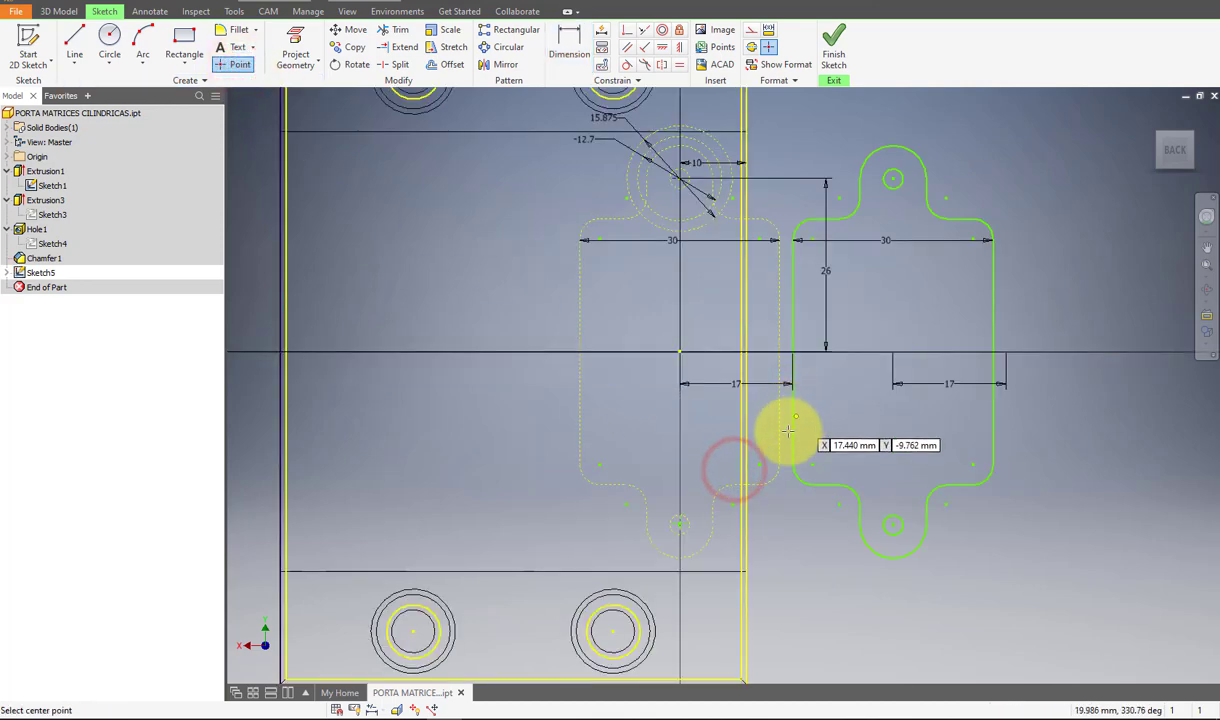
pyautogui.press('Escape')
pyautogui.moveTo(795, 450); pyautogui.dragTo(926, 457, button='right')
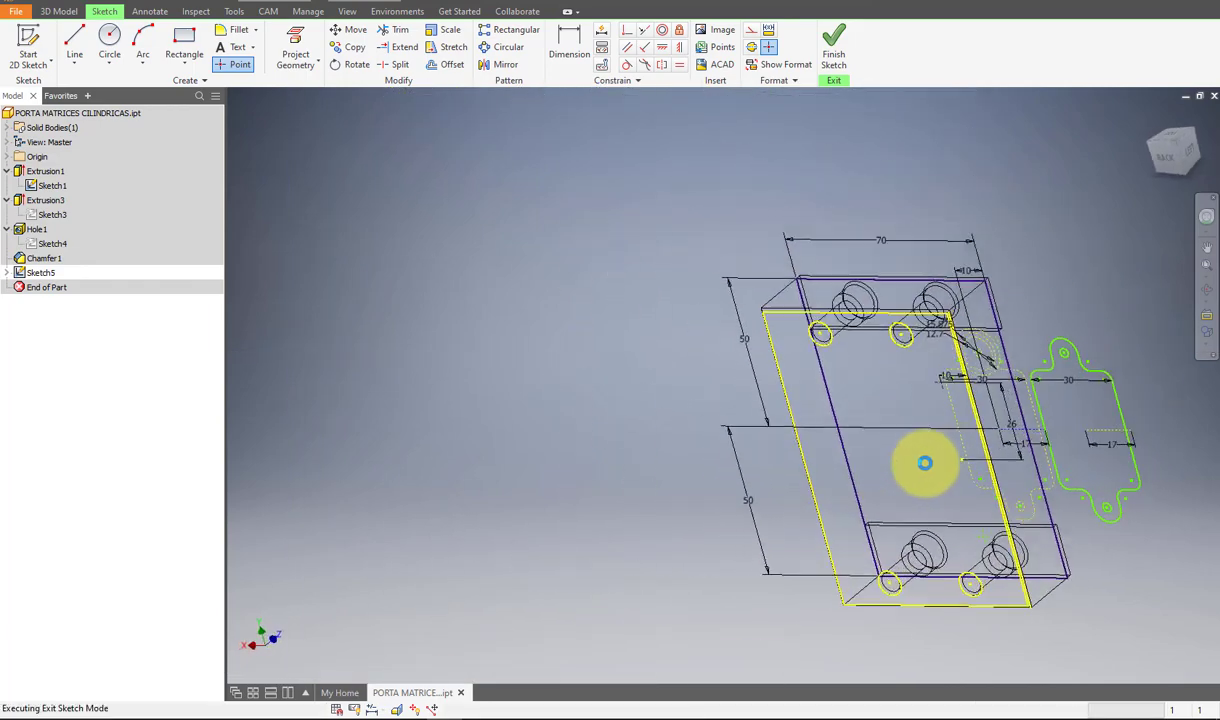
pyautogui.rightClick(55, 277)
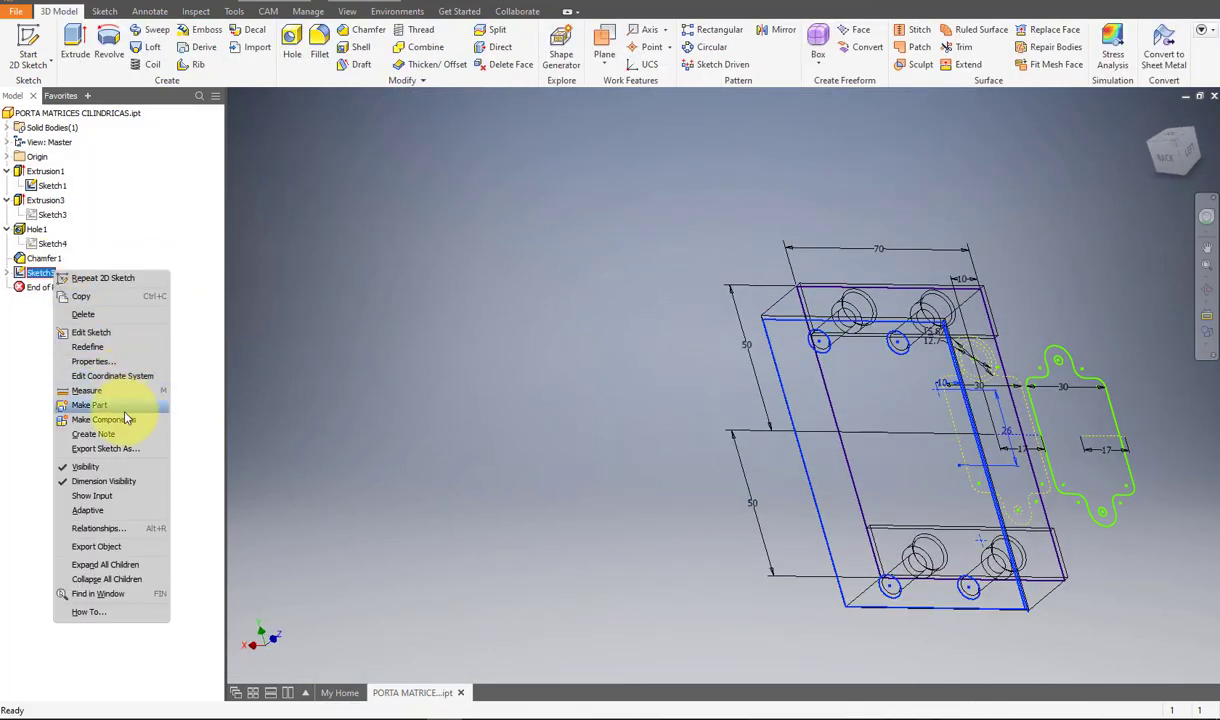
pyautogui.click(105, 332)
pyautogui.scroll(3, 1010, 400)
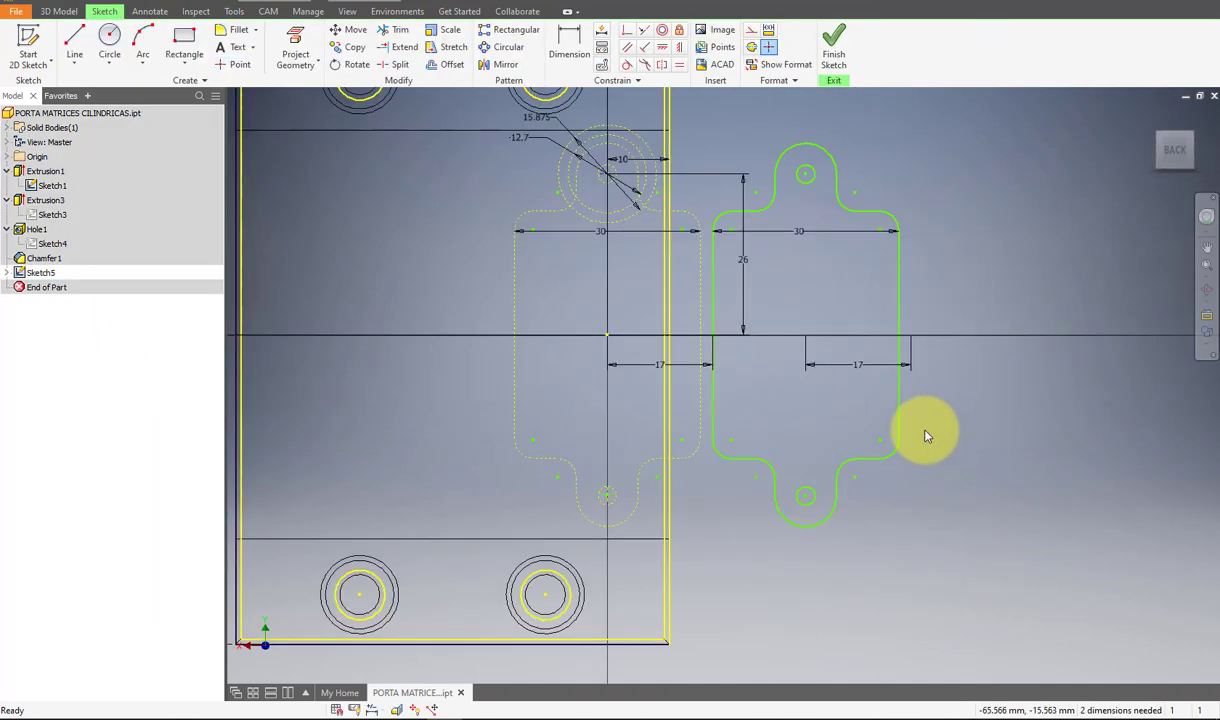
# Dimension the lower point 26 below the centre line, align it vertically, and finish the sketch.
pyautogui.press('d')
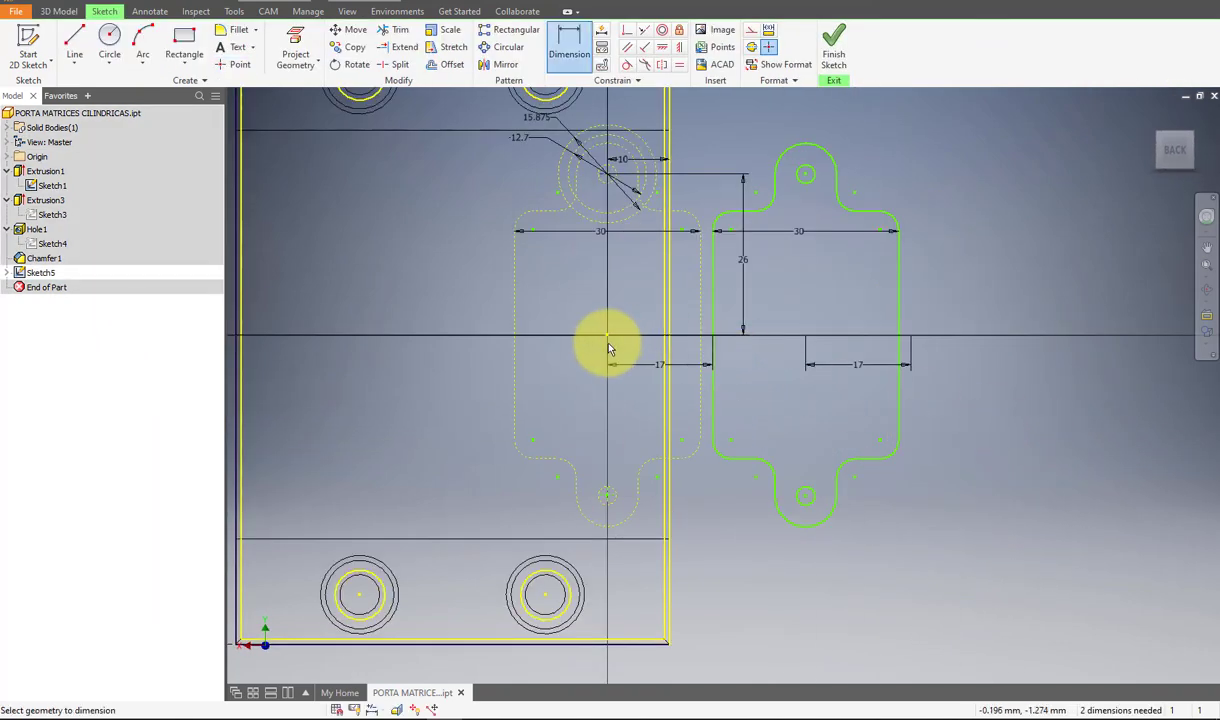
pyautogui.click(607, 336)
pyautogui.click(606, 494)
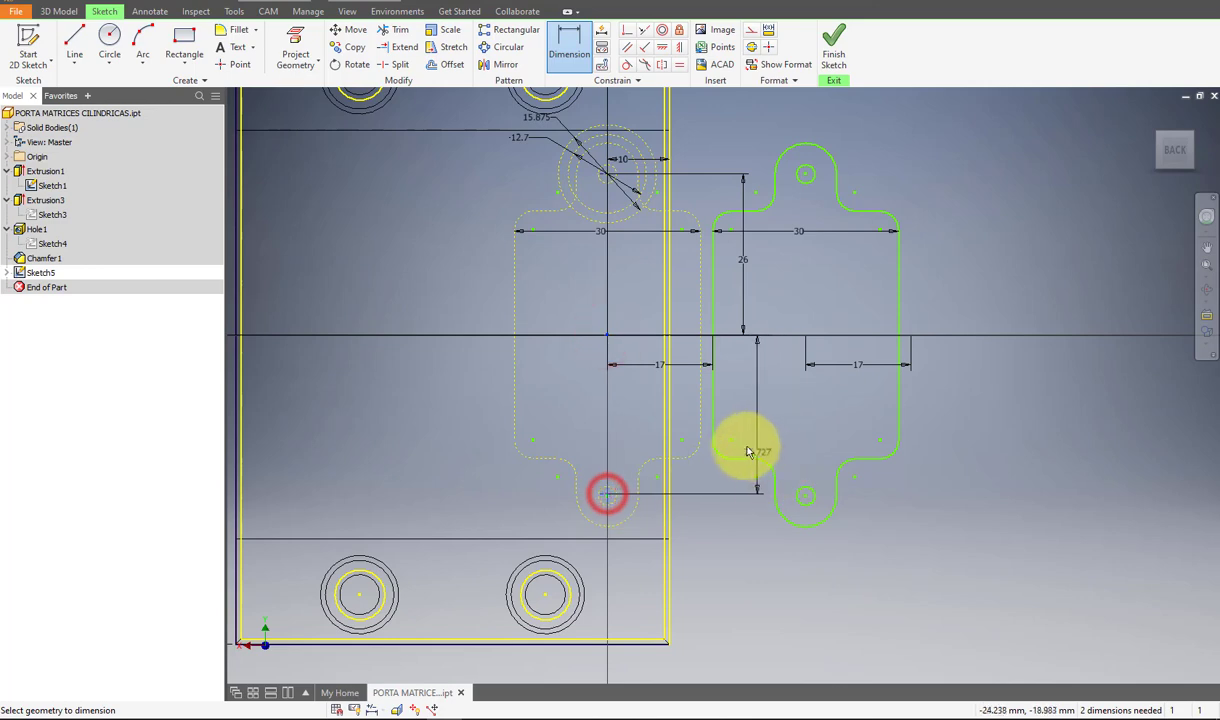
pyautogui.click(742, 413)
pyautogui.write('26')
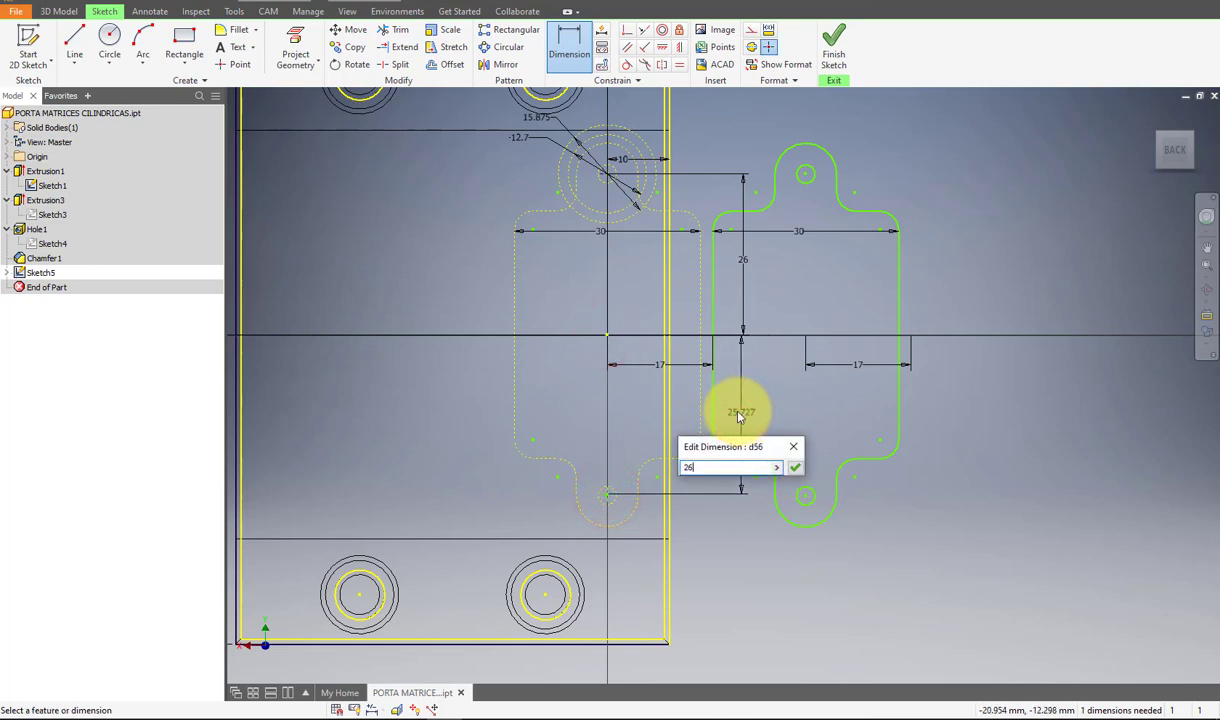
pyautogui.press('Return')
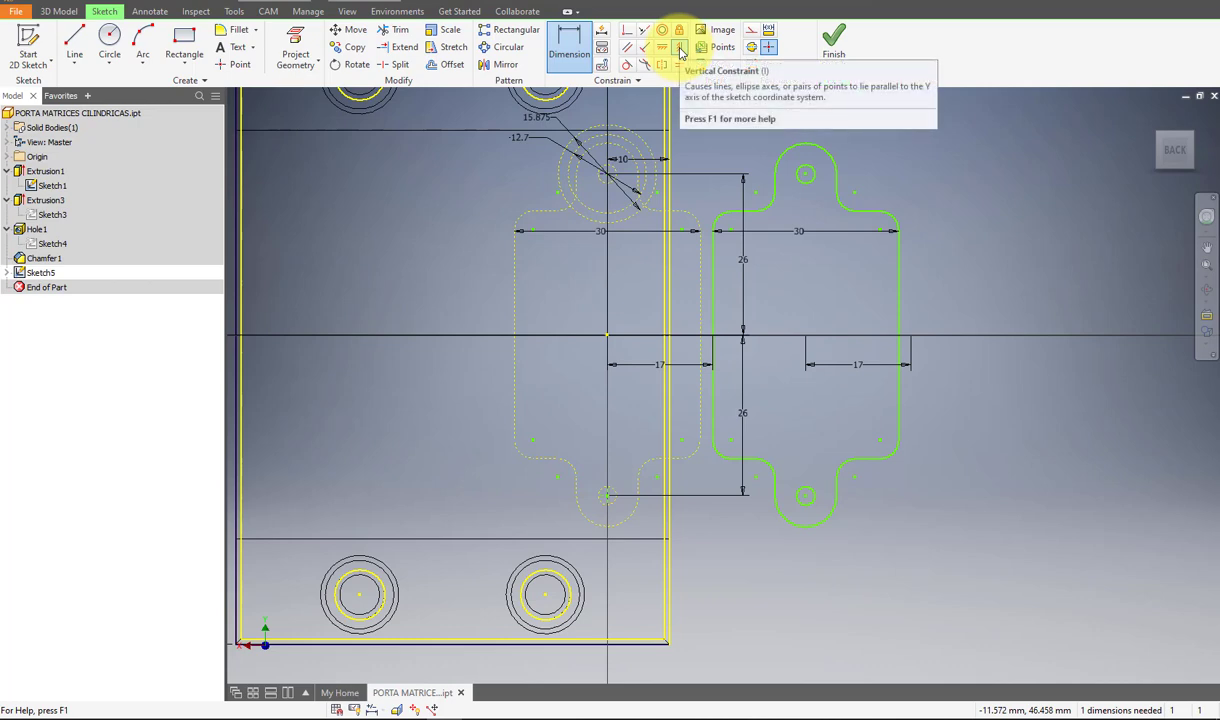
pyautogui.click(679, 49)
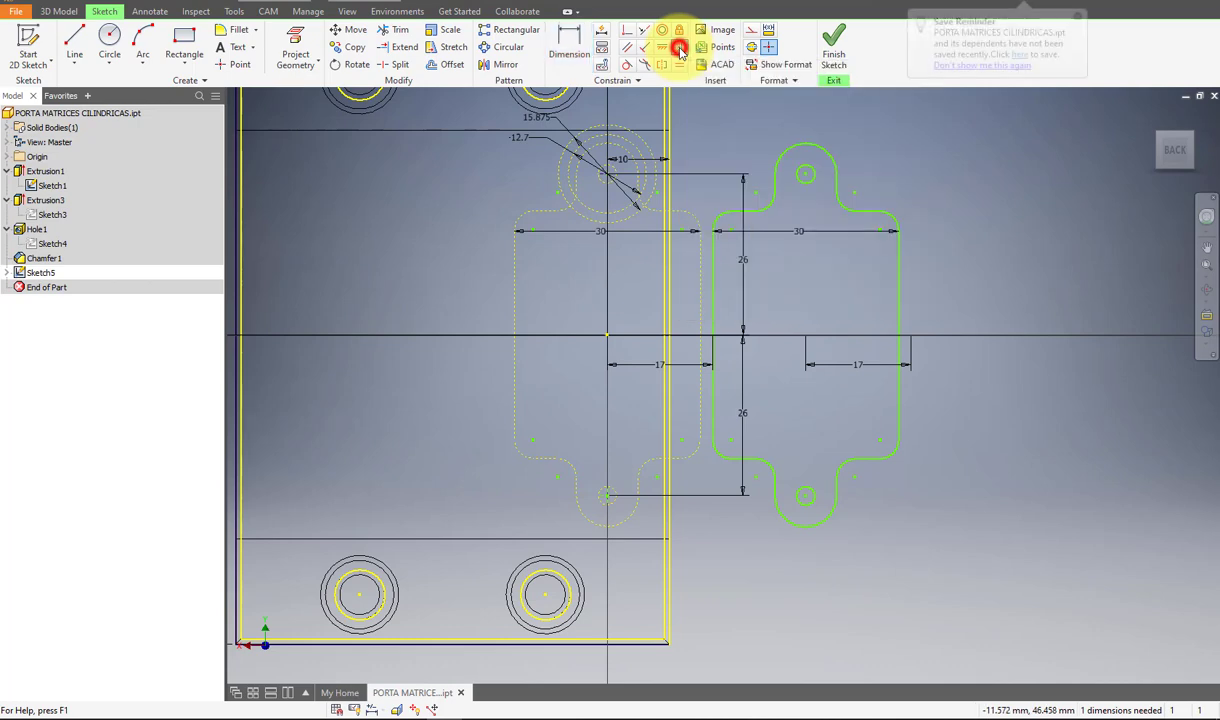
pyautogui.click(606, 495)
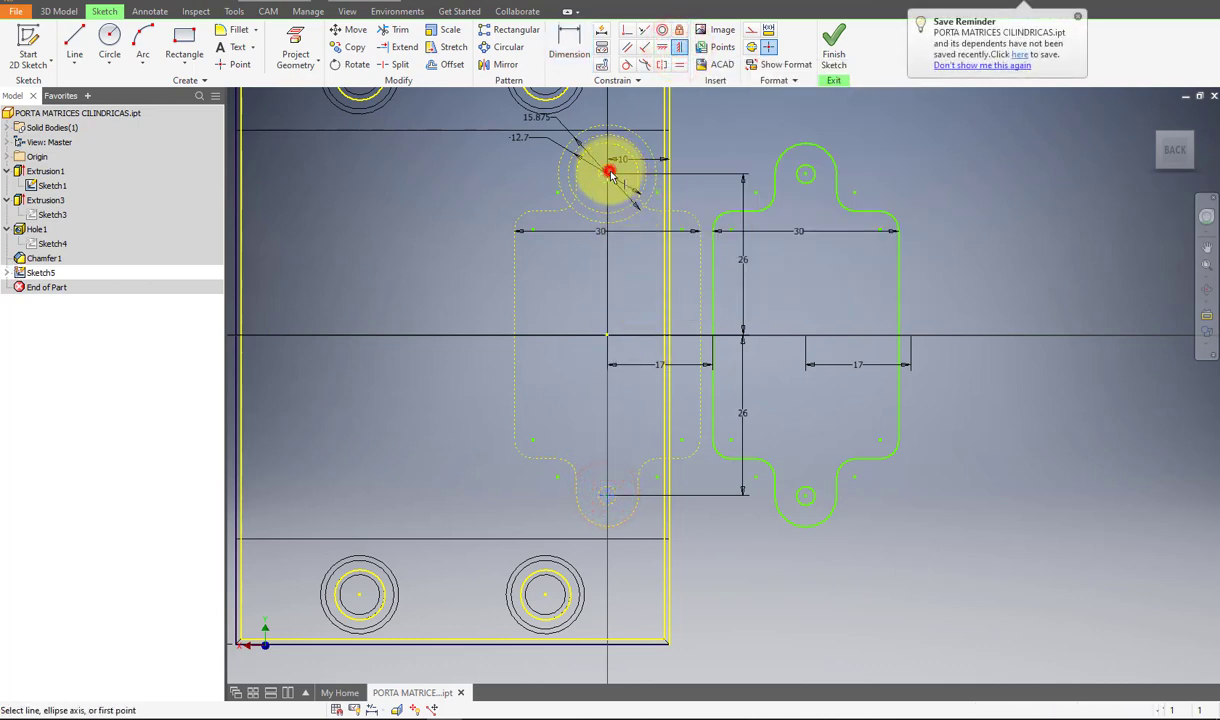
pyautogui.click(833, 45)
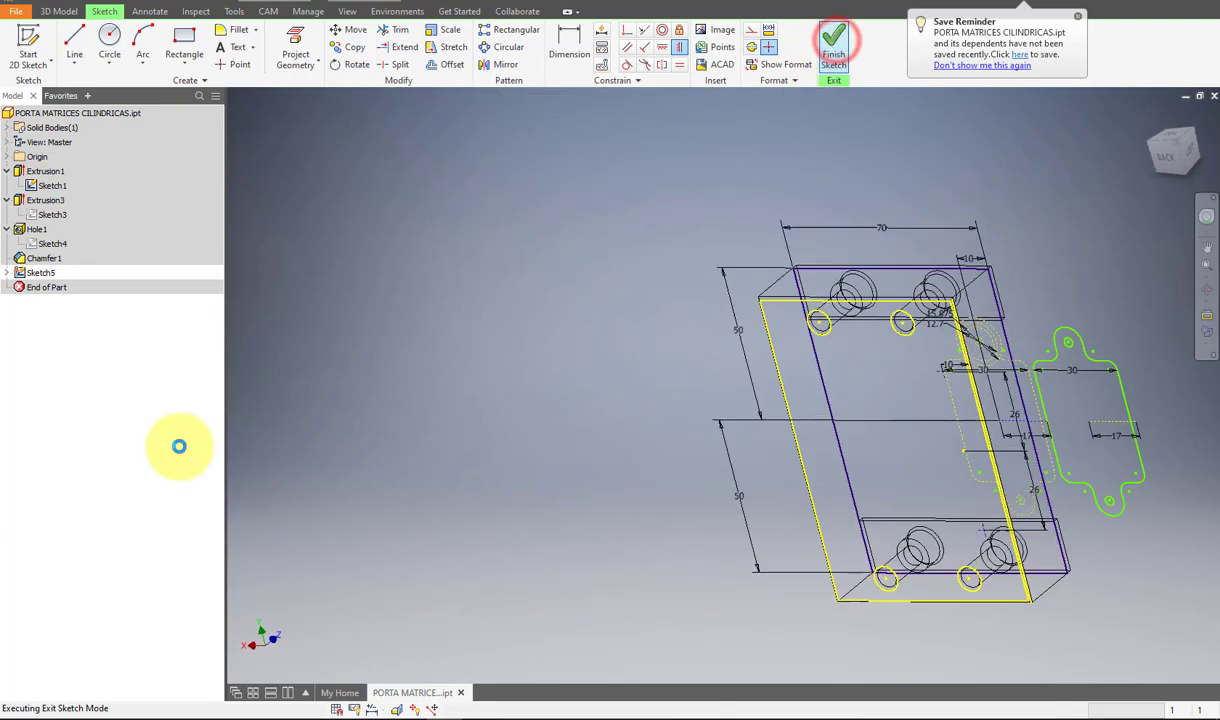
# Hide Sketch1 in the model view and orbit the block slightly.
pyautogui.rightClick(48, 185)
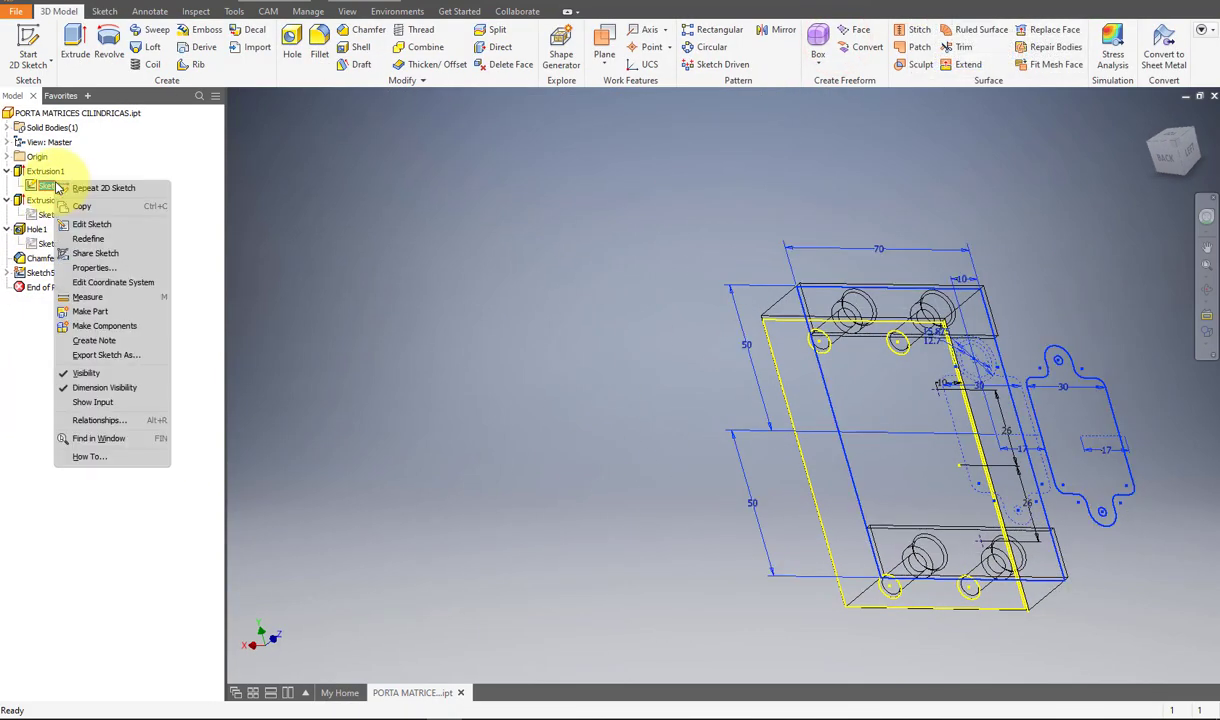
pyautogui.click(112, 374)
pyautogui.moveTo(1058, 421)
pyautogui.keyDown('shift'); pyautogui.mouseDown(button='middle')
pyautogui.moveTo(1088, 443)
pyautogui.moveTo(1130, 398)
pyautogui.moveTo(1174, 417)
pyautogui.moveTo(1180, 388)
pyautogui.moveTo(1157, 398)
pyautogui.mouseUp(button='middle'); pyautogui.keyUp('shift')
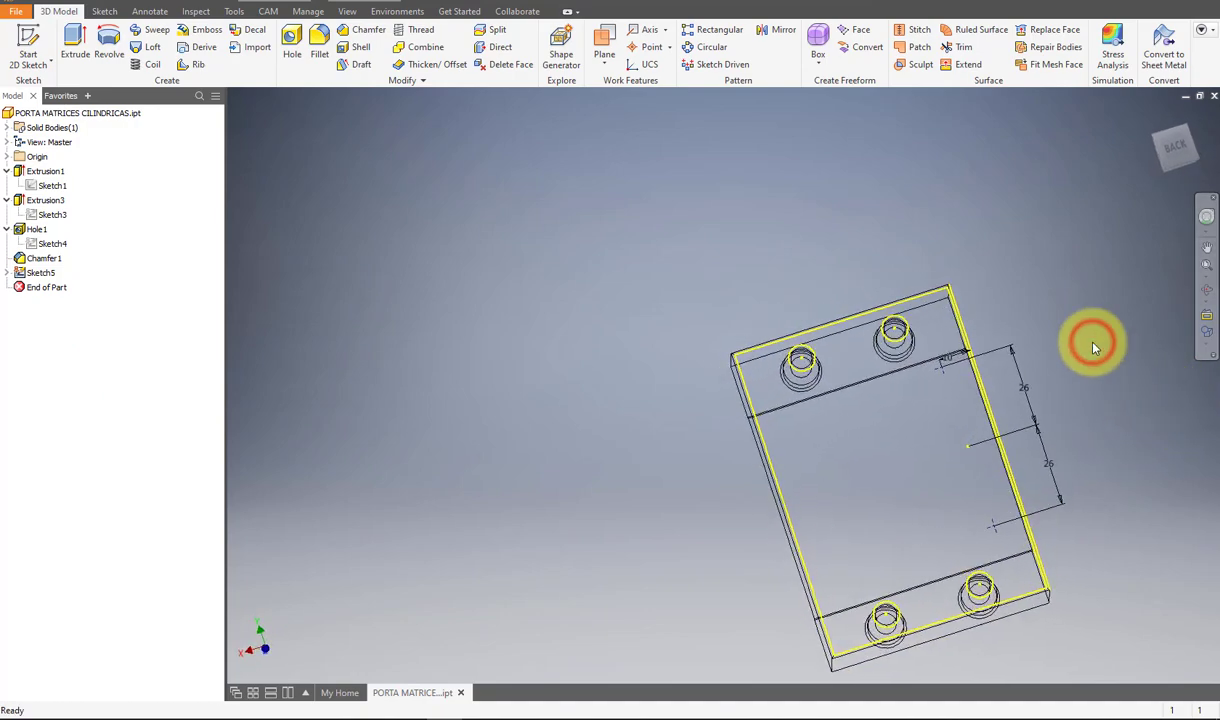
# Drill Sketch5's two points with 12.7 holes, 16.0 counterbore, 8 deep.
pyautogui.click(291, 45)
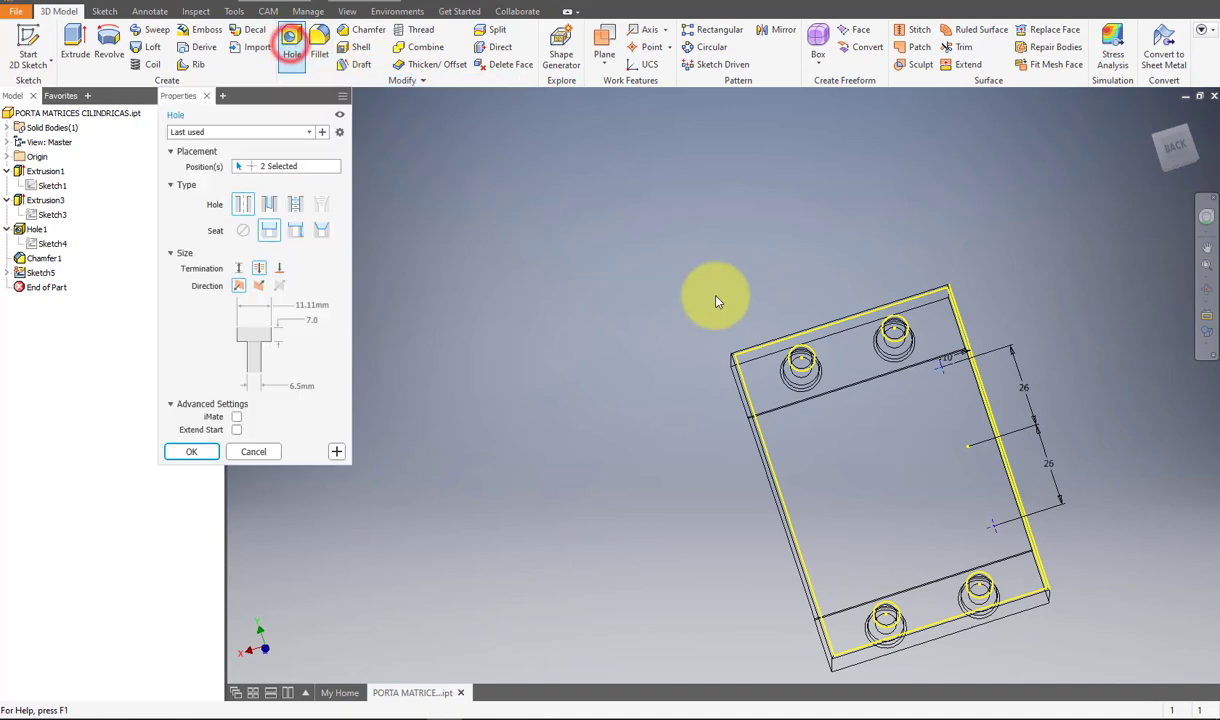
pyautogui.press('F6')
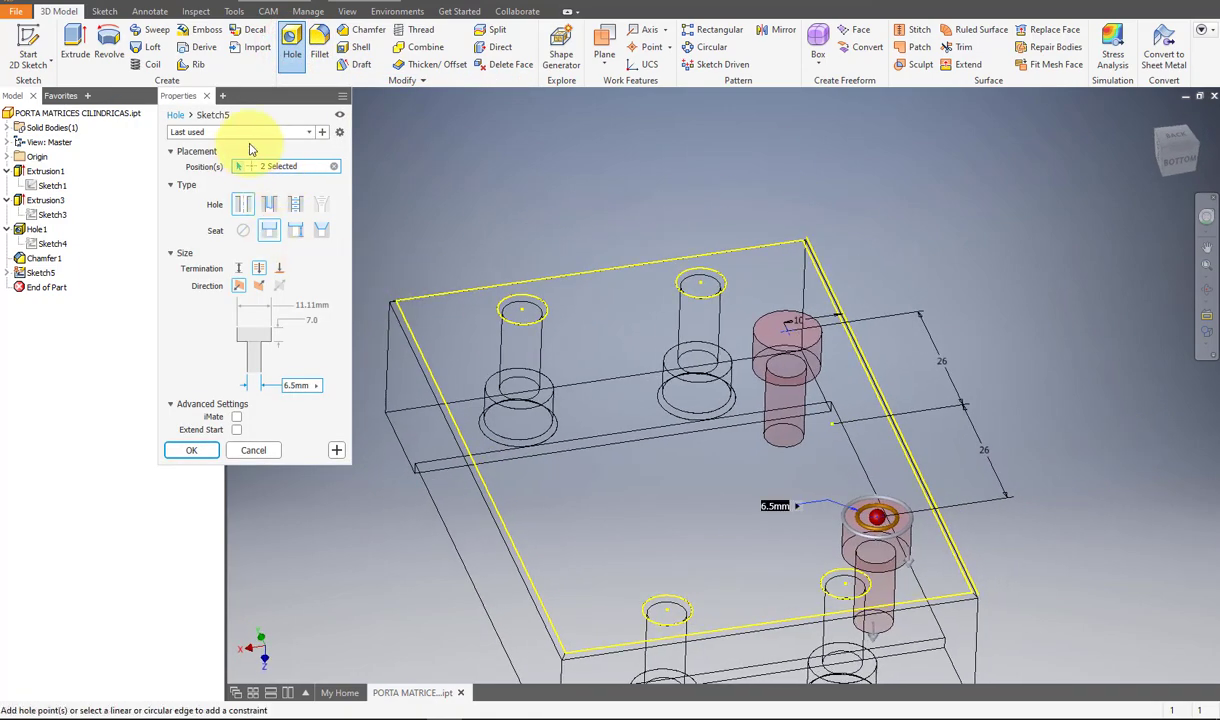
pyautogui.click(305, 304)
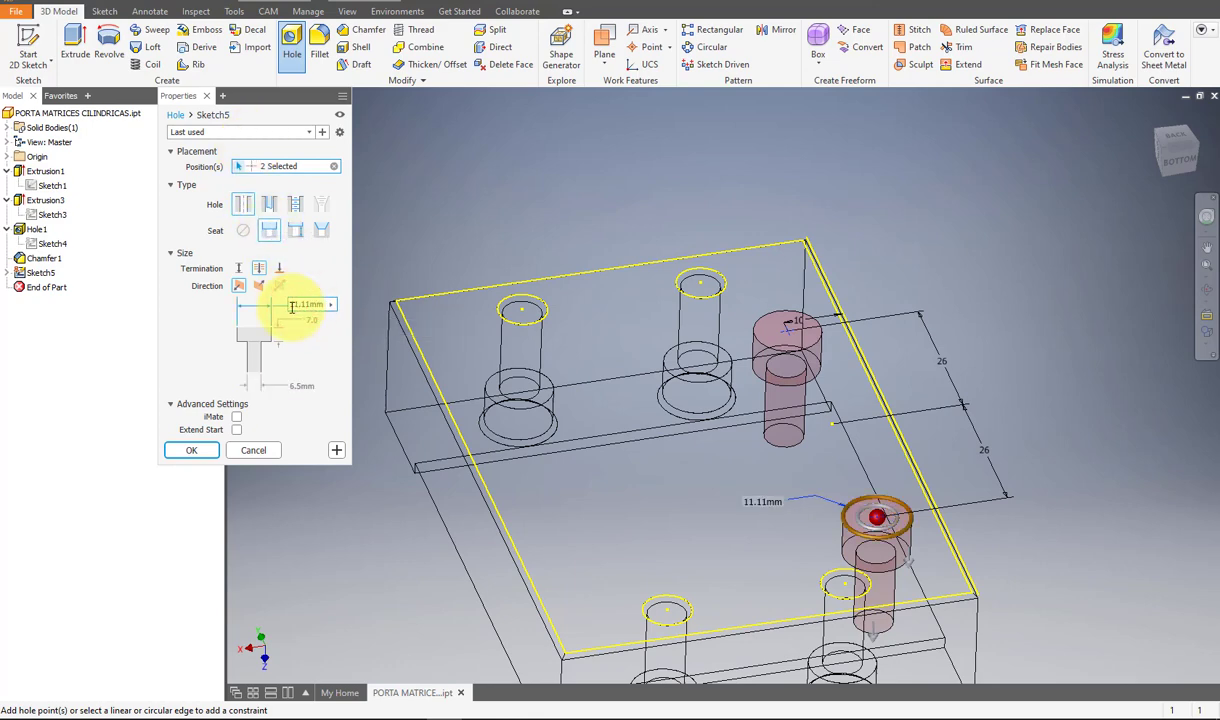
pyautogui.doubleClick(292, 306)
pyautogui.write('1')
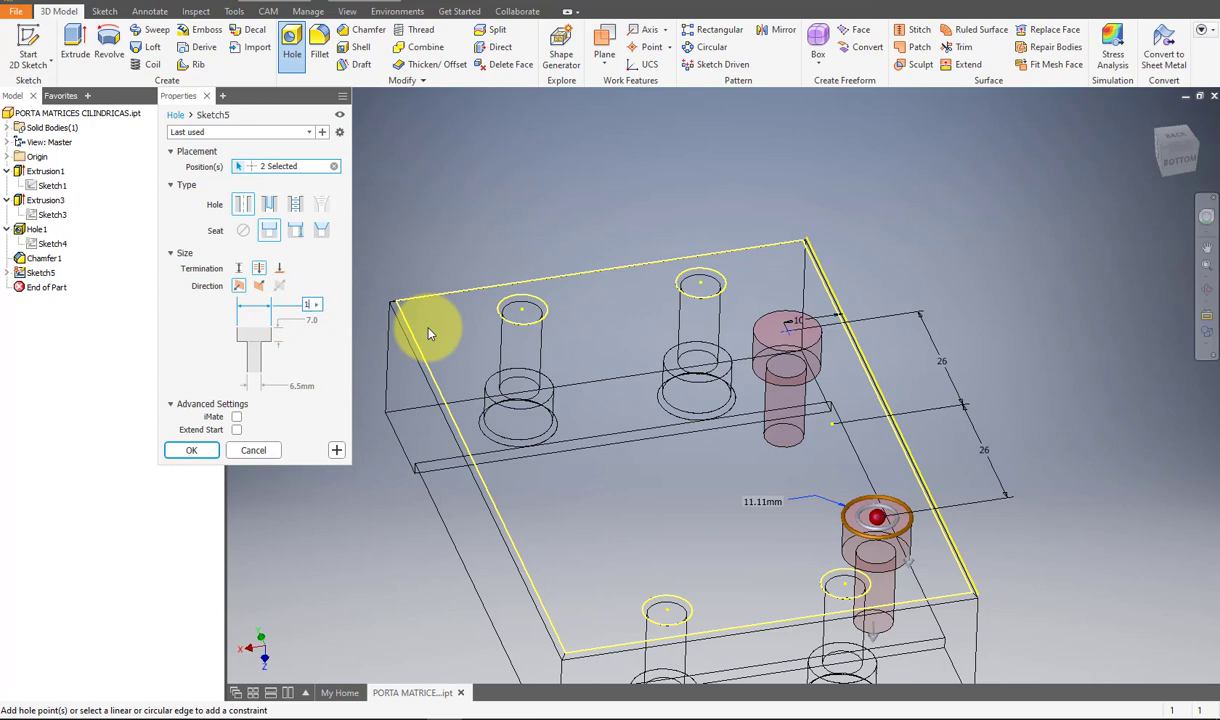
pyautogui.write('6.0')
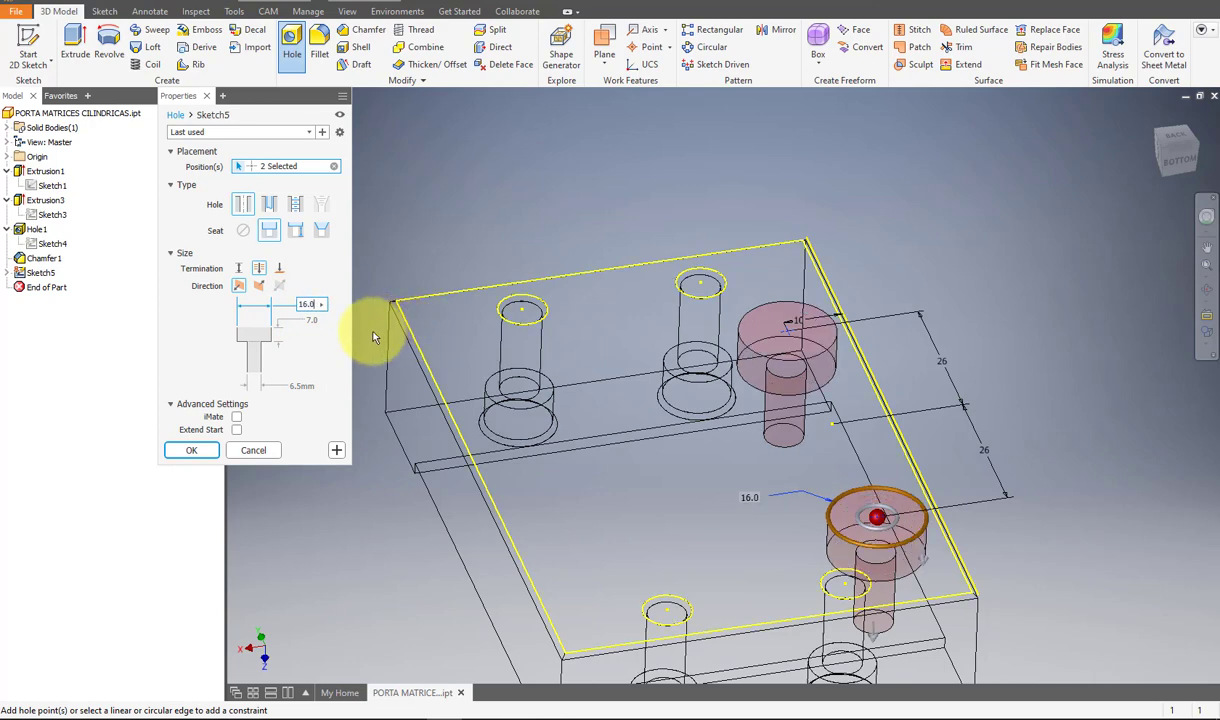
pyautogui.click(313, 321)
pyautogui.write('8')
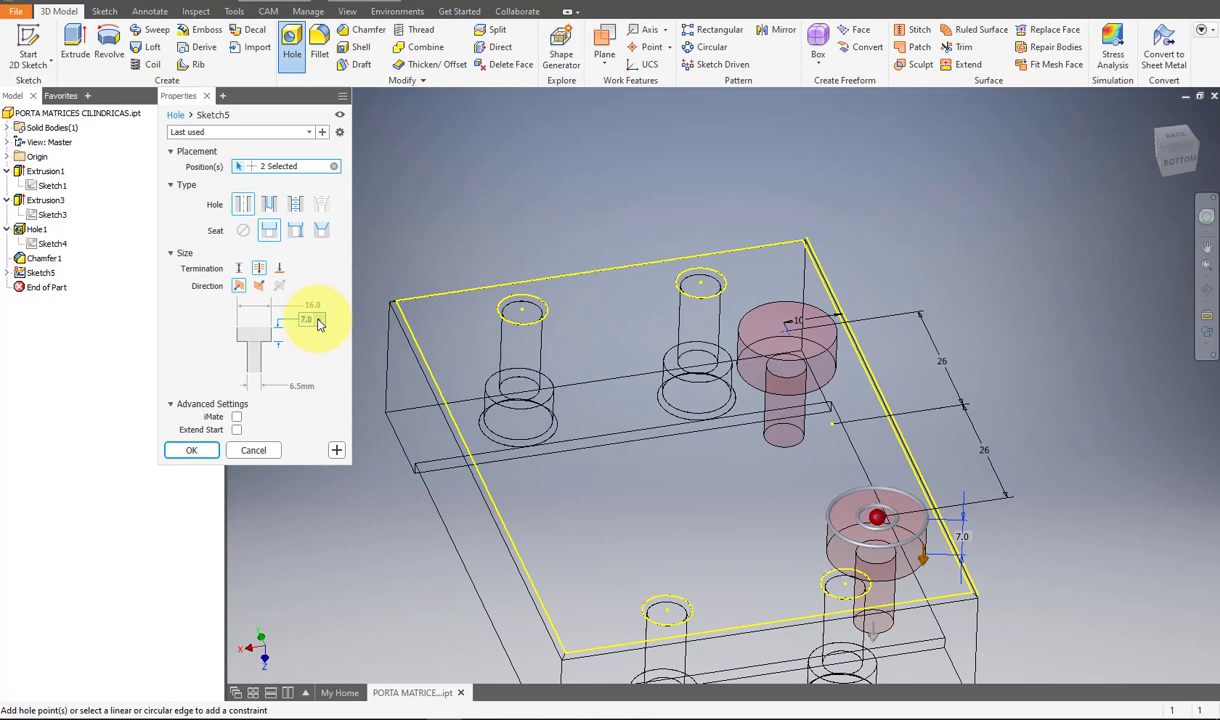
pyautogui.click(291, 385)
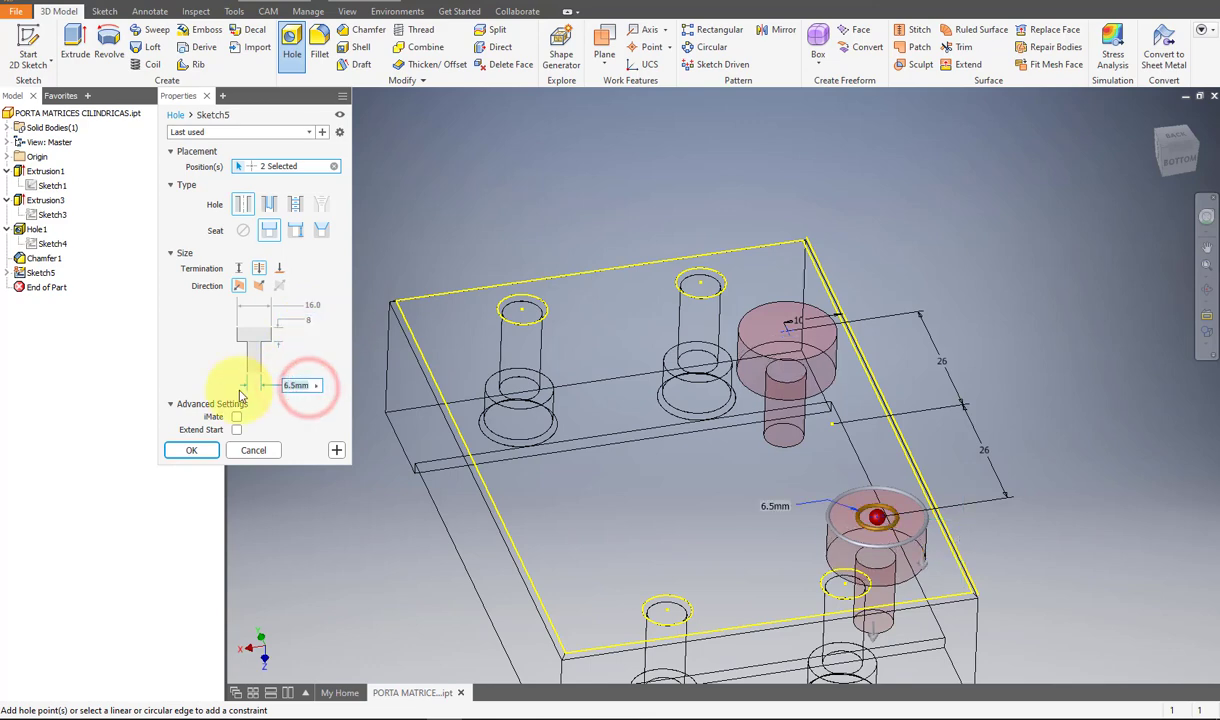
pyautogui.write('12.7')
pyautogui.click(287, 350)
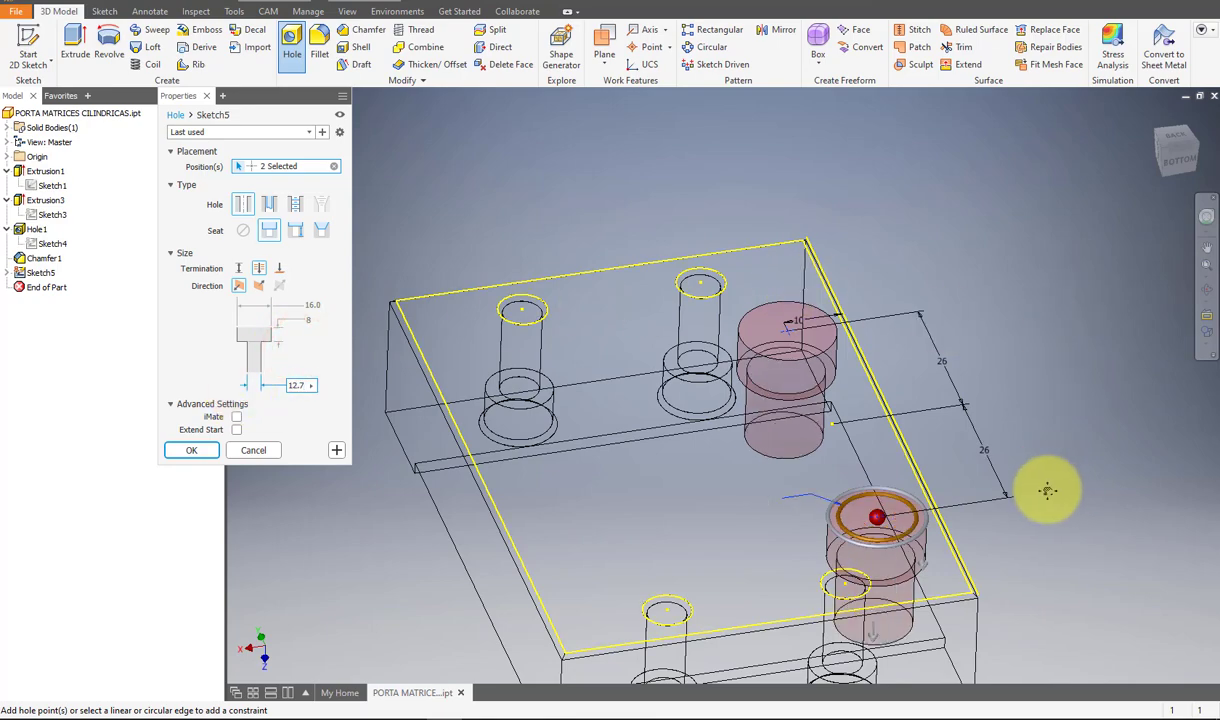
pyautogui.moveTo(1047, 490)
pyautogui.keyDown('shift'); pyautogui.mouseDown(button='middle')
pyautogui.moveTo(989, 503)
pyautogui.moveTo(939, 537)
pyautogui.mouseUp(button='middle'); pyautogui.keyUp('shift')
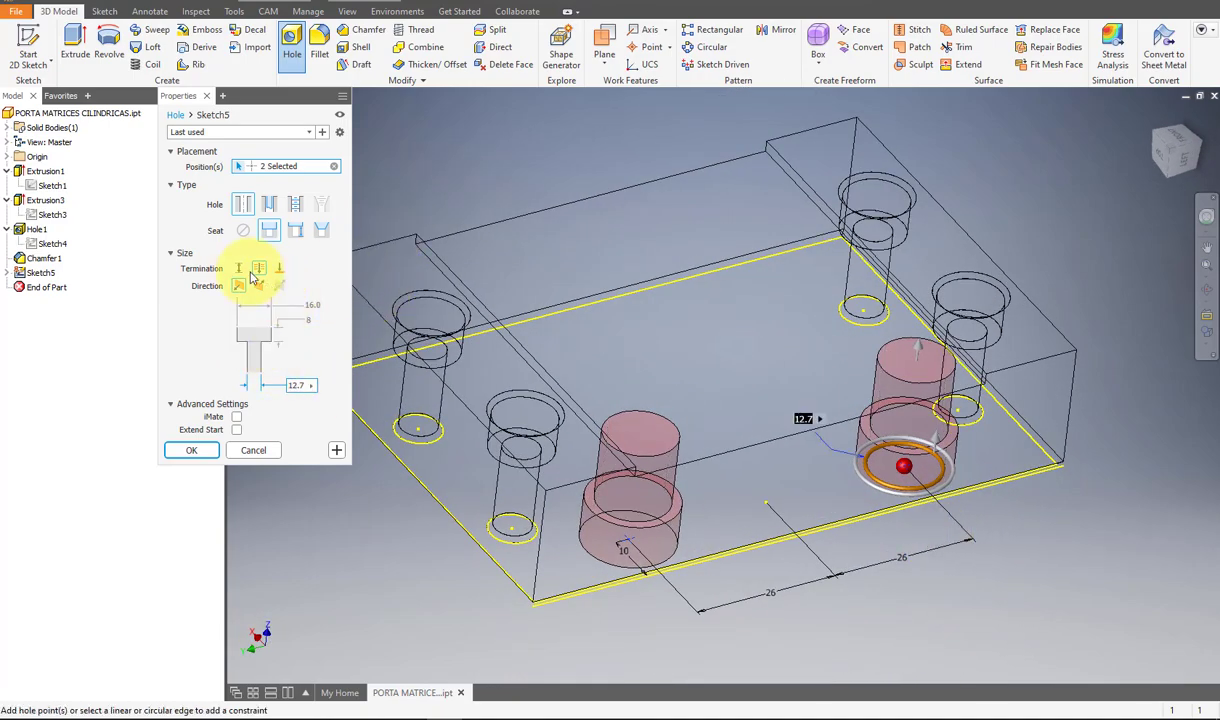
pyautogui.click(191, 450)
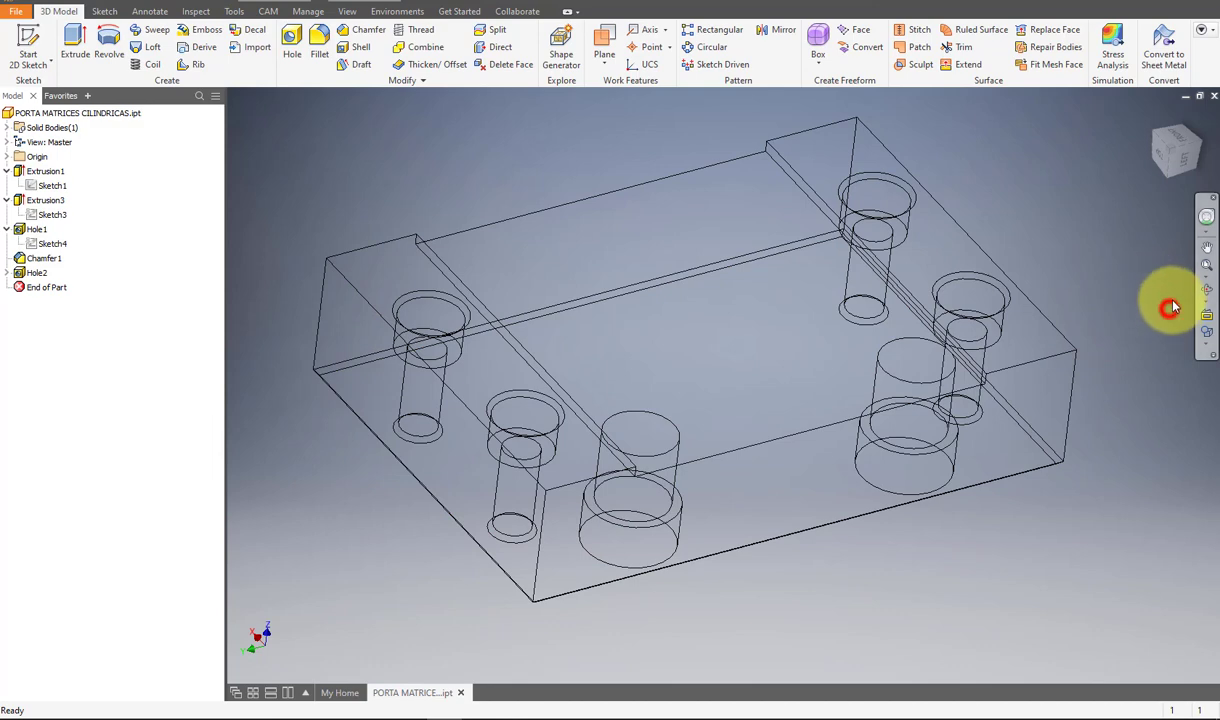
# Switch the visual style to Shaded with Edges and orbit to an oblique top view.
pyautogui.click(1207, 333)
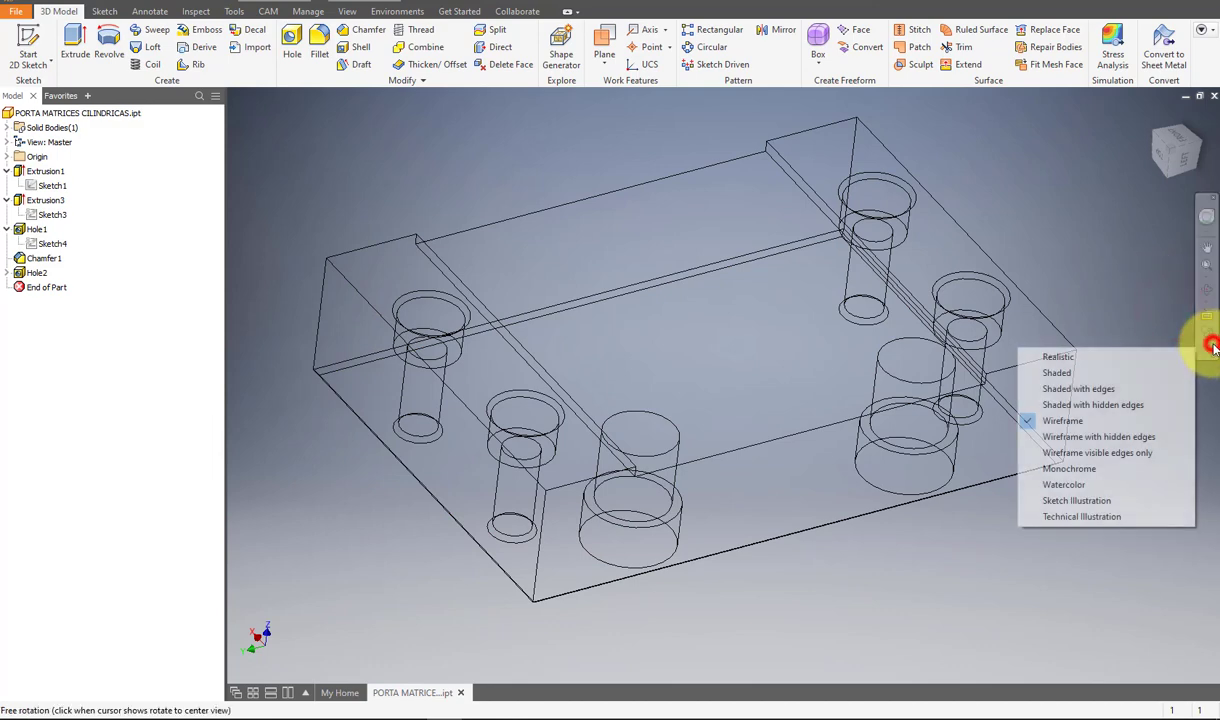
pyautogui.click(1116, 406)
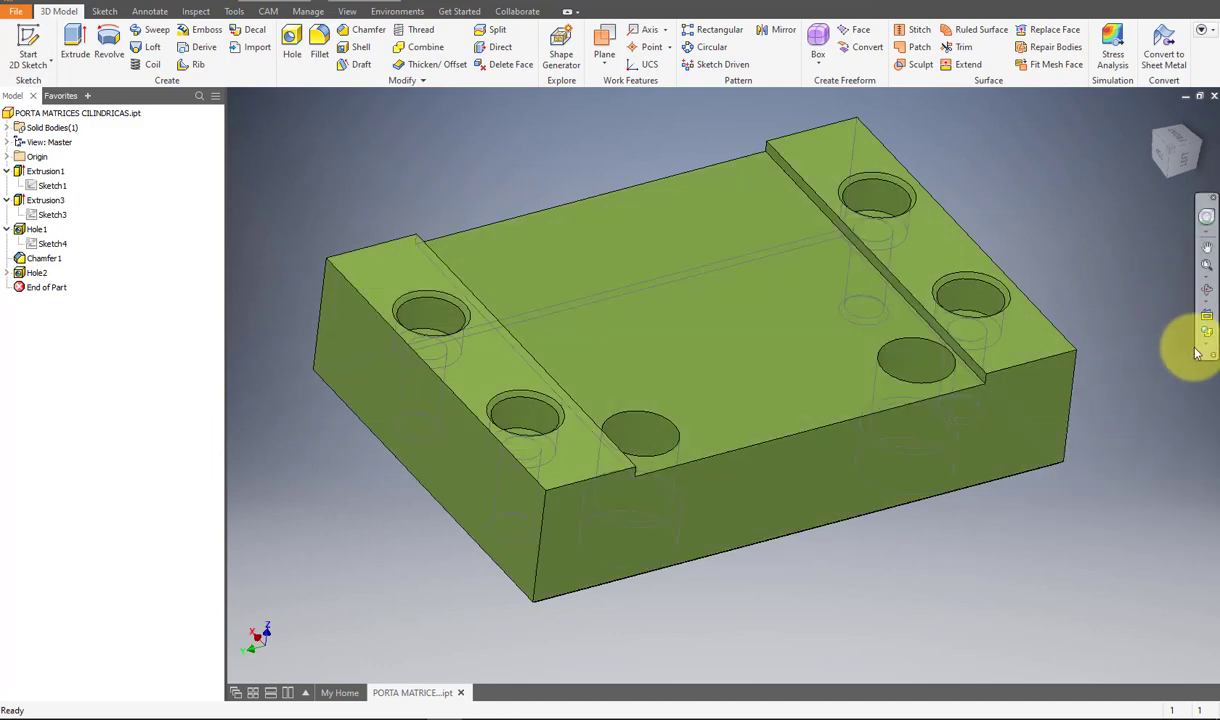
pyautogui.click(1204, 338)
pyautogui.click(1109, 390)
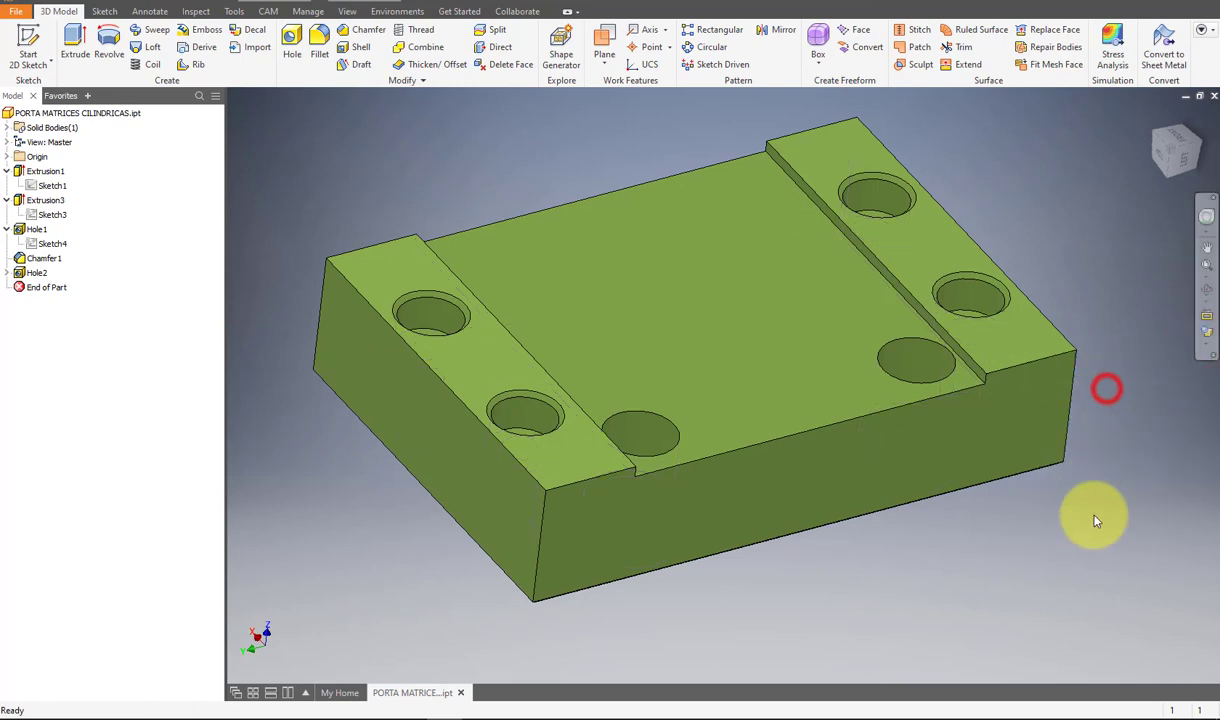
pyautogui.moveTo(1095, 517)
pyautogui.mouseDown()
pyautogui.moveTo(1029, 403)
pyautogui.moveTo(1016, 441)
pyautogui.moveTo(921, 511)
pyautogui.mouseUp()
pyautogui.moveTo(970, 493)
pyautogui.mouseDown()
pyautogui.moveTo(899, 368)
pyautogui.moveTo(920, 390)
pyautogui.moveTo(945, 387)
pyautogui.moveTo(934, 498)
pyautogui.mouseUp()
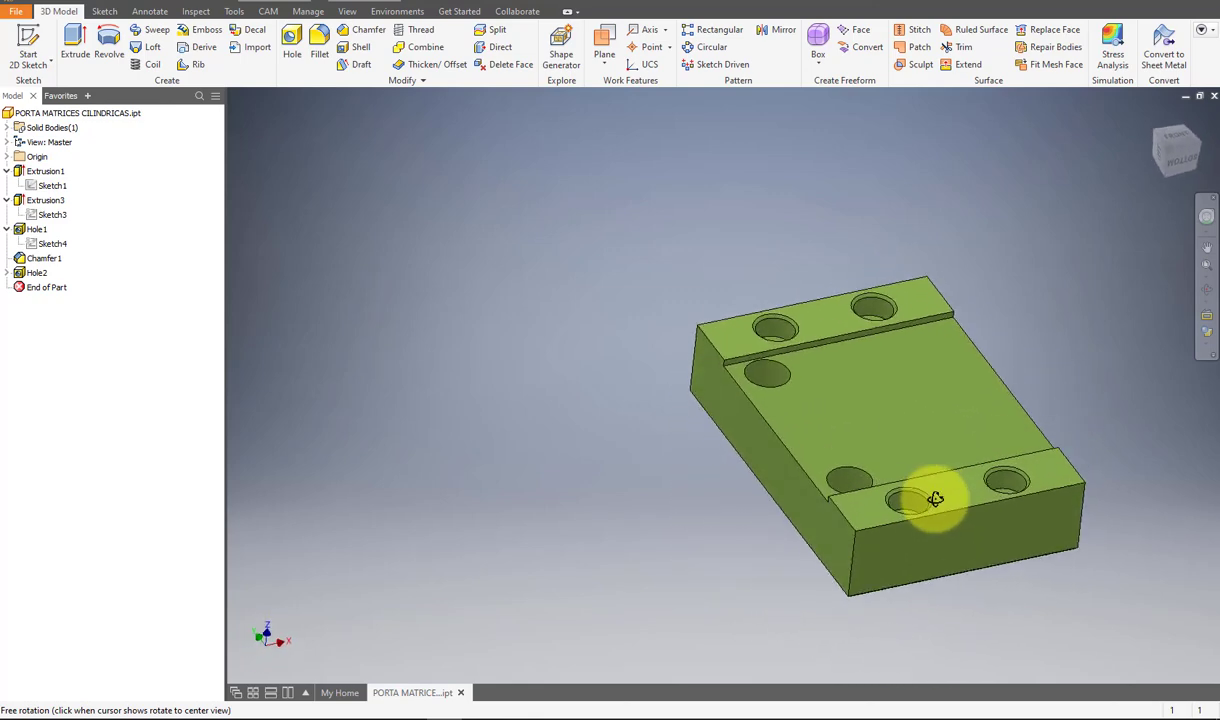
pyautogui.press('Escape')
pyautogui.scroll(-3, 1110, 525)
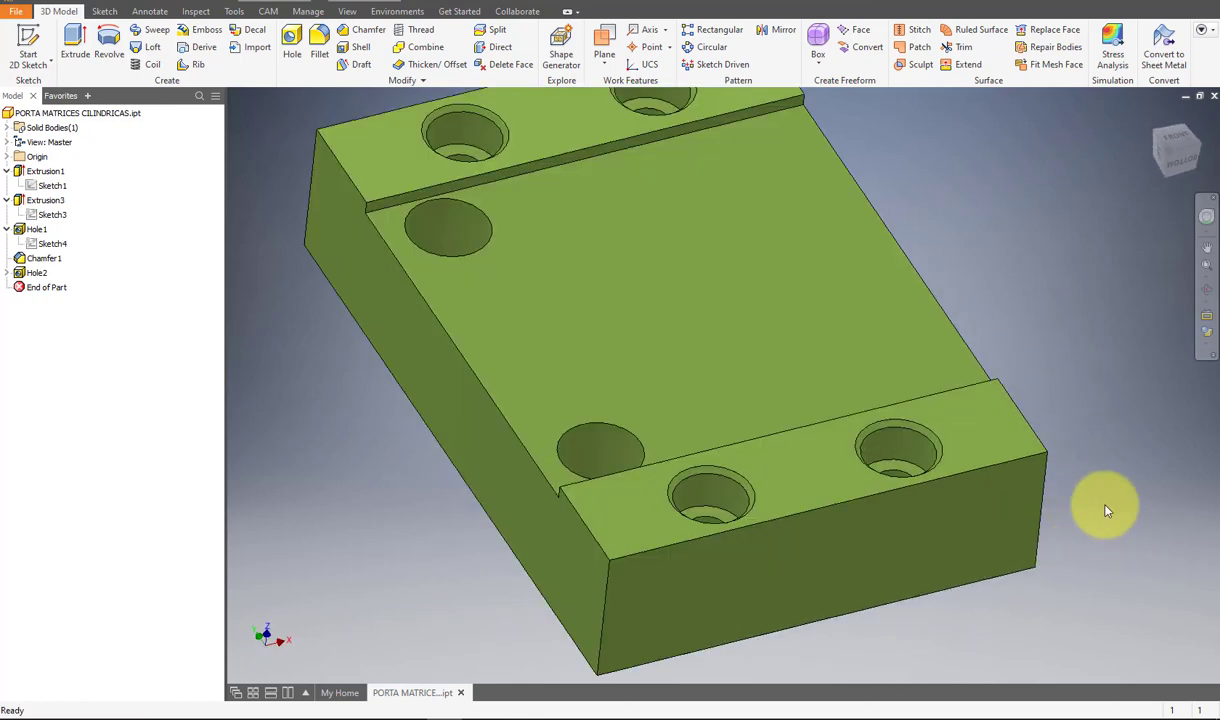
pyautogui.scroll(2, 1080, 470)
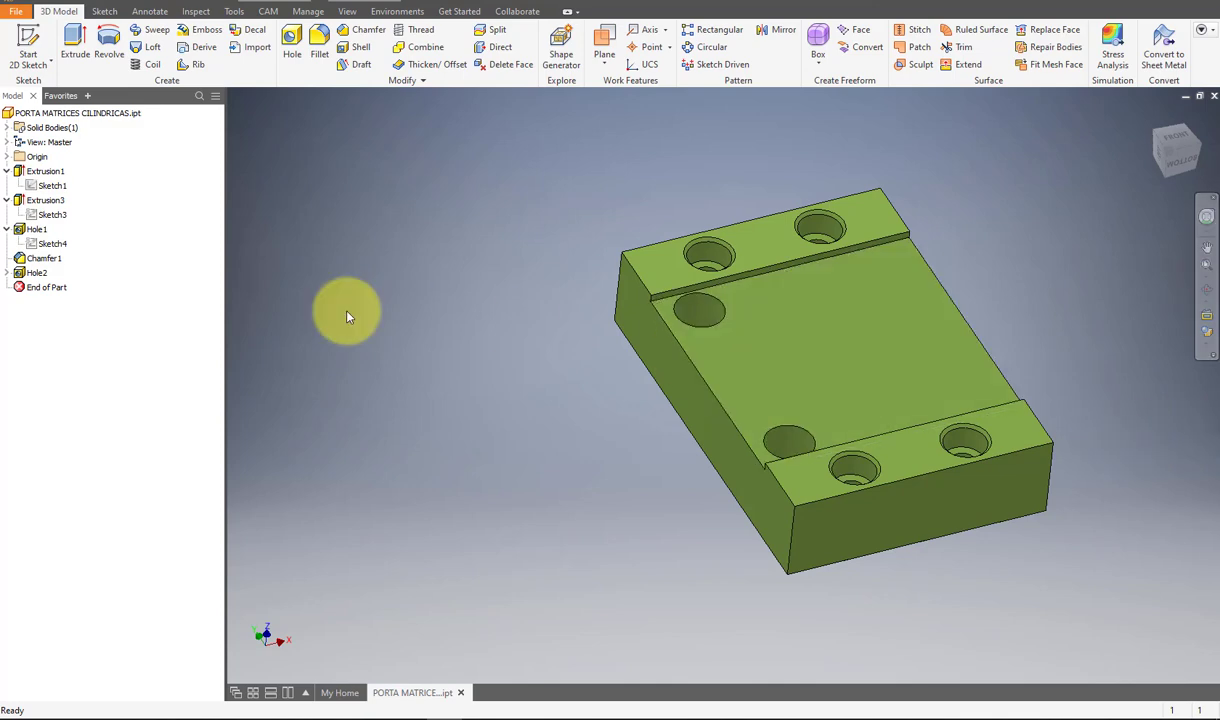
# Collapse the Extrusion3, Extrusion1 and Hole1 entries in the Model browser.
pyautogui.click(7, 200)
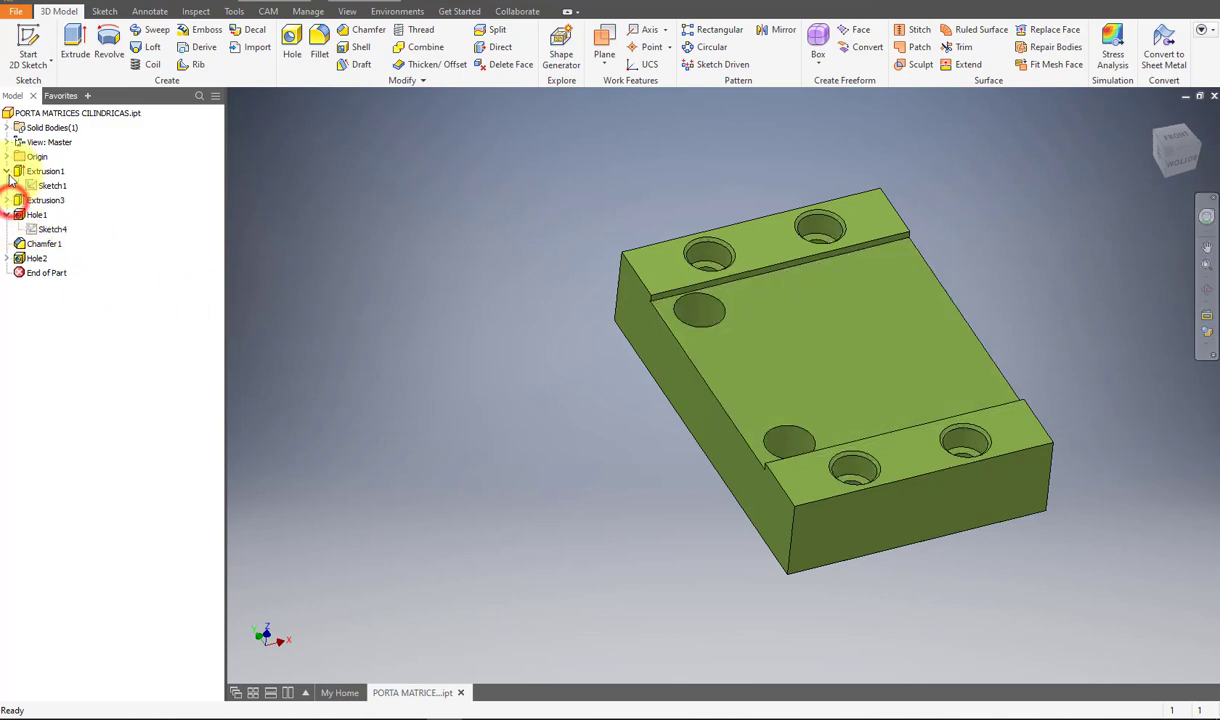
pyautogui.click(7, 171)
pyautogui.click(7, 200)
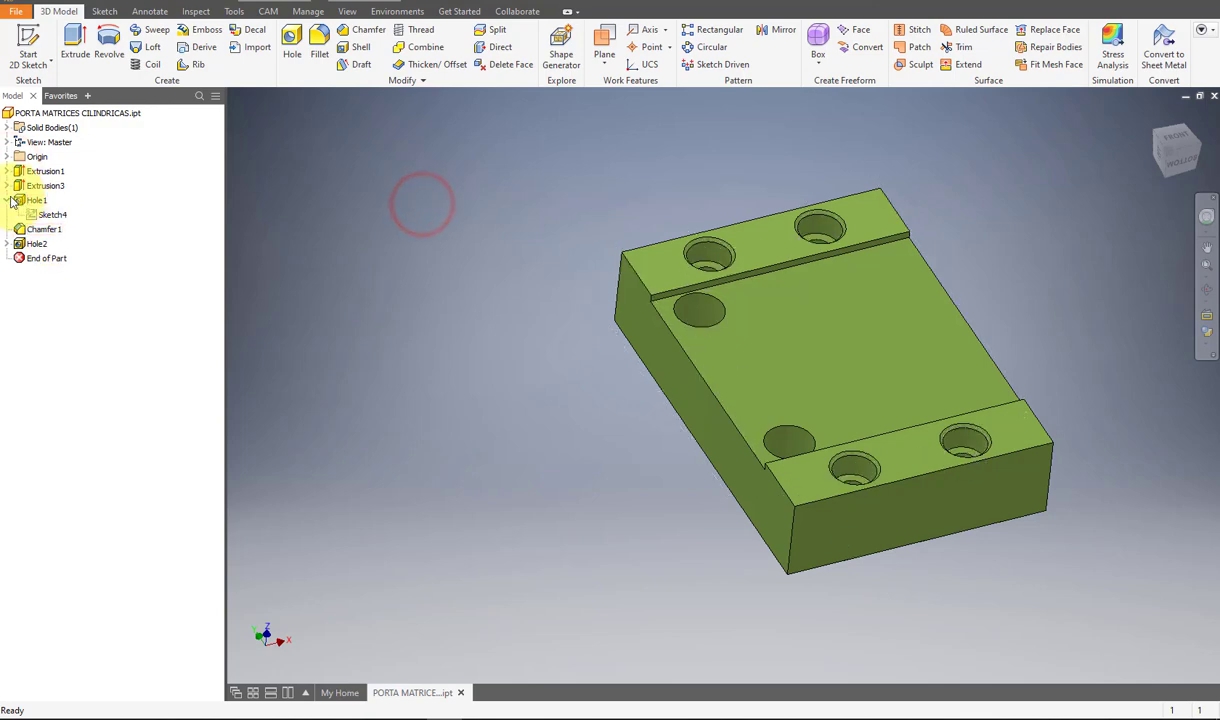
pyautogui.click(462, 253)
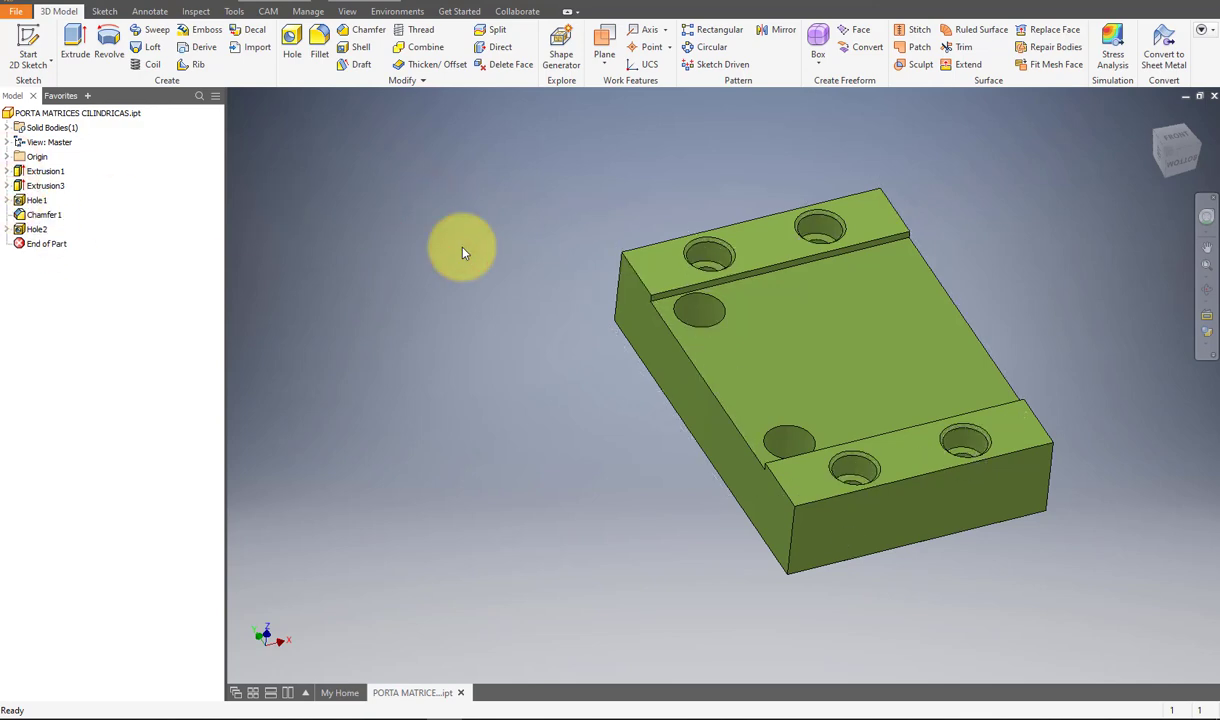